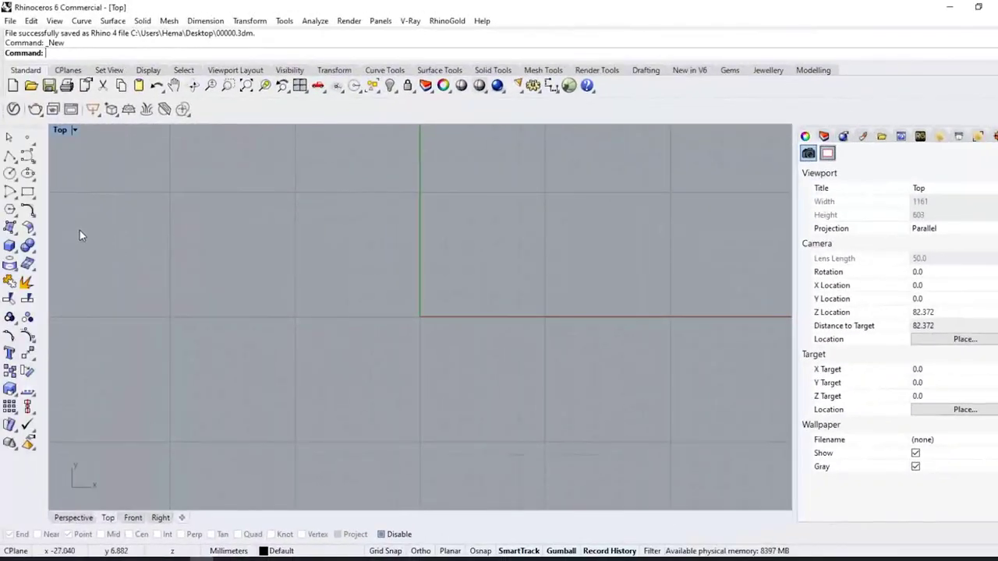
Draw a circle centred on the origin with a diameter of 40 mm
left_click(9, 173)
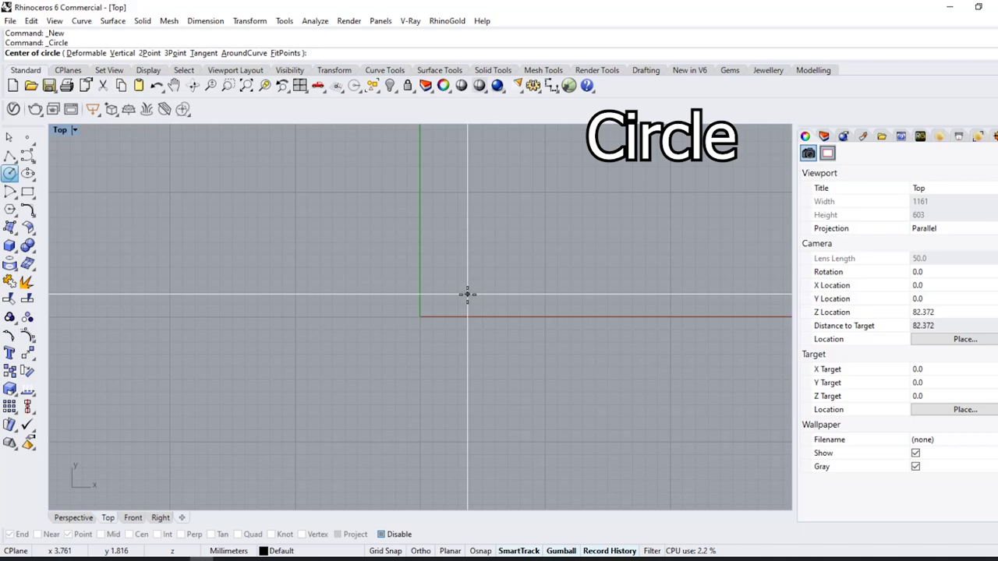
type("0")
key("Return")
type("40")
key("Return")
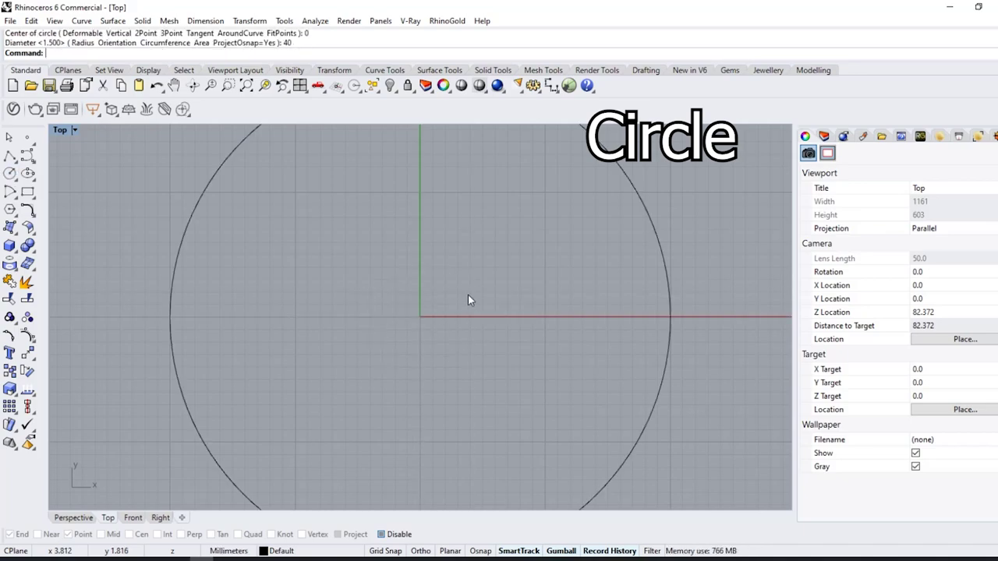
Measure the circle's length and copy the reported number
scroll(467, 300, "down", 4)
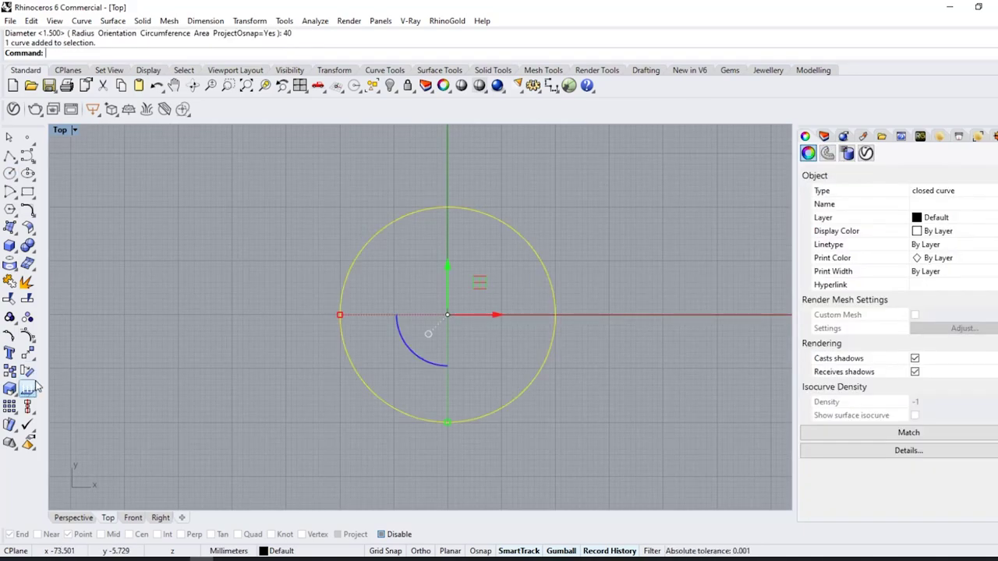
left_click(32, 398)
left_click(82, 396)
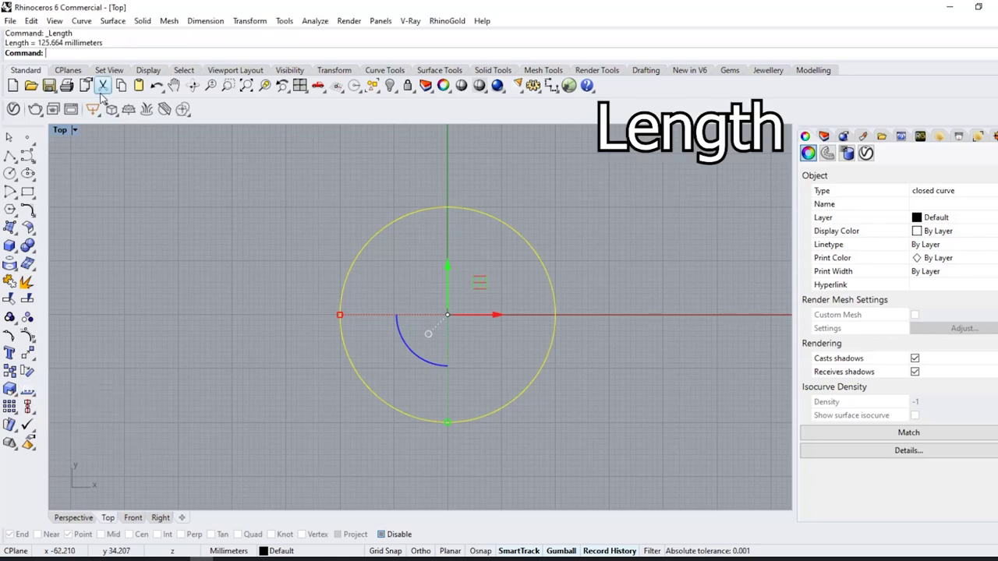
double_click(55, 44)
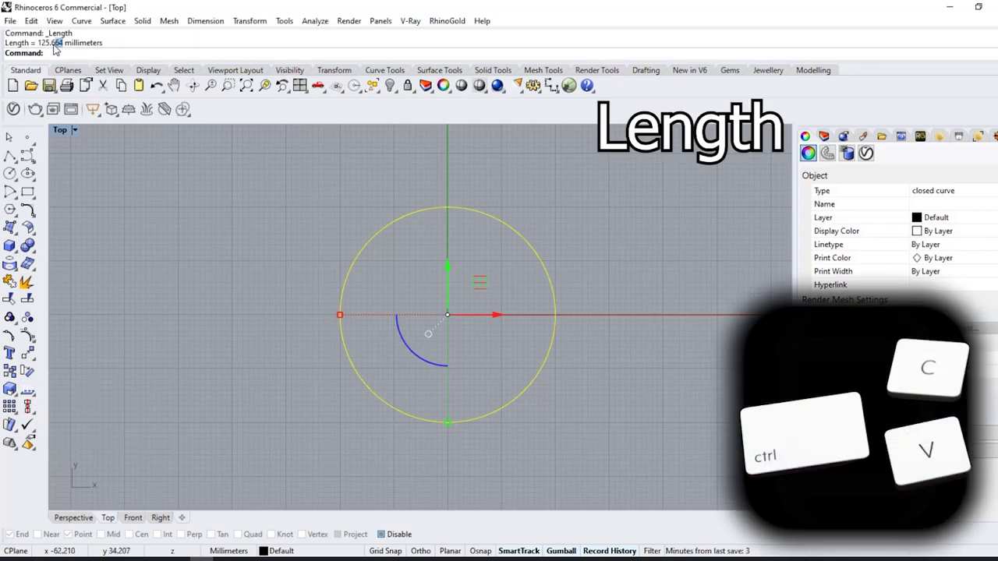
right_click(45, 49)
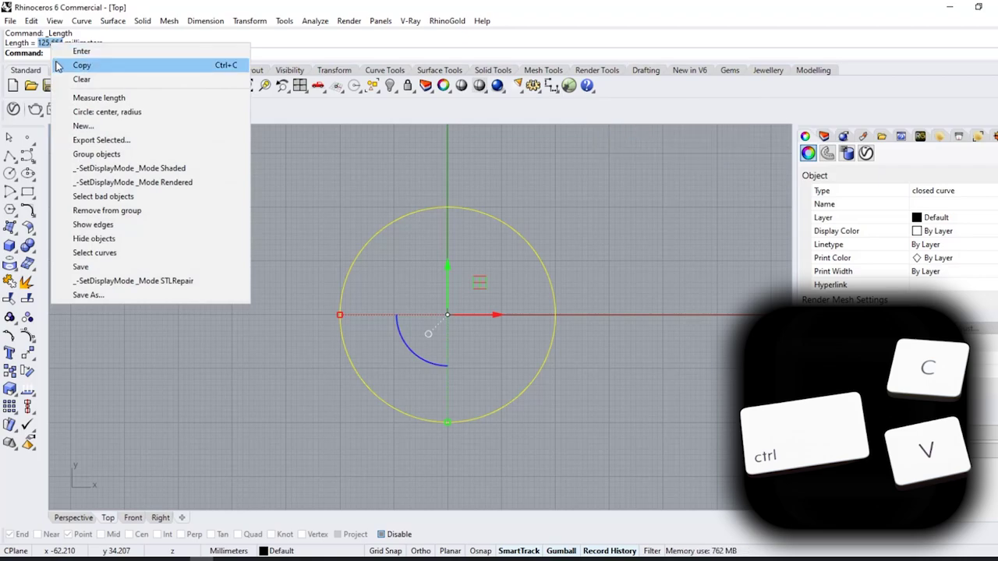
left_click(78, 65)
left_click(147, 219)
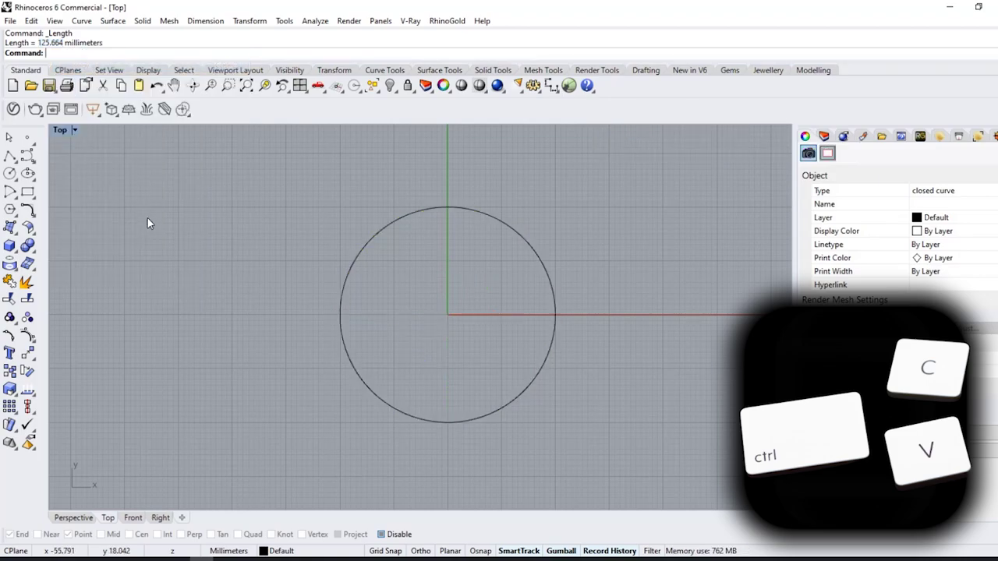
Draw a horizontal line below the circle, using the copied circumference of 125.664 mm as its length
left_click(15, 162)
left_click(29, 162)
scroll(300, 258, "down", 2)
left_click(458, 399)
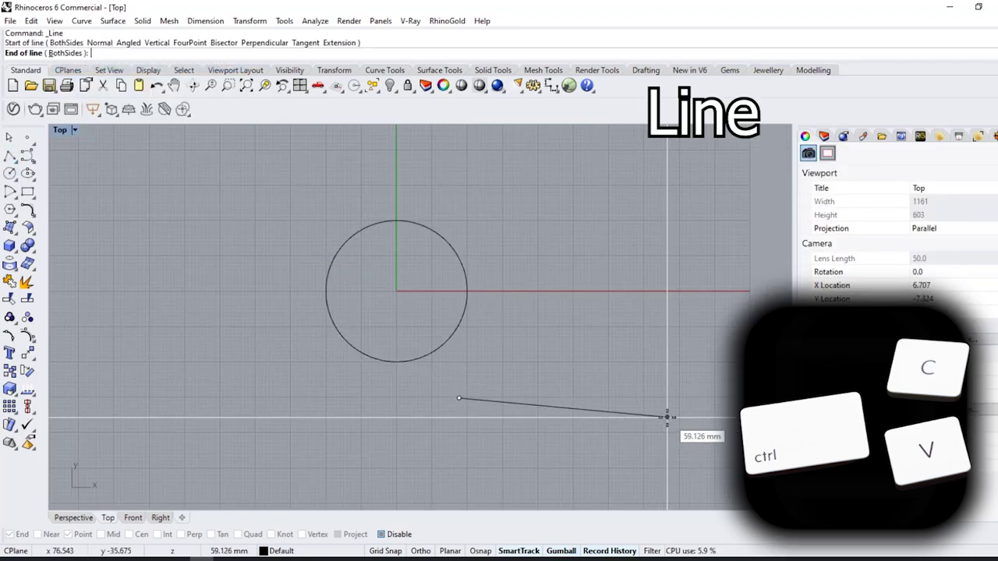
key("ctrl+v")
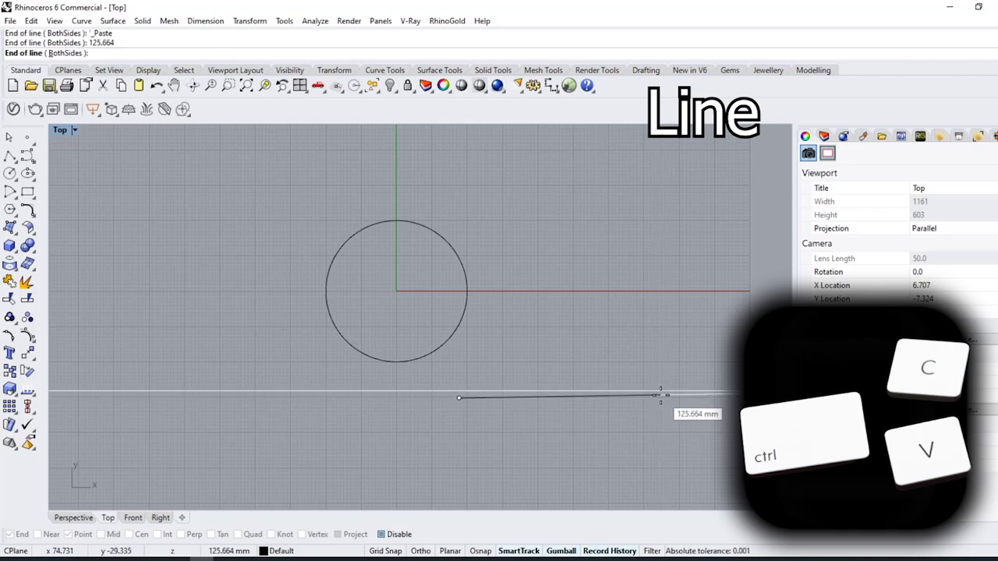
scroll(454, 305, "down", 5)
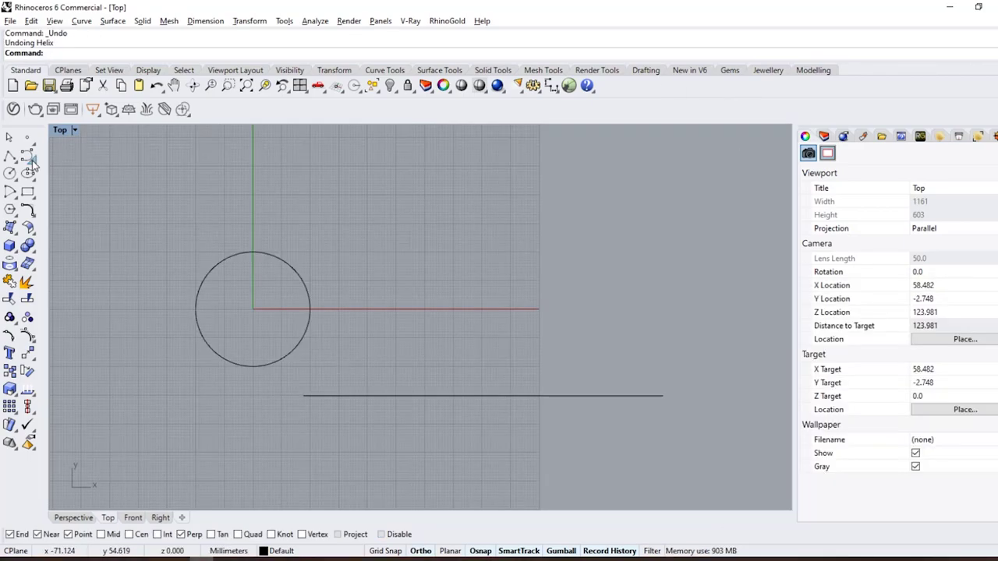
Create a helix along the full straight line with a diameter of 10 mm and 8 turns
left_click(32, 161)
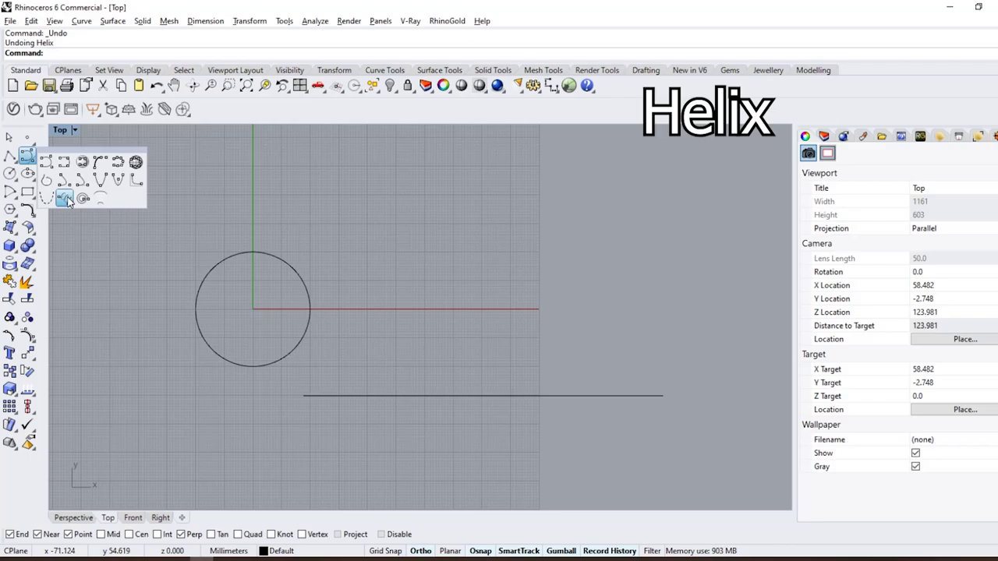
left_click(65, 199)
left_click(304, 396)
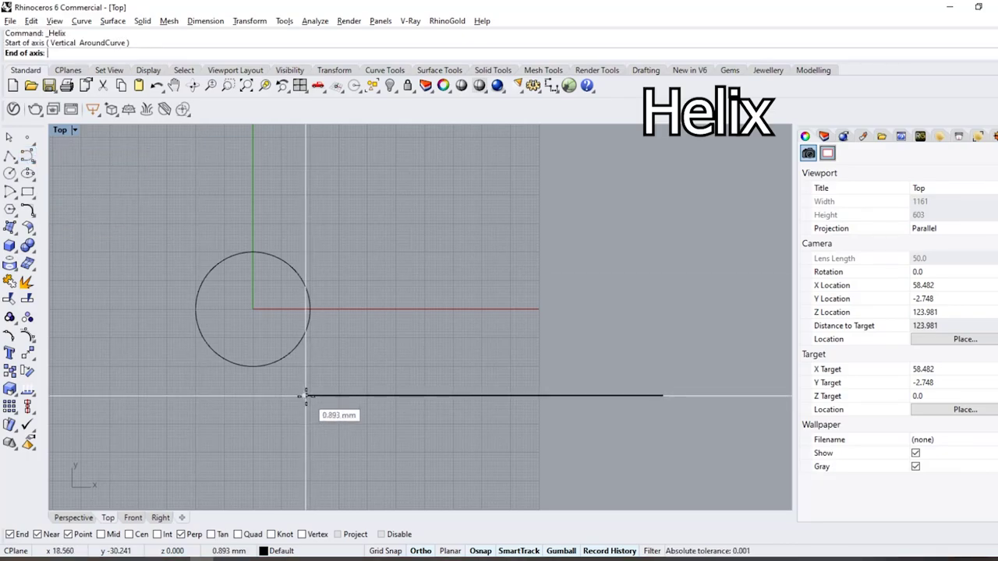
left_click(663, 396)
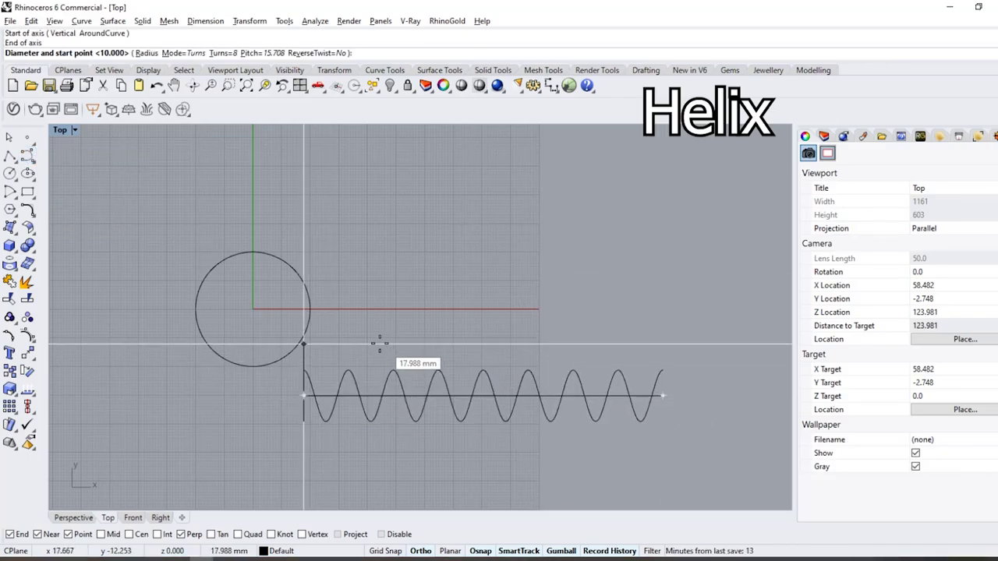
type("10")
key("Return")
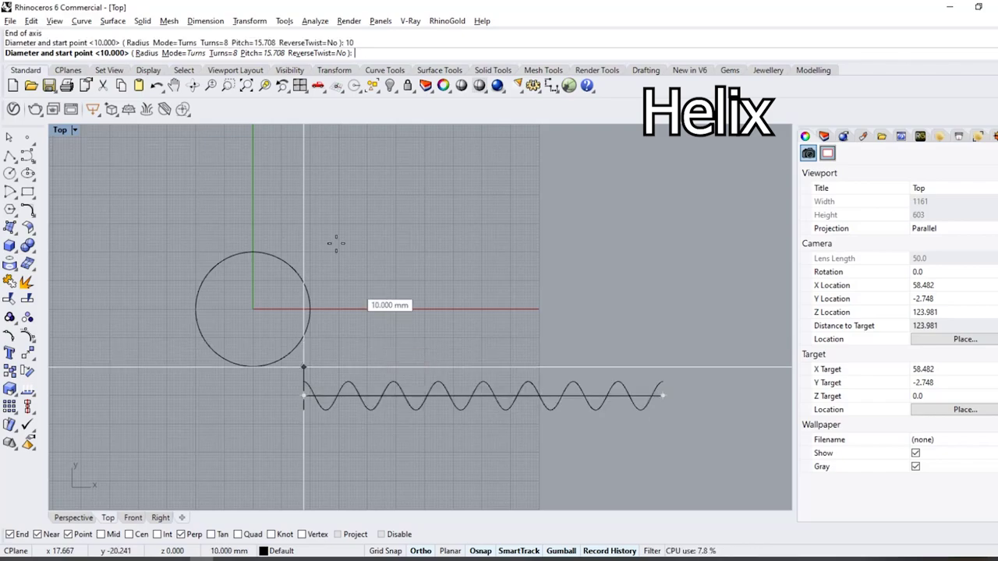
left_click(222, 55)
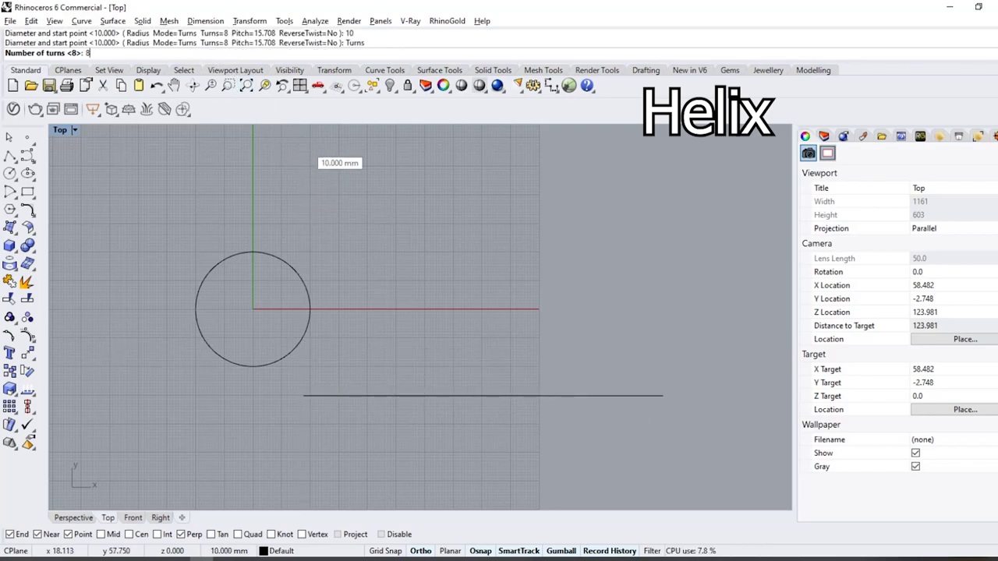
key("Return")
key("Return")
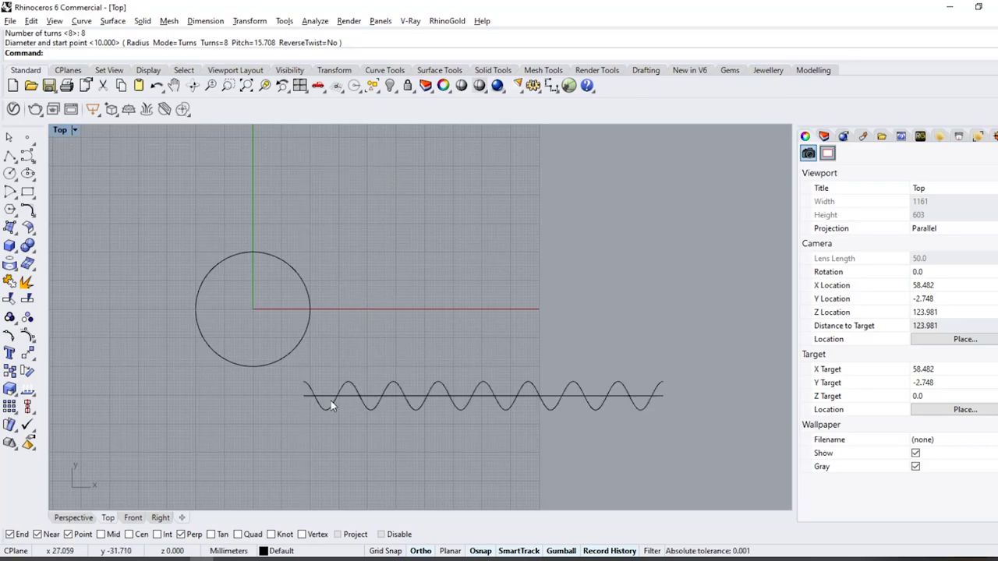
Copy the helix 6 mm along its axis, using the line's start point as the base point
left_click(324, 407)
scroll(321, 406, "up", 3)
left_click(8, 391)
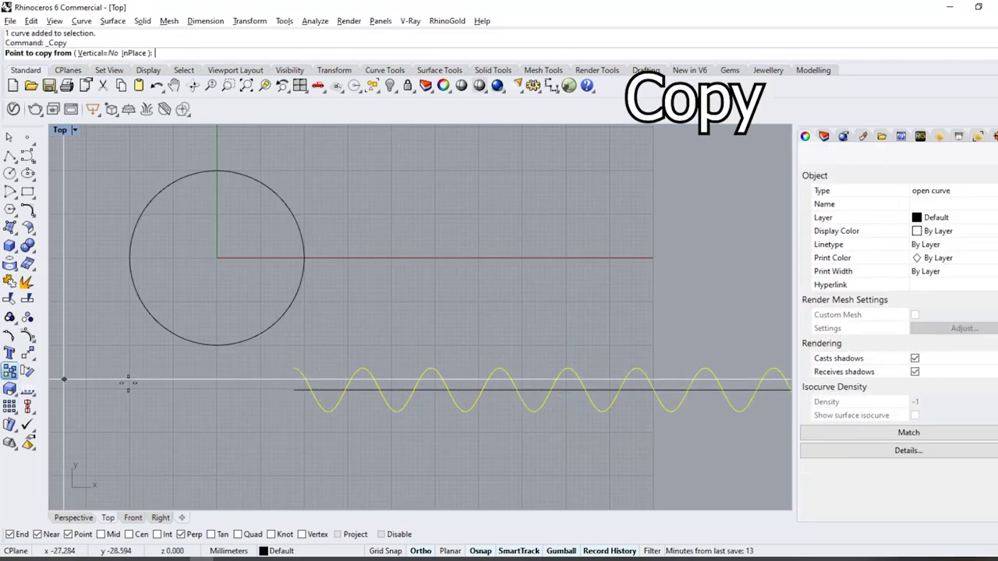
left_click(294, 390)
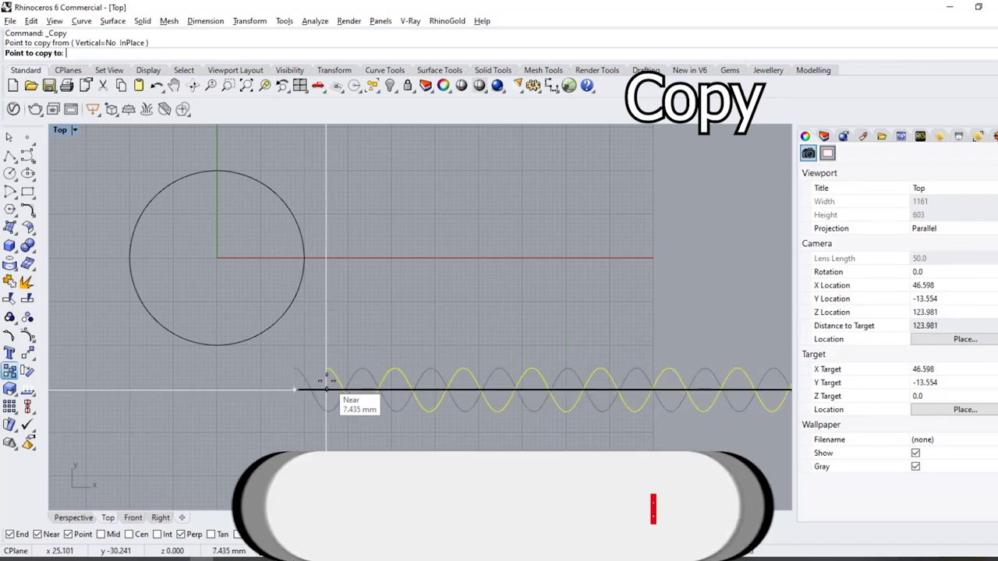
type("6")
left_click(327, 382)
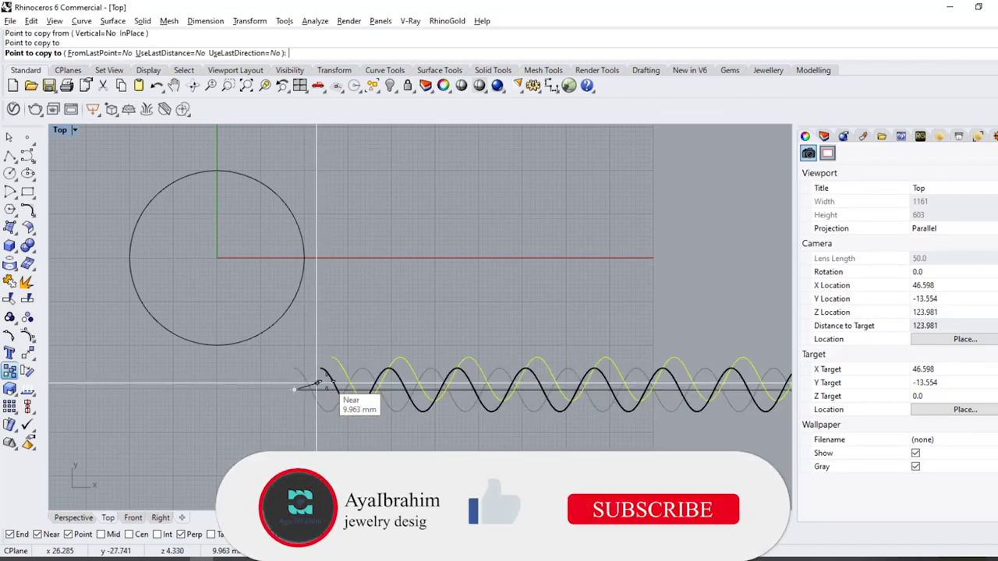
right_click(338, 433)
left_click(344, 449)
Loft a ribbon surface between the two helix curves with Normal style and no simplification
scroll(325, 379, "up", 4)
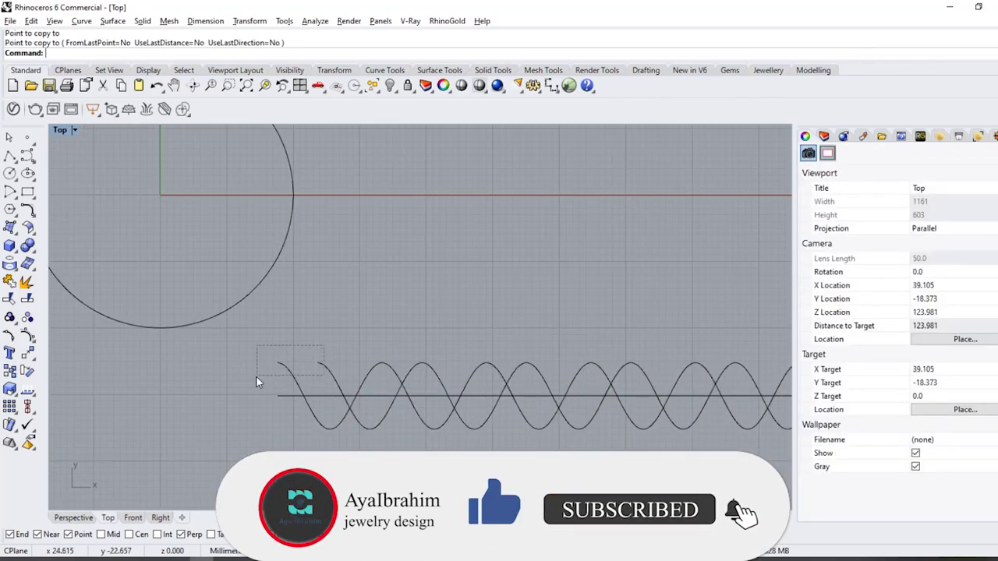
left_click_drag(256, 378, 256, 379)
left_click(11, 229)
left_click(81, 235)
key("Return")
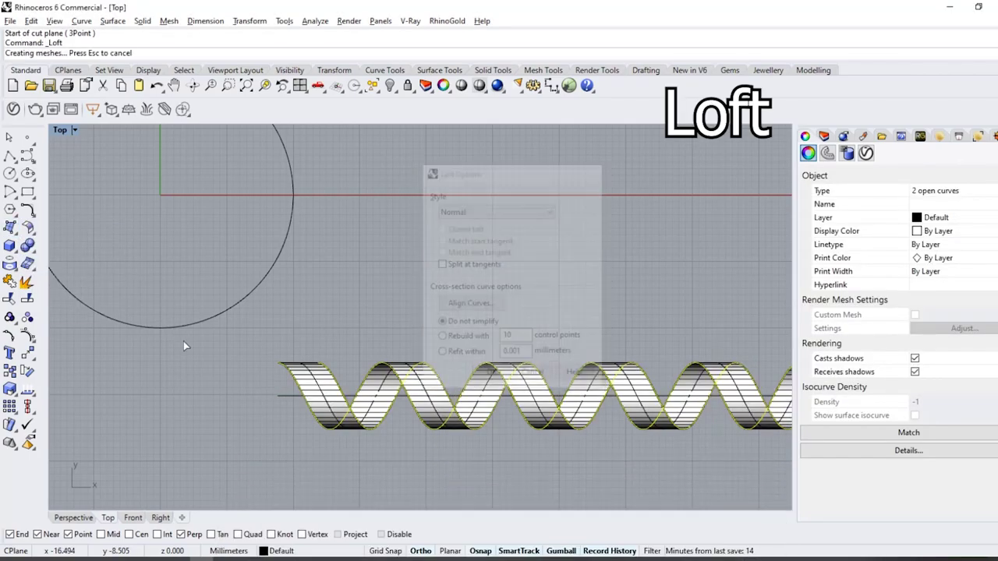
scroll(257, 380, "down", 3)
key("Escape")
scroll(307, 385, "up", 2)
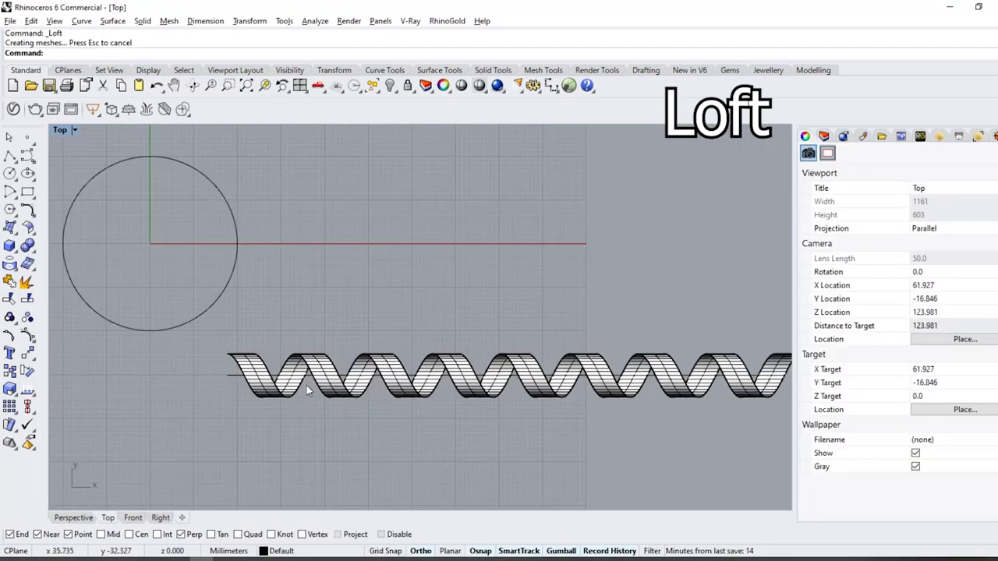
Create a flat four-corner surface through the helix axis, large enough to extend past the ribbon on all sides
left_click_drag(209, 357, 203, 357)
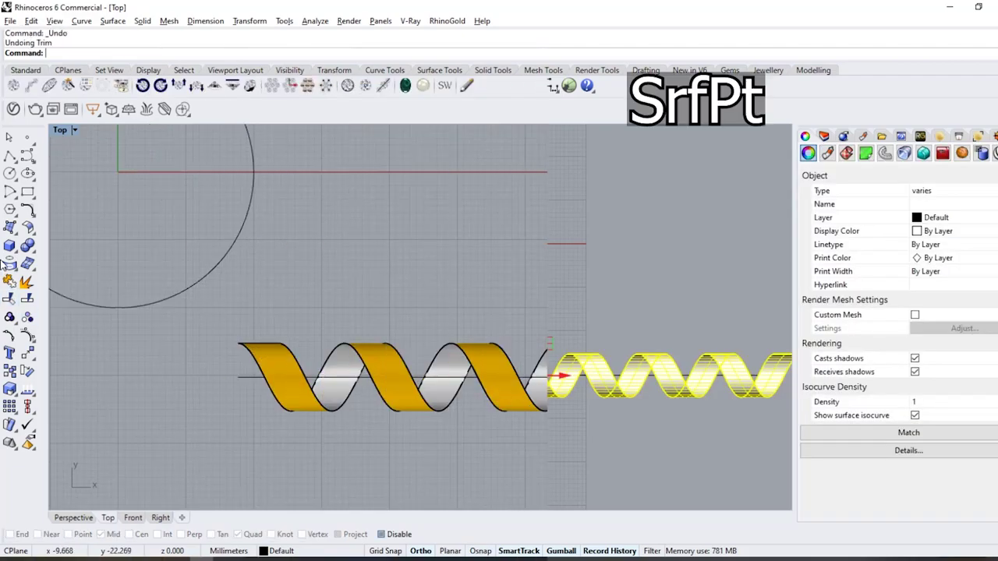
left_click(630, 310)
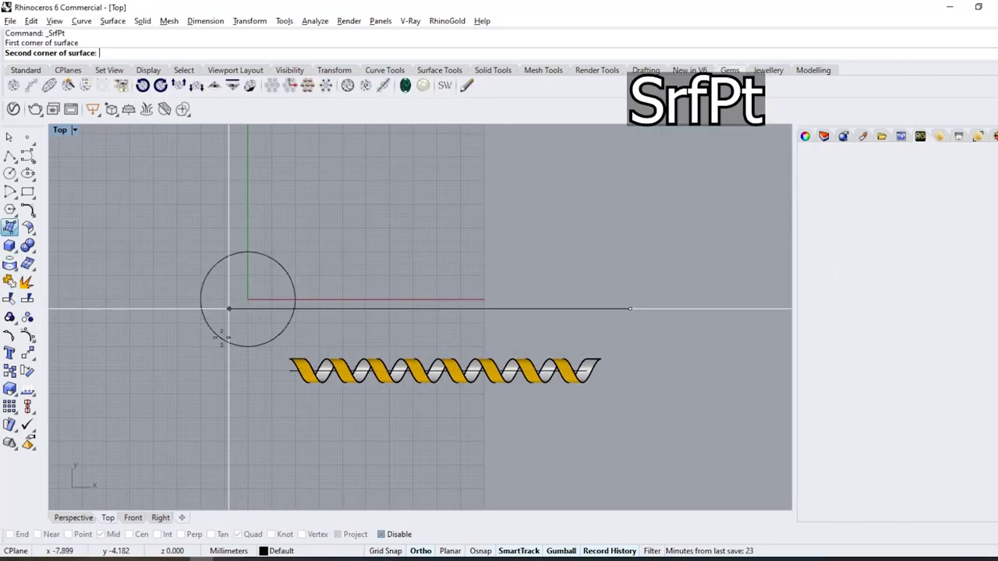
left_click(195, 309)
left_click(195, 434)
left_click(588, 452)
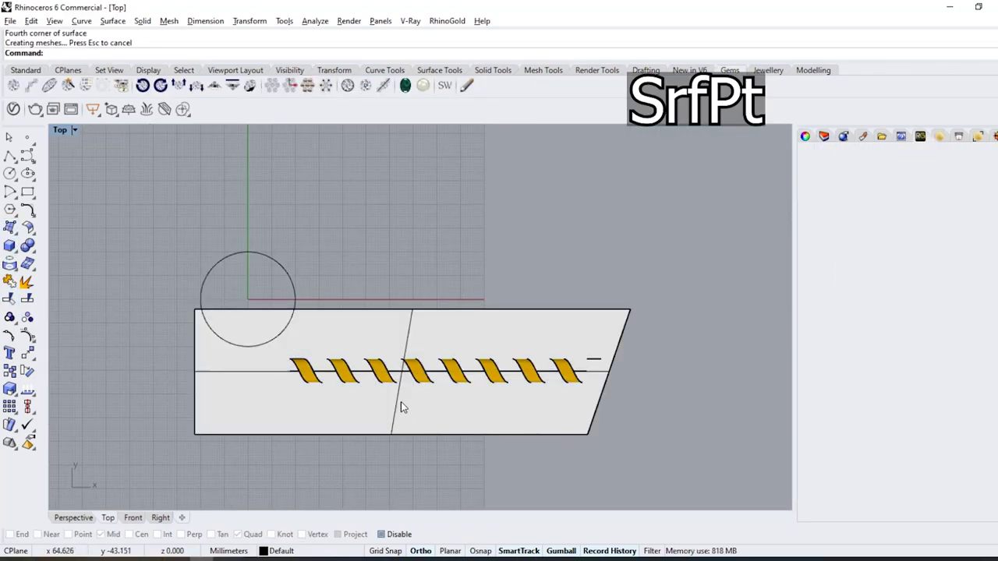
Split the helical ribbon using the flat four-corner surface as the cutting object
scroll(401, 401, "up", 3)
left_click(309, 357)
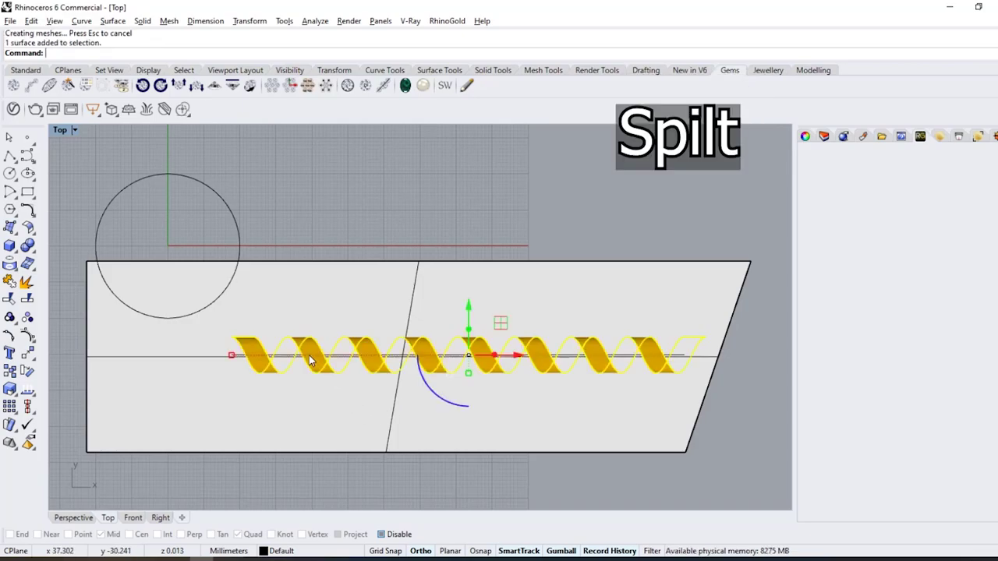
left_click(21, 296)
left_click(297, 305)
key("Return")
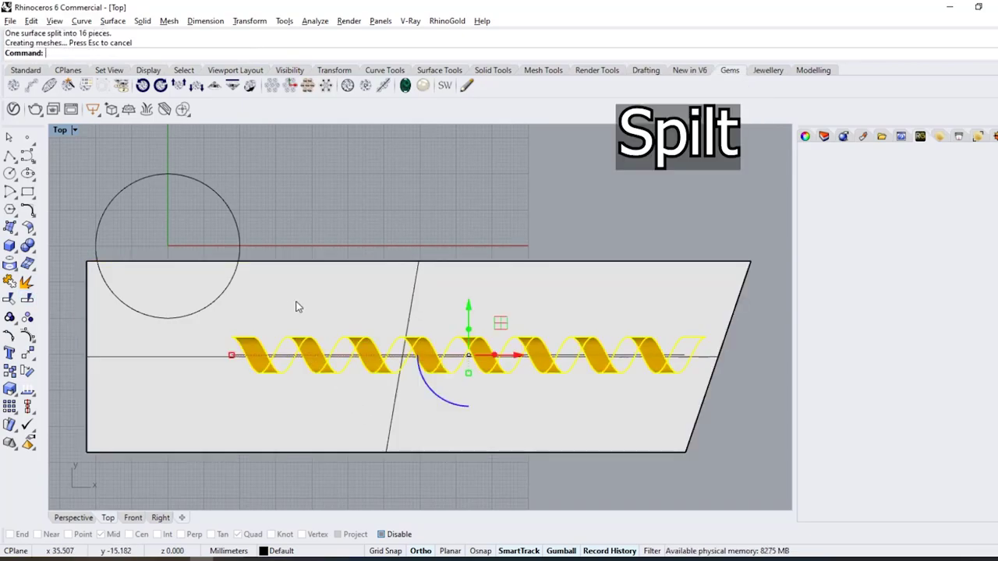
Delete the flat cutting surface and the ribbon pieces just after the first V-shaped segment
left_click(354, 292)
key("Delete")
scroll(312, 352, "up", 3)
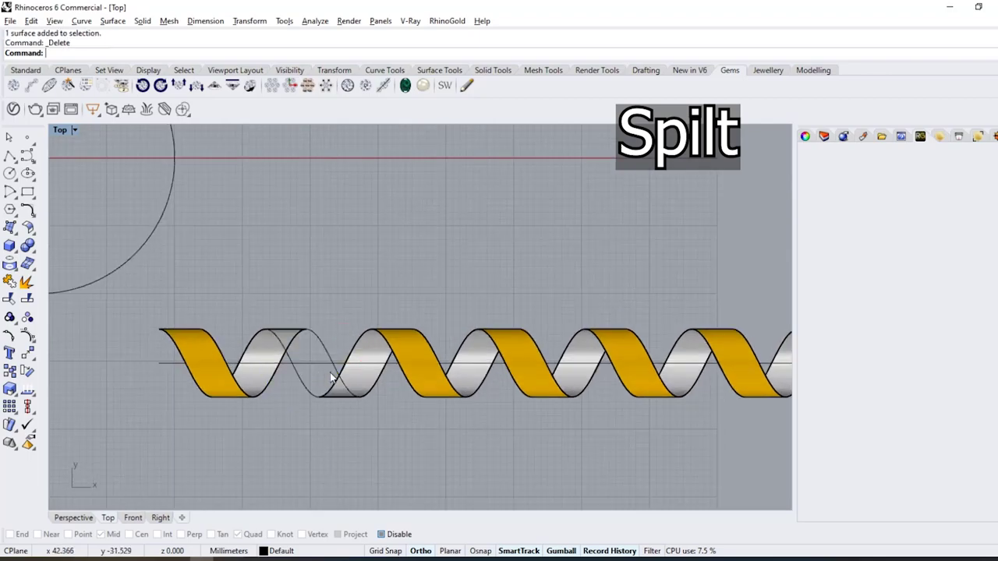
scroll(363, 390, "down", 3)
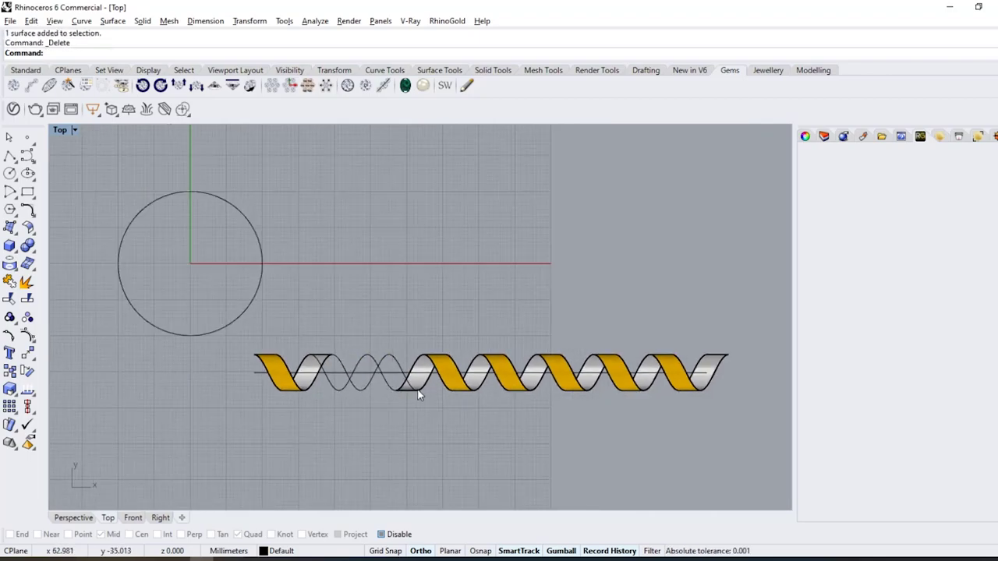
scroll(416, 382, "up", 4)
left_click(418, 370)
key("Delete")
left_click(468, 337)
key("Delete")
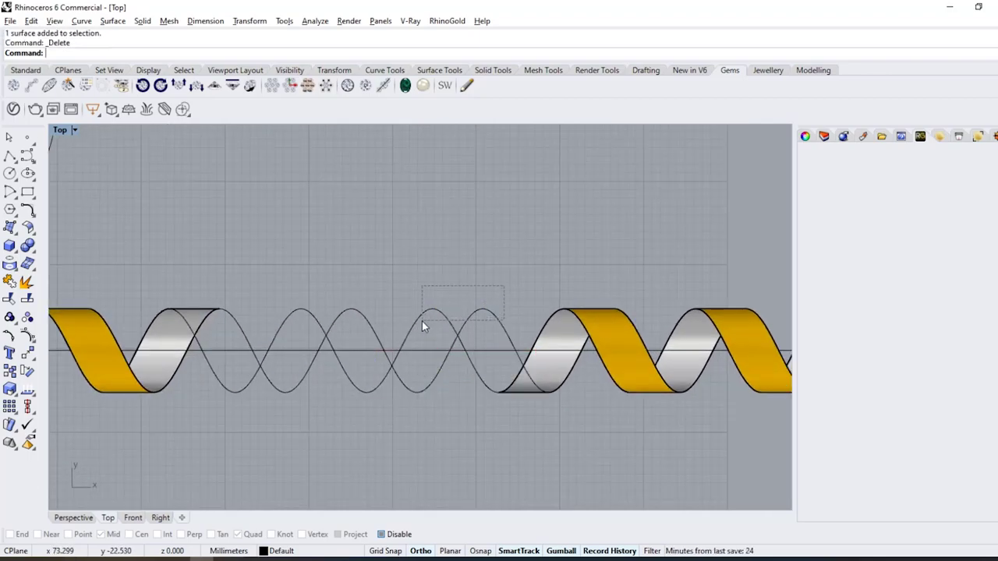
Delete the helix curves and all remaining ribbon pieces except the first V-shaped segment at the line's start
left_click_drag(422, 321, 418, 323)
key("Delete")
scroll(340, 376, "down", 8)
scroll(422, 379, "up", 4)
left_click_drag(331, 433, 687, 269)
key("Delete")
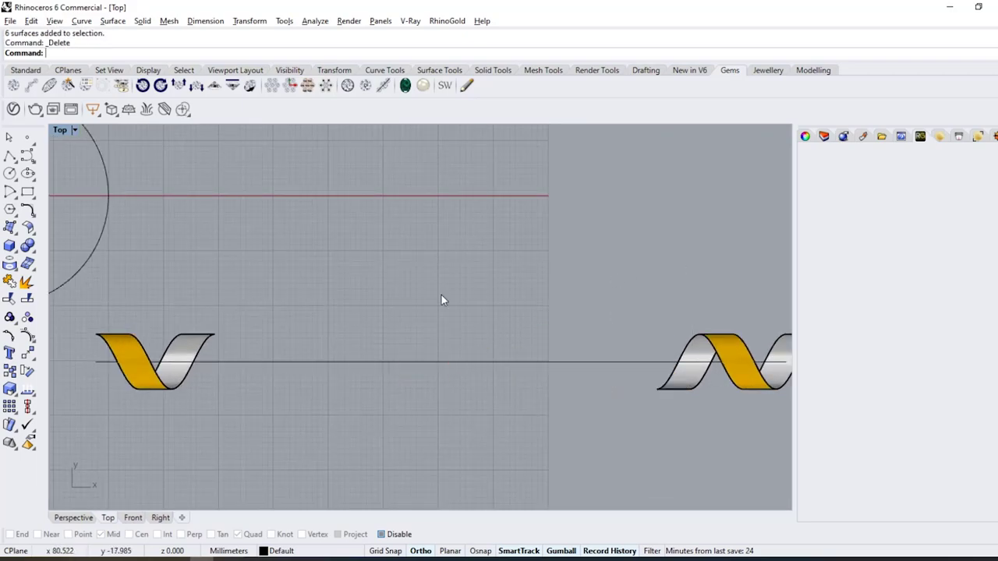
scroll(441, 301, "down", 3)
left_click_drag(507, 361, 616, 314)
key("Delete")
scroll(352, 347, "up", 3)
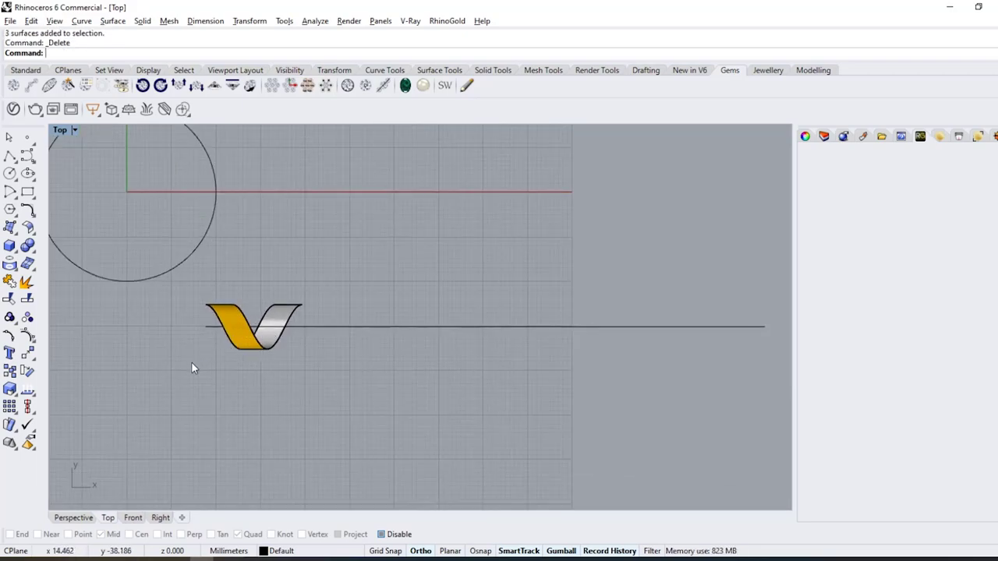
Join the two remaining ribbon pieces into a single V-shaped polysurface
left_click_drag(191, 363, 344, 258)
scroll(120, 300, "up", 4)
left_click(9, 282)
left_click(246, 411)
Flow a copy of the V-shaped segment from the straight line onto the circle, picking the line near its start
right_click_drag(417, 404, 498, 428)
scroll(427, 410, "down", 8)
left_click(428, 399)
left_click(33, 359)
left_click(102, 416)
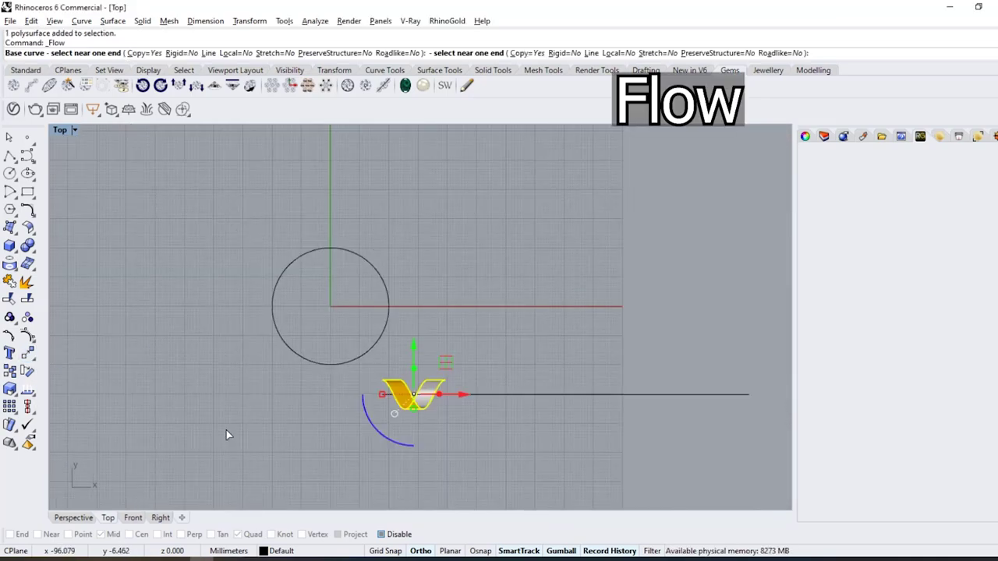
left_click(385, 394)
left_click(332, 256)
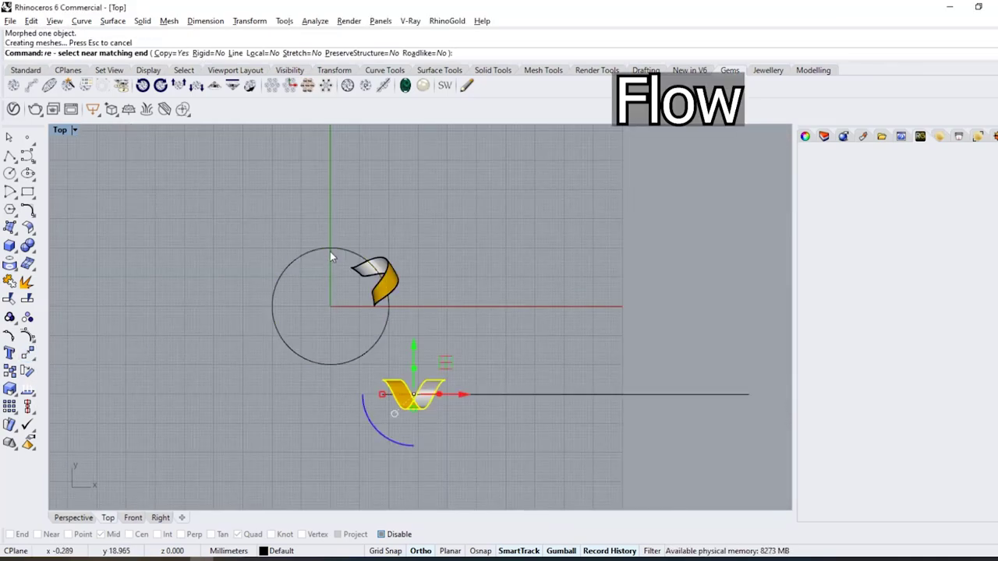
Polar-array the flowed ribbon segment about the origin into 8 evenly spaced items around the full circle
left_click(368, 272)
left_click(9, 407)
left_click(45, 411)
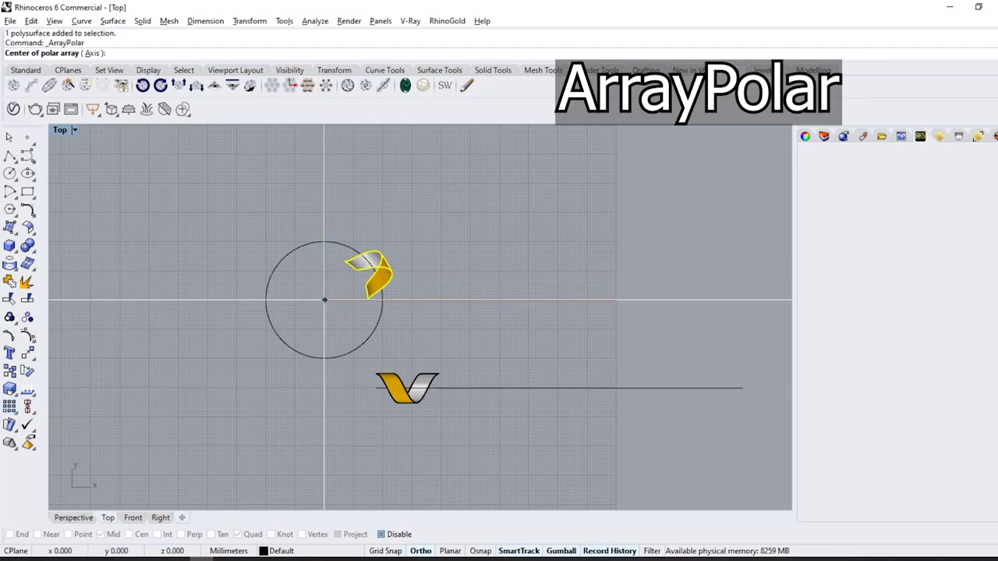
left_click(325, 298)
type("12")
key("Return")
key("Return")
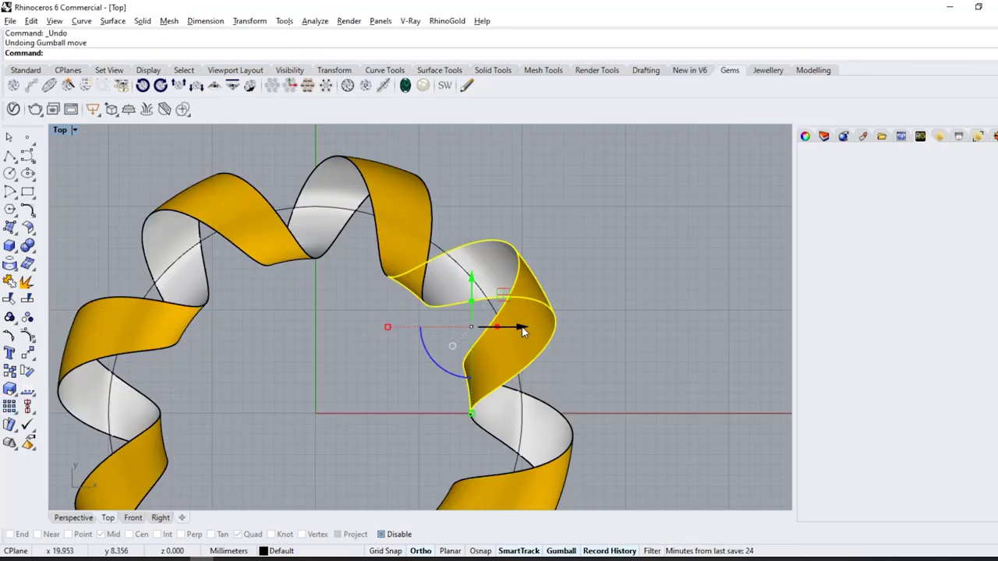
Shift the source ribbon segment toward the array's centre until the history-linked ribbon ring just fits inside the 40 mm circle
scroll(522, 332, "down", 2)
left_click_drag(523, 332, 454, 336)
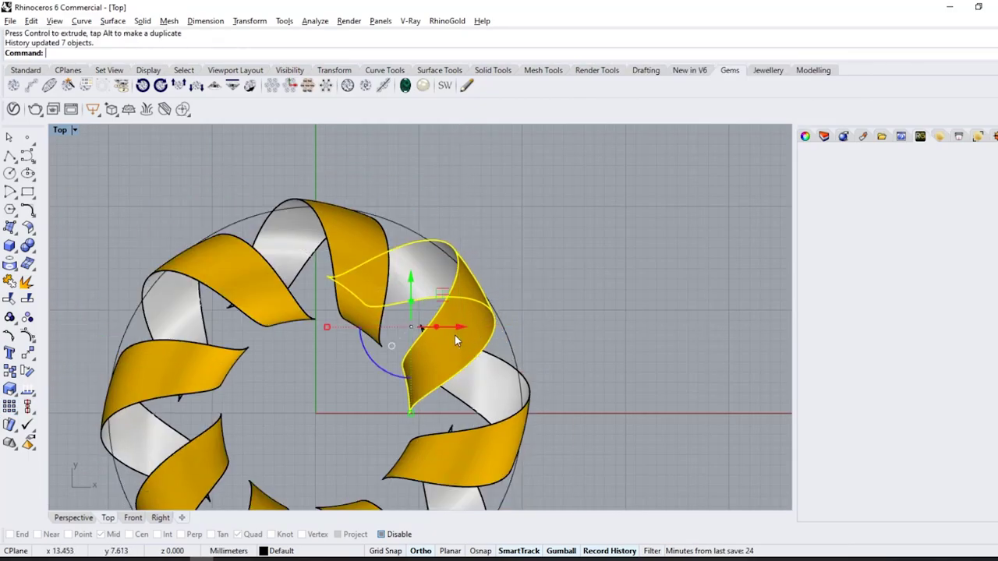
scroll(454, 335, "down", 3)
scroll(311, 278, "up", 3)
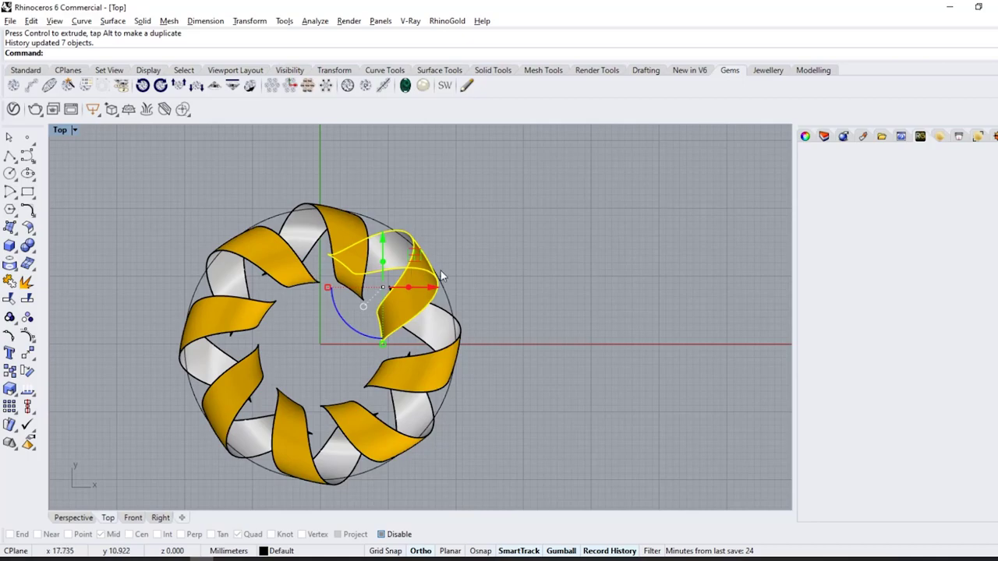
key("Escape")
scroll(373, 337, "down", 3)
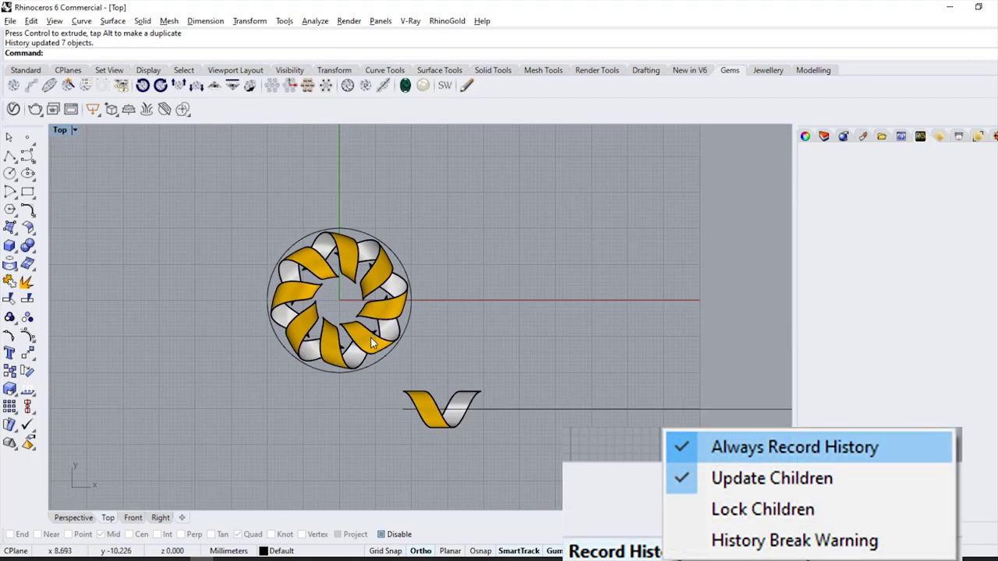
scroll(358, 292, "up", 4)
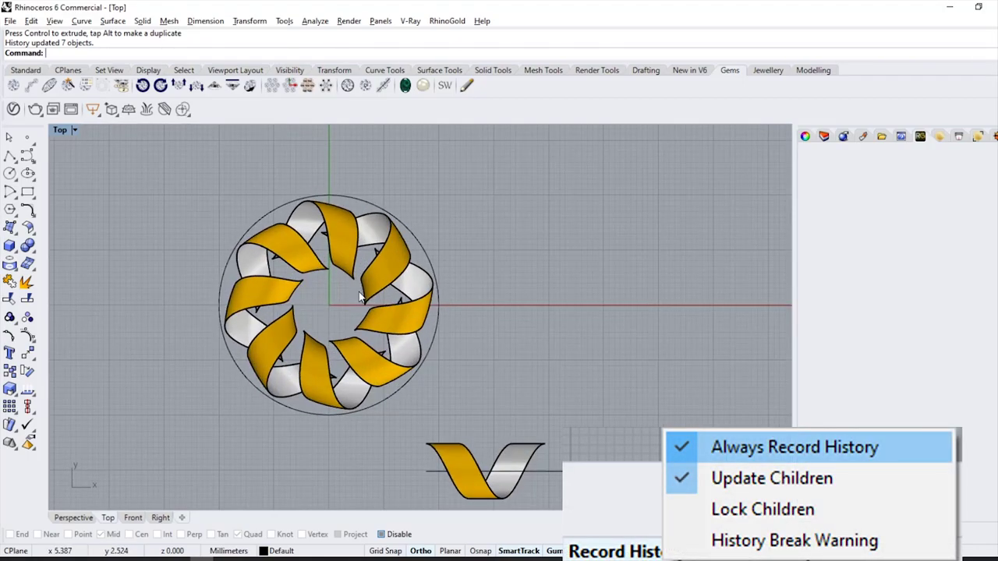
left_click(399, 262)
left_click_drag(399, 262, 388, 262)
left_click(426, 246)
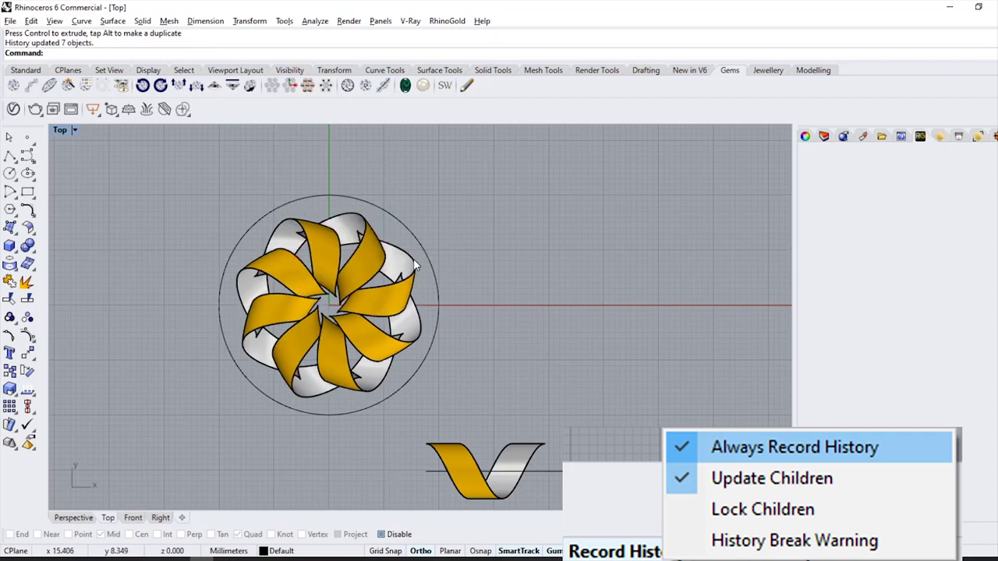
scroll(362, 226, "up", 5)
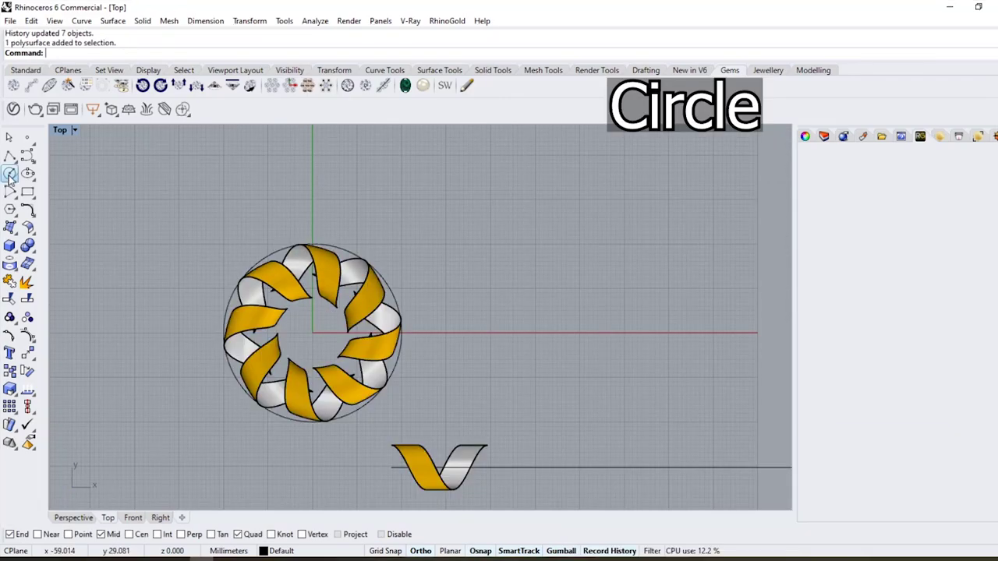
Draw a circle of 18 mm diameter centred on the origin inside the ribbon ring
left_click(10, 174)
type("0")
key("Return")
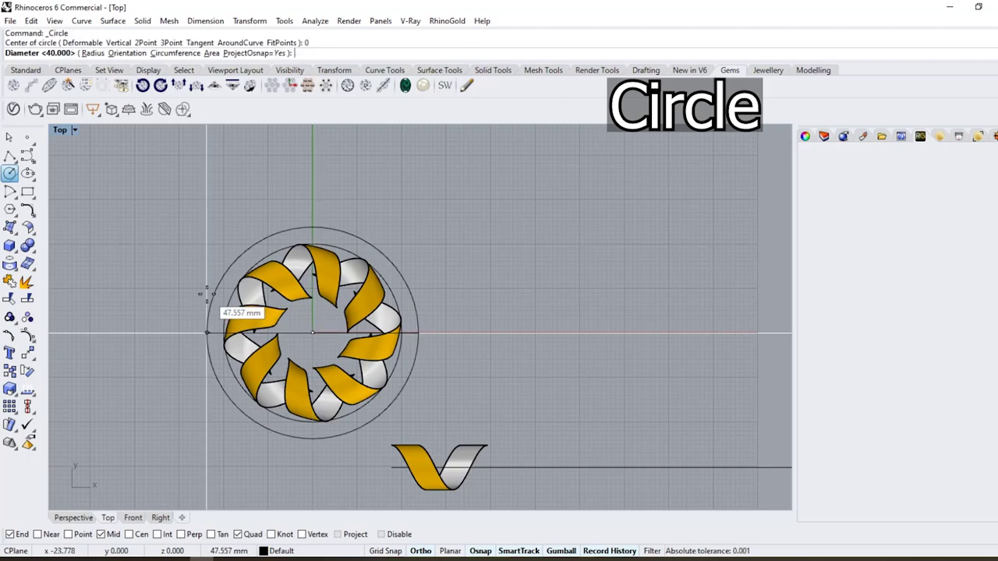
scroll(265, 300, "up", 4)
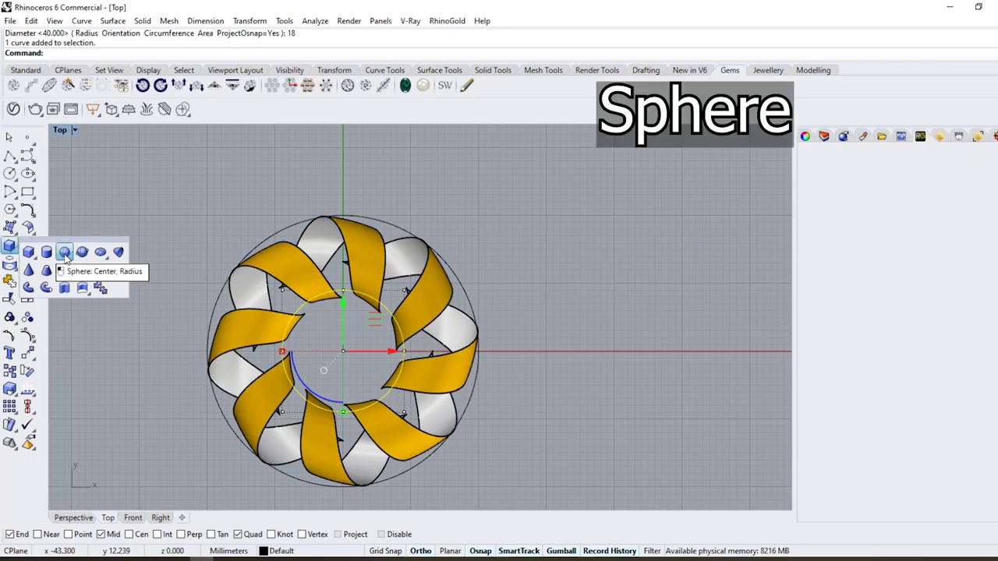
Create a sphere of 18 mm diameter centred on the origin
left_click(64, 253)
type("0")
key("Return")
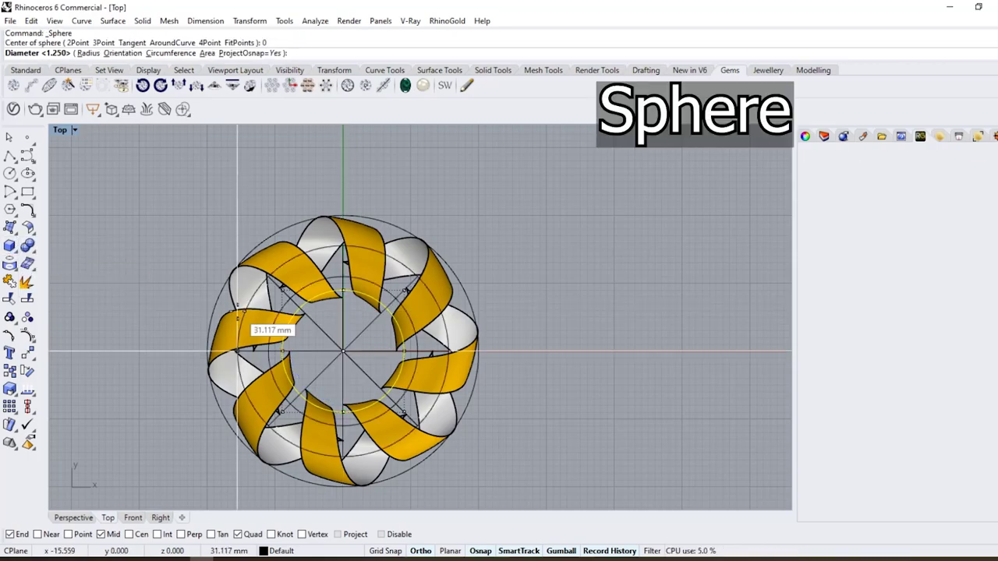
type("18")
key("Return")
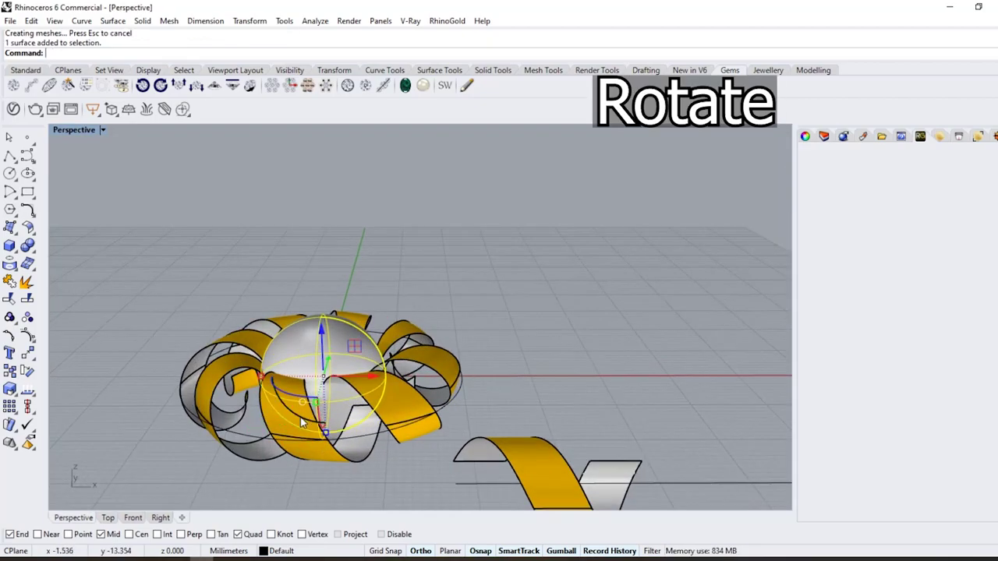
Rotate the sphere 90 degrees about the Y axis
left_click_drag(304, 420, 286, 372)
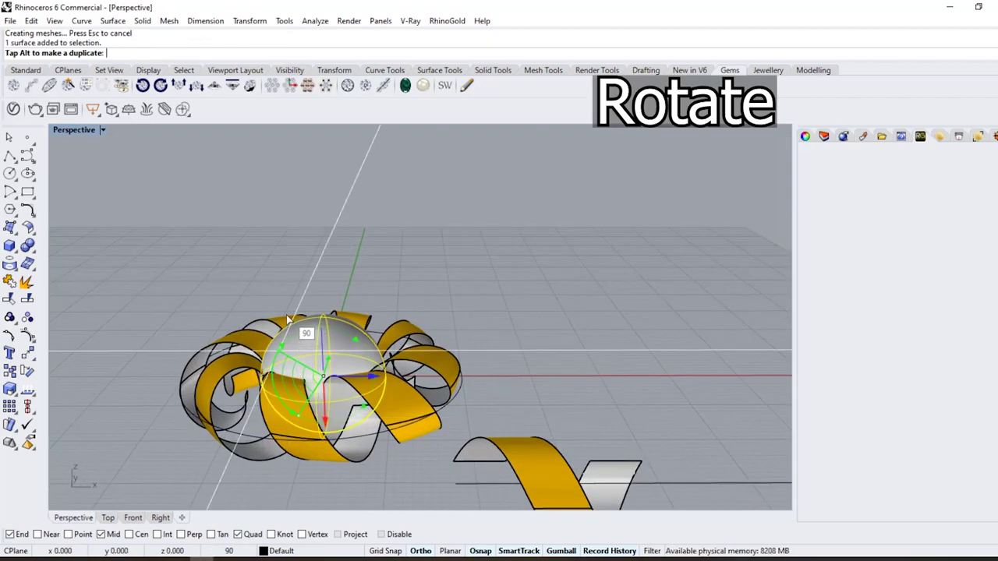
left_click_drag(288, 320, 289, 319)
left_click(804, 134)
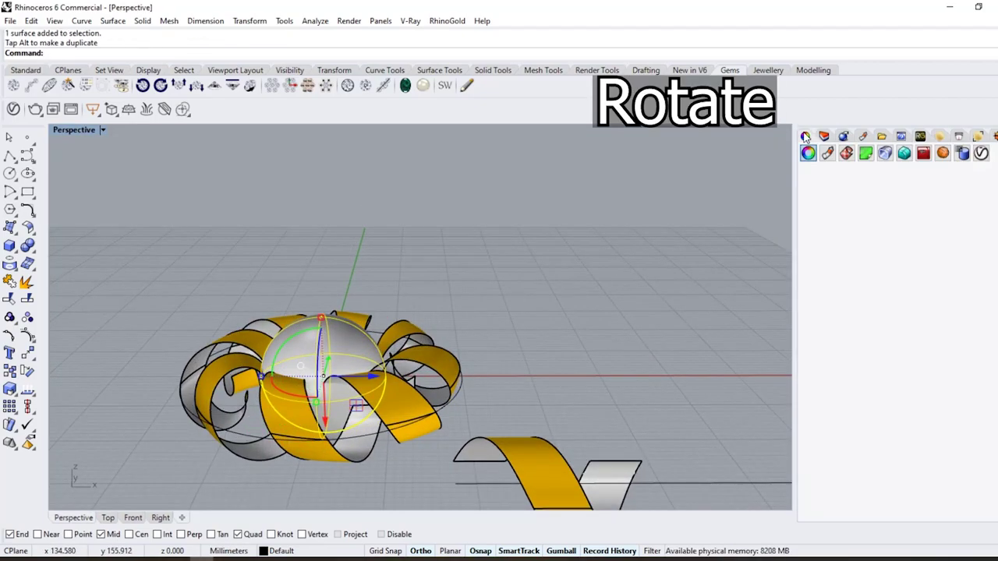
left_click(914, 417)
left_click(573, 300)
Scale the sphere along its vertical axis only, flattening it into a low ellipsoid
right_click_drag(574, 300, 452, 289)
scroll(355, 293, "up", 8)
scroll(485, 376, "down", 5)
right_click_drag(485, 376, 485, 404)
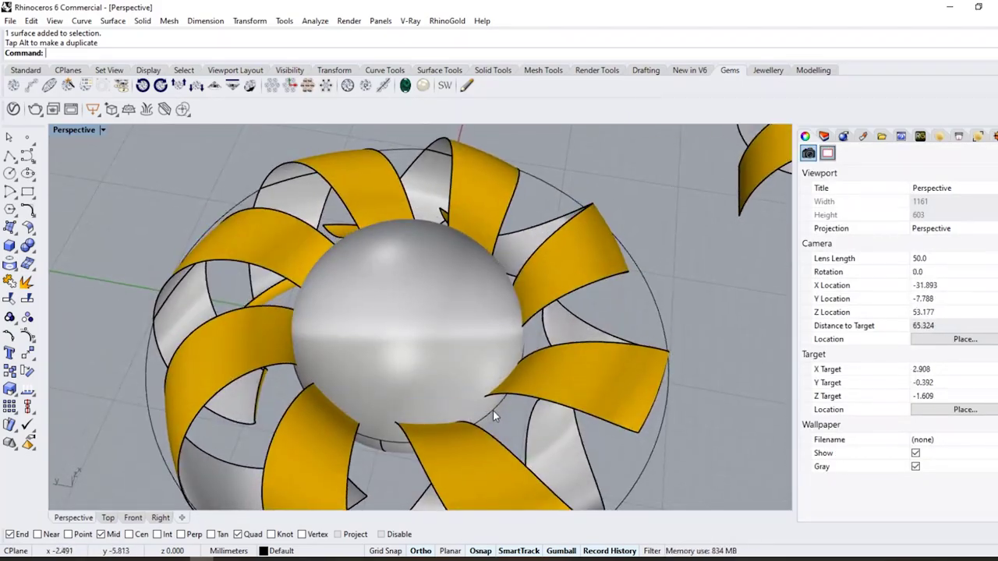
left_click(446, 401)
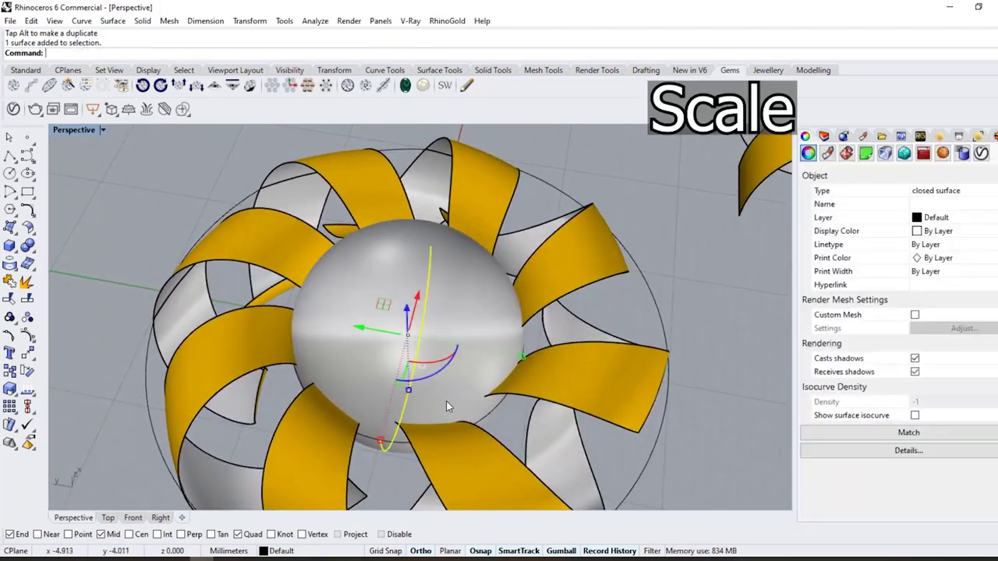
right_click_drag(446, 401, 387, 398)
left_click_drag(393, 411, 393, 376)
right_click_drag(350, 404, 507, 472)
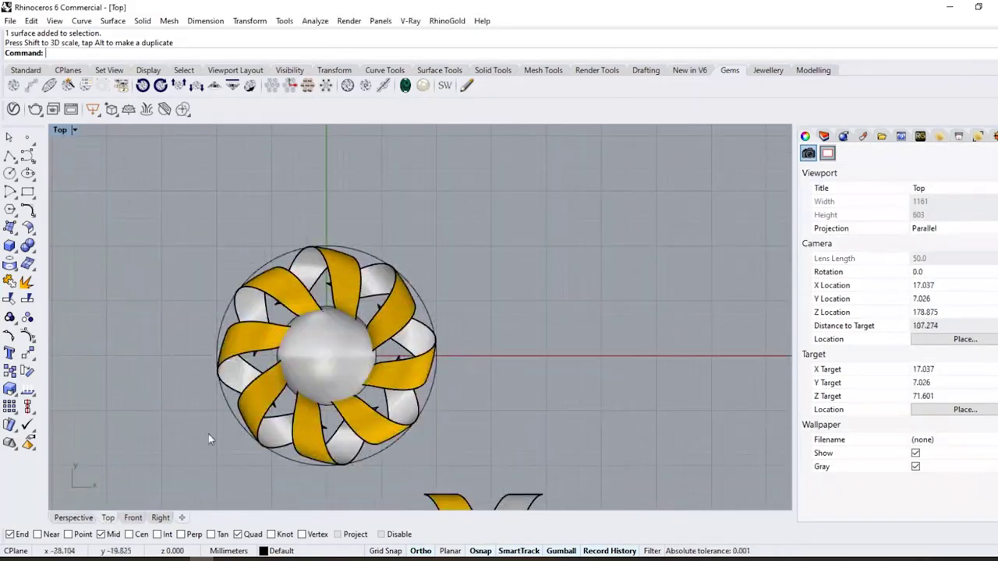
Create a flat four-corner surface on the ground plane that extends well beyond the ribbon ring
scroll(328, 307, "down", 3)
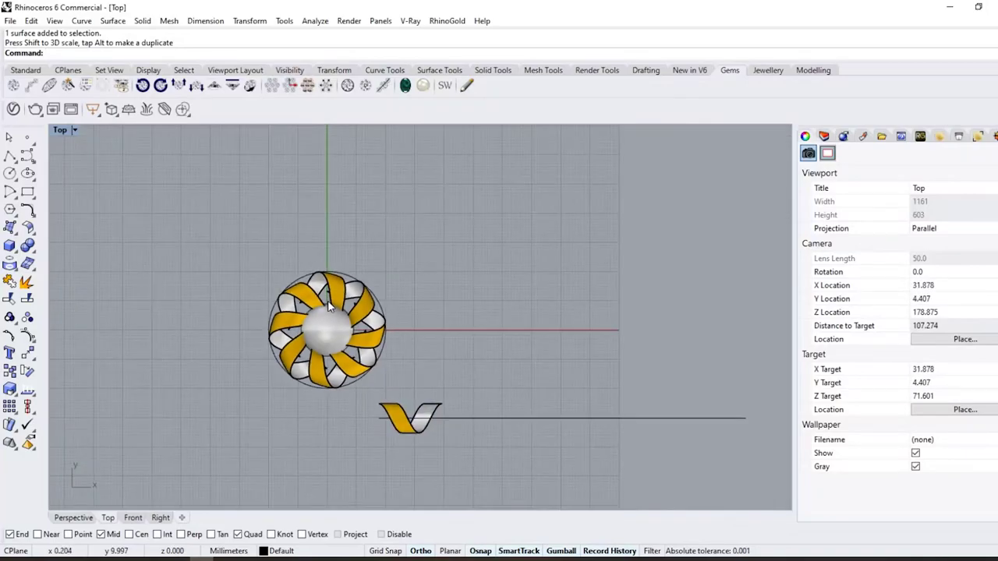
left_click(10, 226)
left_click(185, 220)
left_click(436, 220)
left_click(184, 437)
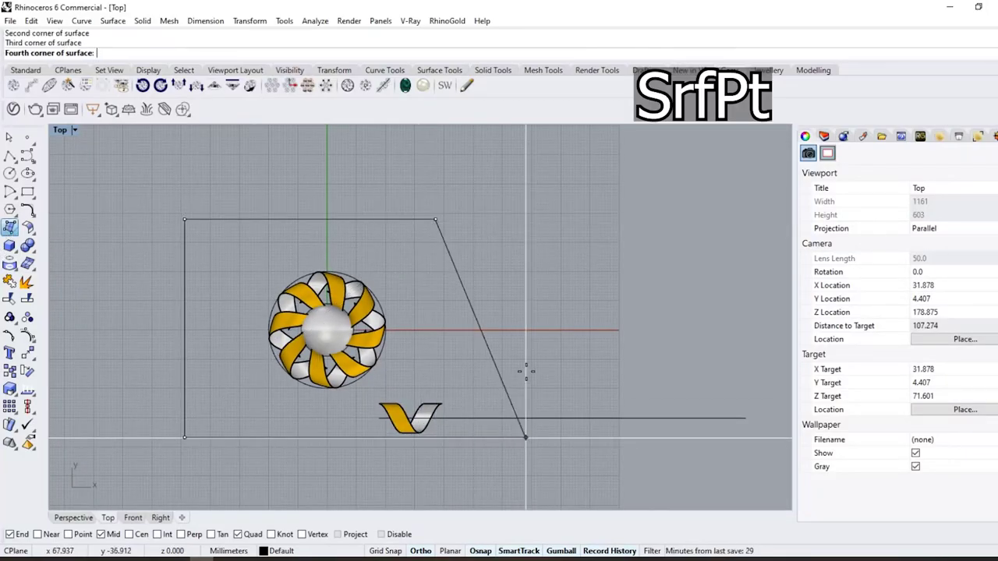
left_click(526, 372)
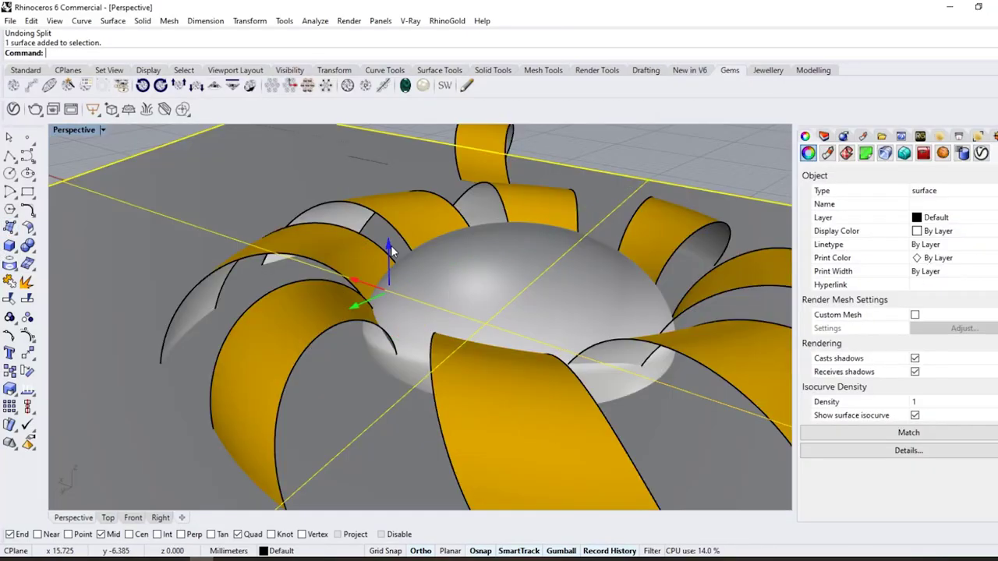
Raise the flat surface slightly and use it to trim away the lower part of the flattened sphere
left_click_drag(388, 231, 394, 230)
right_click_drag(423, 377, 416, 276)
left_click(10, 300)
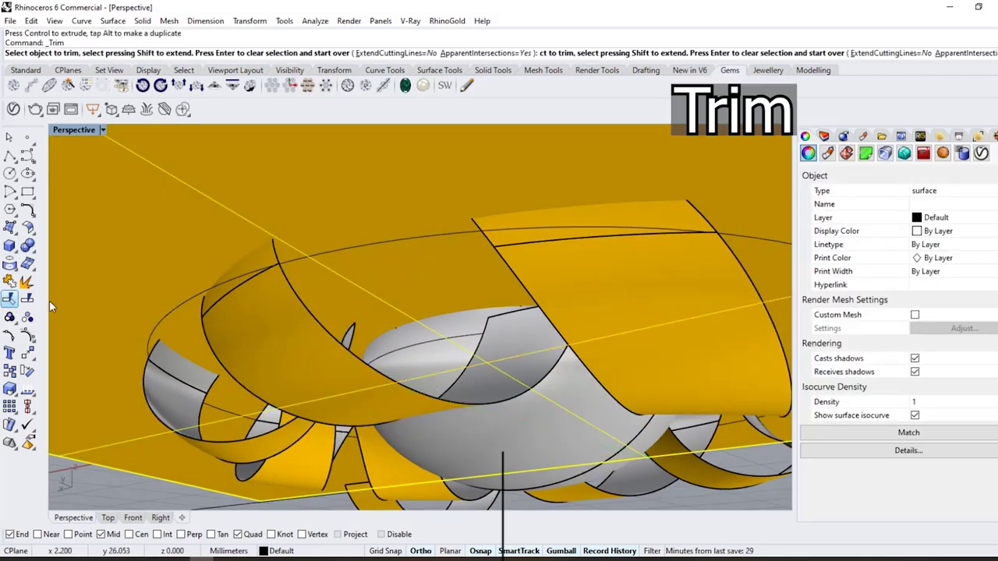
scroll(428, 345, "up", 4)
left_click(427, 345)
scroll(427, 346, "down", 4)
right_click_drag(513, 394, 404, 332)
right_click(525, 448)
Delete the flat cutting surface, leaving the trimmed dome in the ribbon ring
key("End")
key("Delete")
scroll(447, 378, "down", 4)
scroll(418, 379, "up", 6)
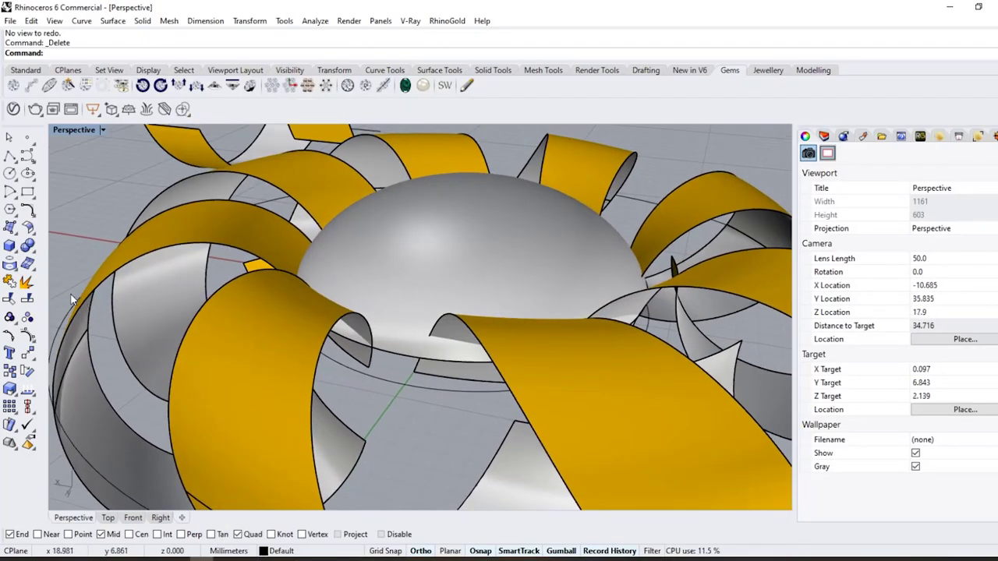
Extrude the dome's bottom edge 1 mm downward as a one-sided open surface, with Solid and BothSides set to No
left_click(15, 250)
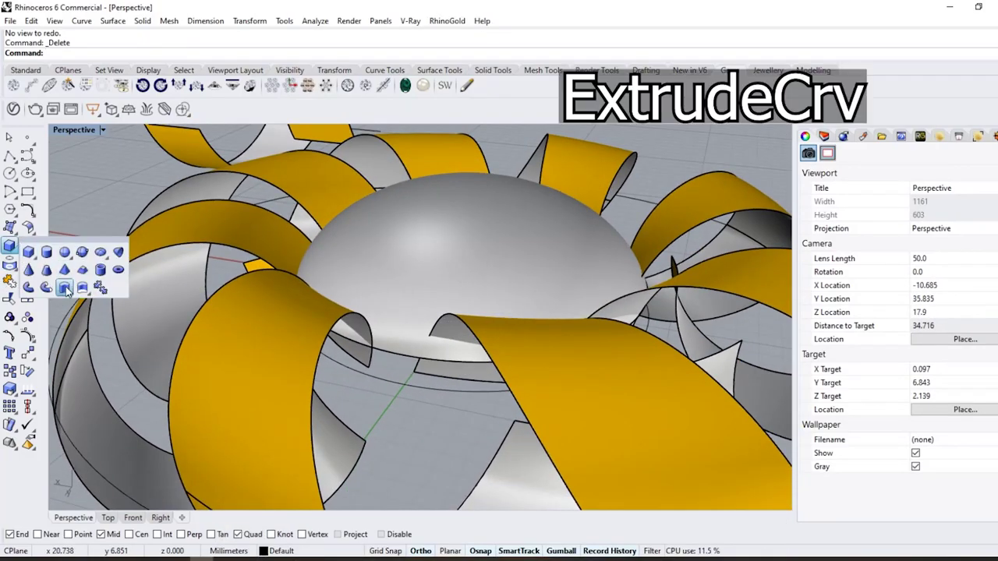
left_click(66, 287)
left_click(423, 359)
right_click(404, 383)
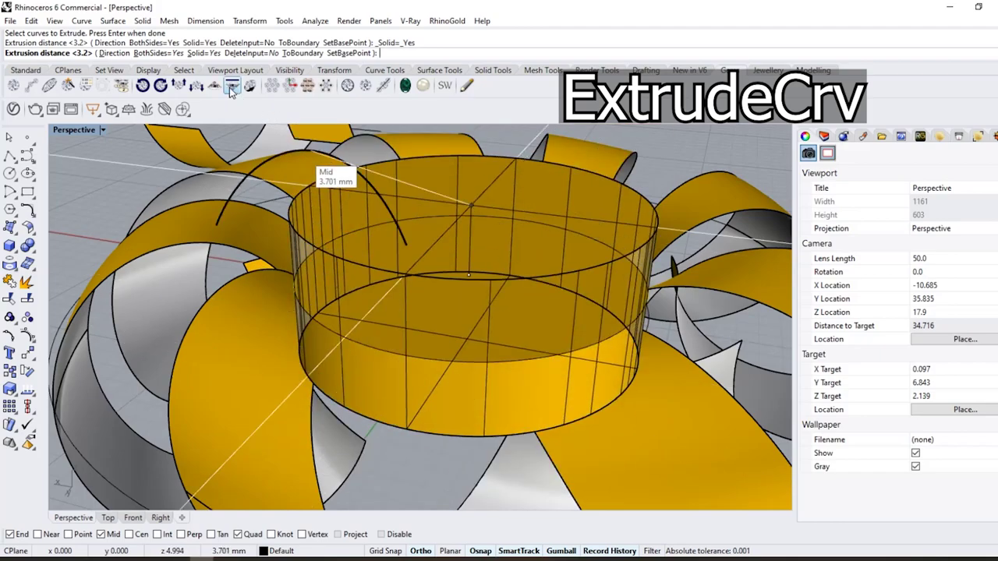
left_click(203, 55)
left_click(159, 55)
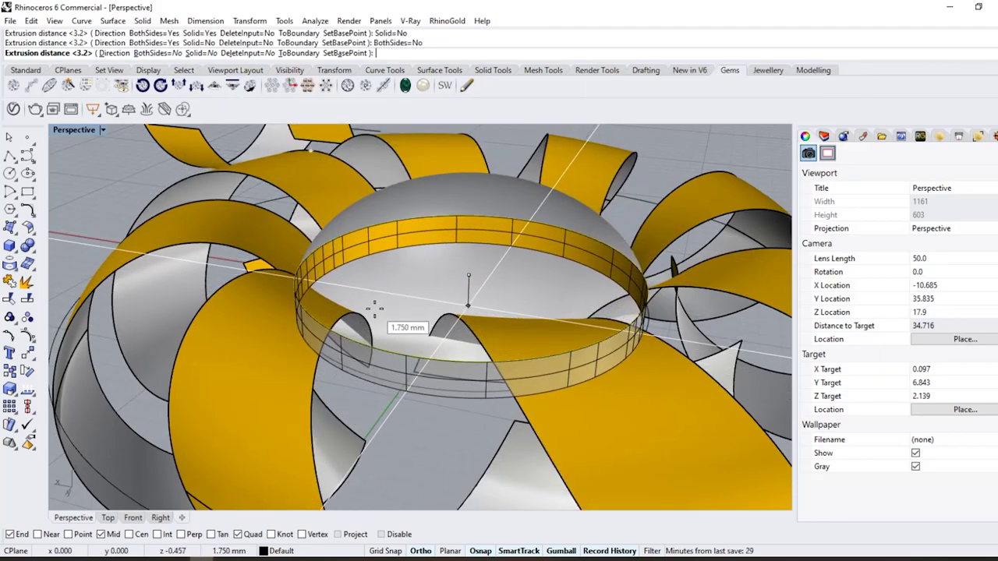
type("1")
key("Return")
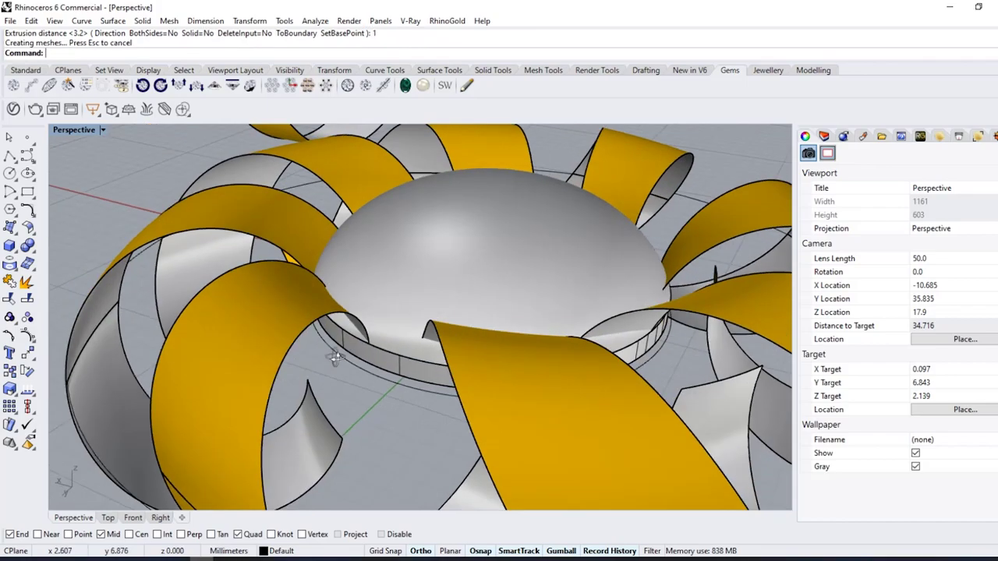
Offset the dome's bottom edge 1 mm upward along the dome surface with OffsetCrvOnSrf
left_click(27, 210)
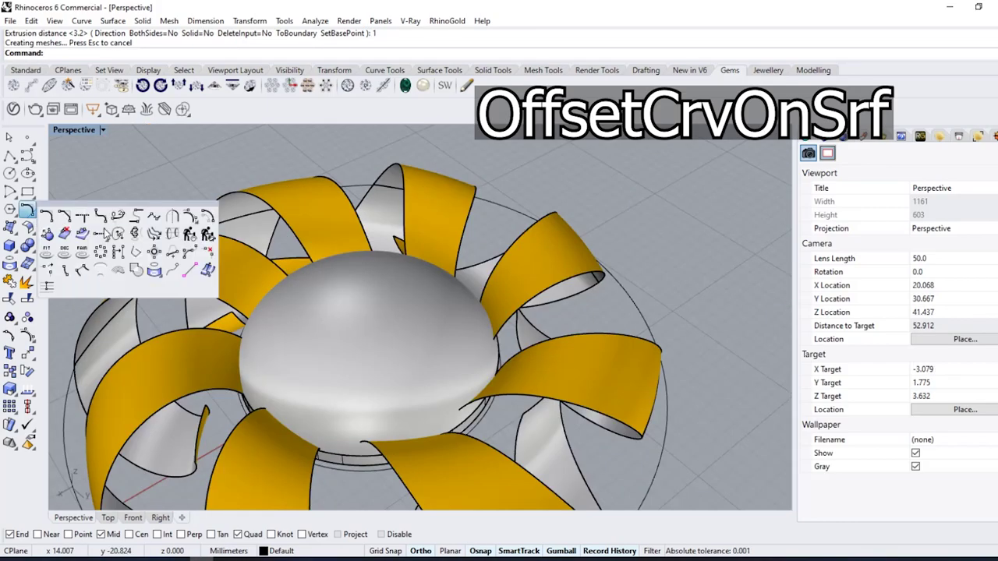
left_click(67, 234)
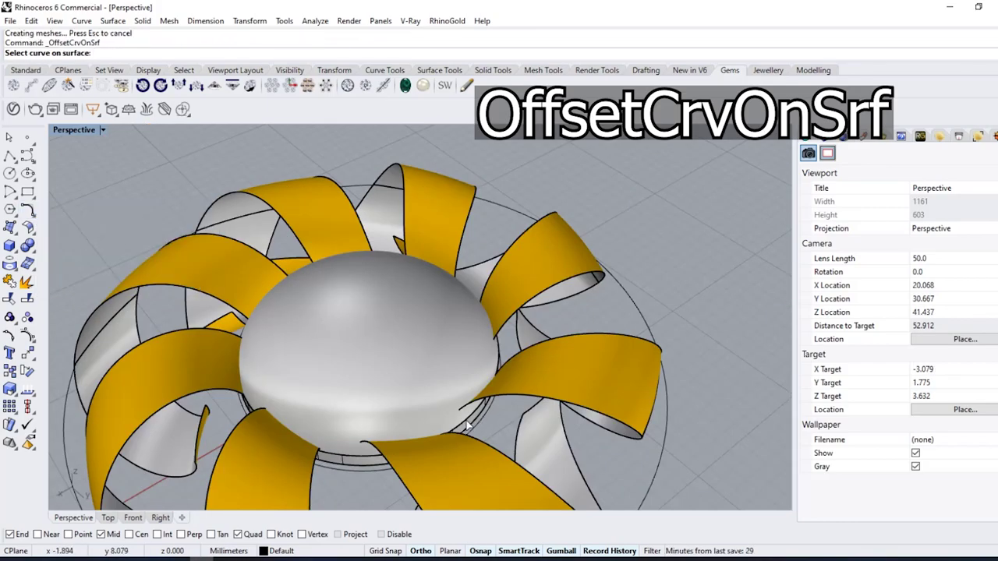
left_click(468, 425)
left_click(524, 465)
right_click_drag(521, 413, 422, 405)
scroll(422, 402, "up", 4)
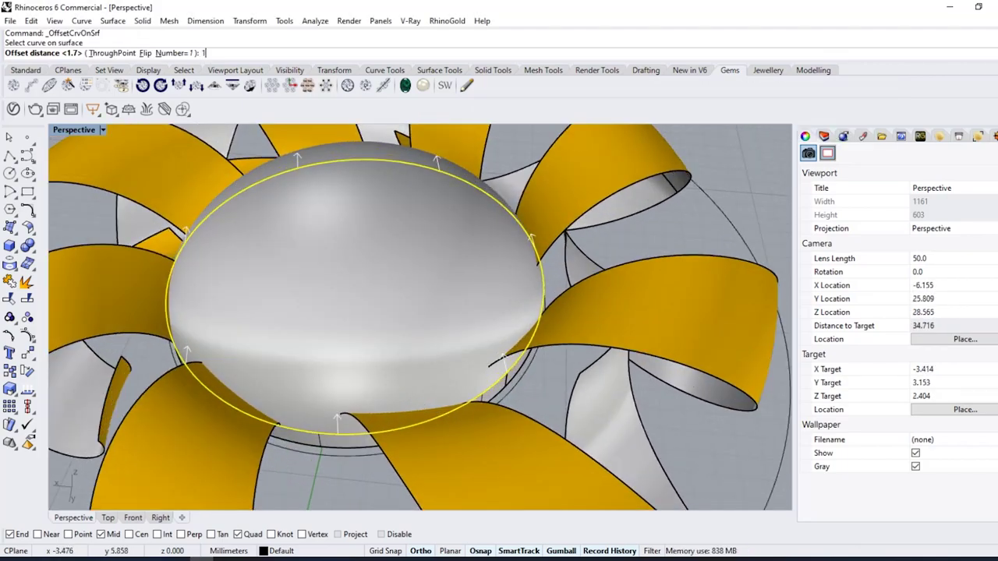
key("Return")
Offset the dome surface 1 mm inward as a solid, deleting the input surface
left_click(416, 402)
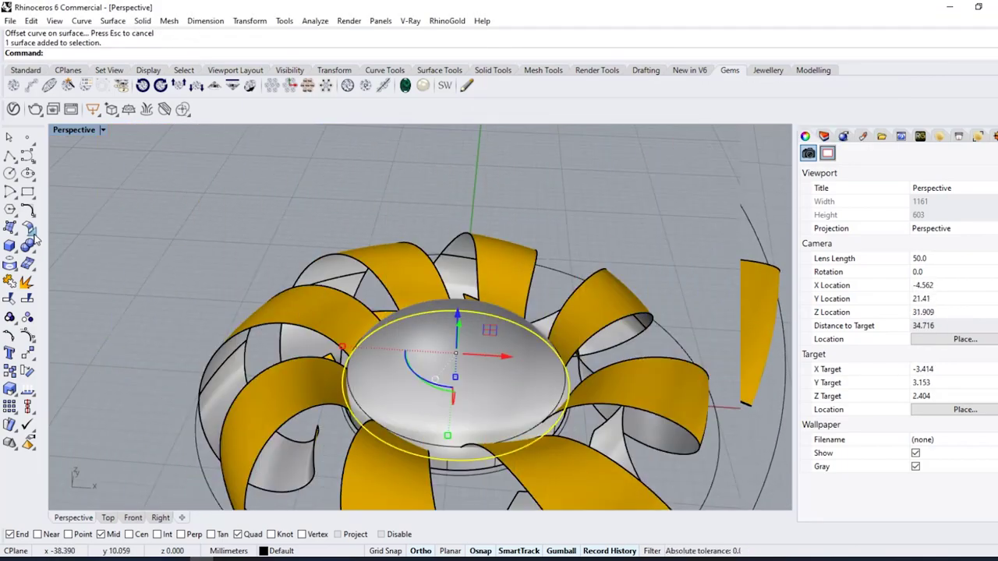
left_click(32, 232)
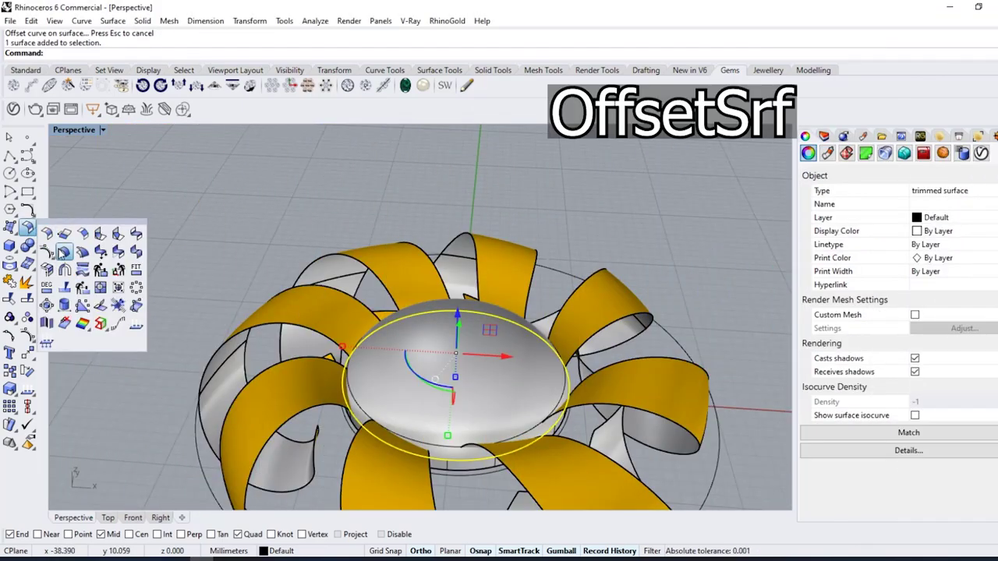
left_click(60, 253)
left_click(441, 368)
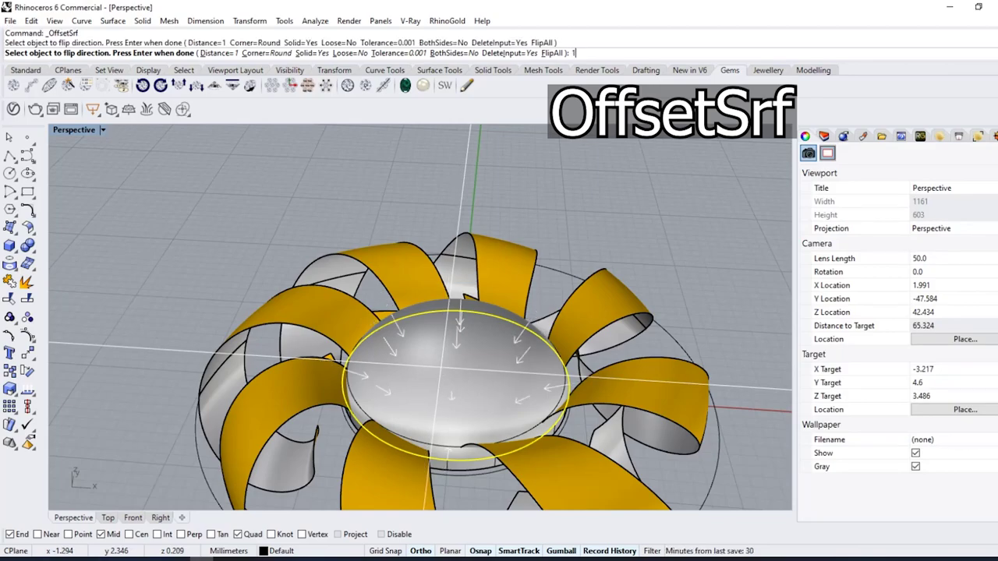
key("Return")
key("Return")
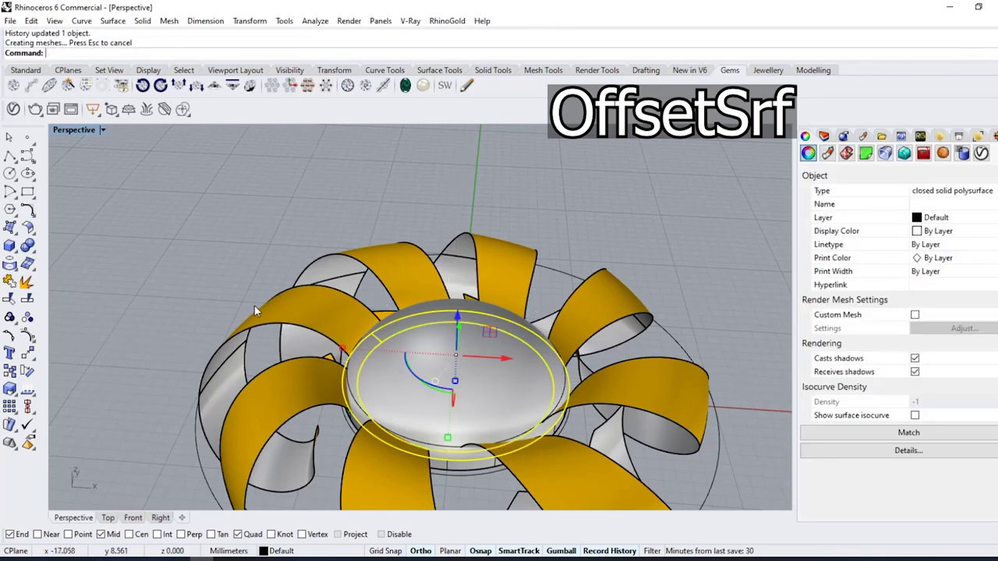
Split the dome solid with the curve offset around its lower rim
left_click(27, 284)
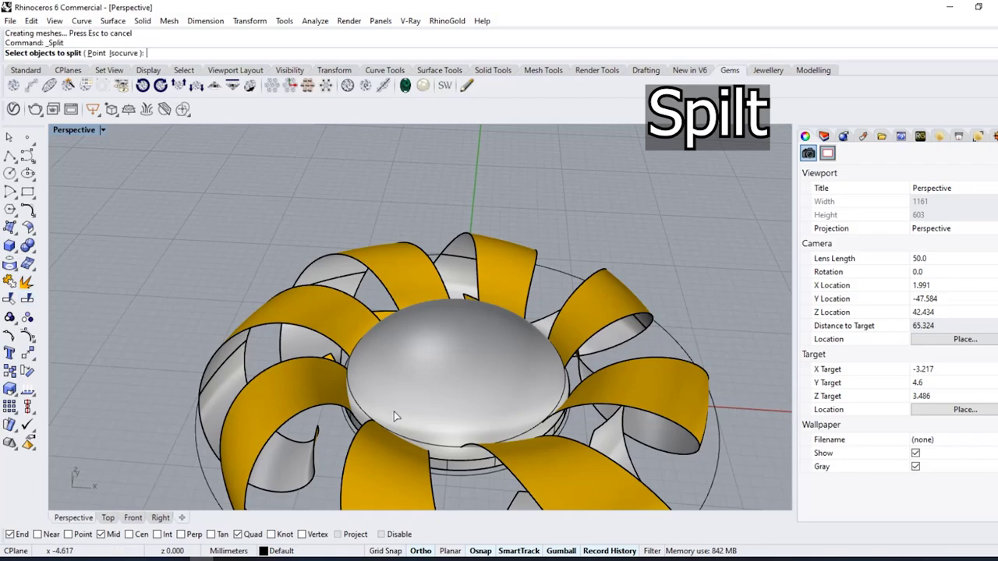
left_click(428, 447)
key("Return")
key("Return")
key("Return")
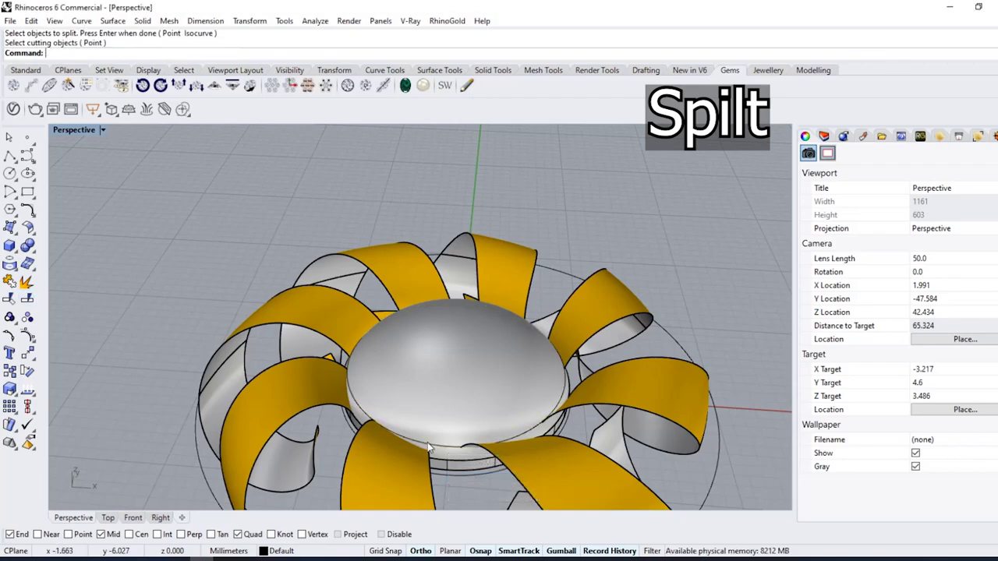
Complete the split of the domed solid, using the curve around its lower rim as the cutting object
left_click(447, 409)
key("Return")
left_click(436, 445)
key("Return")
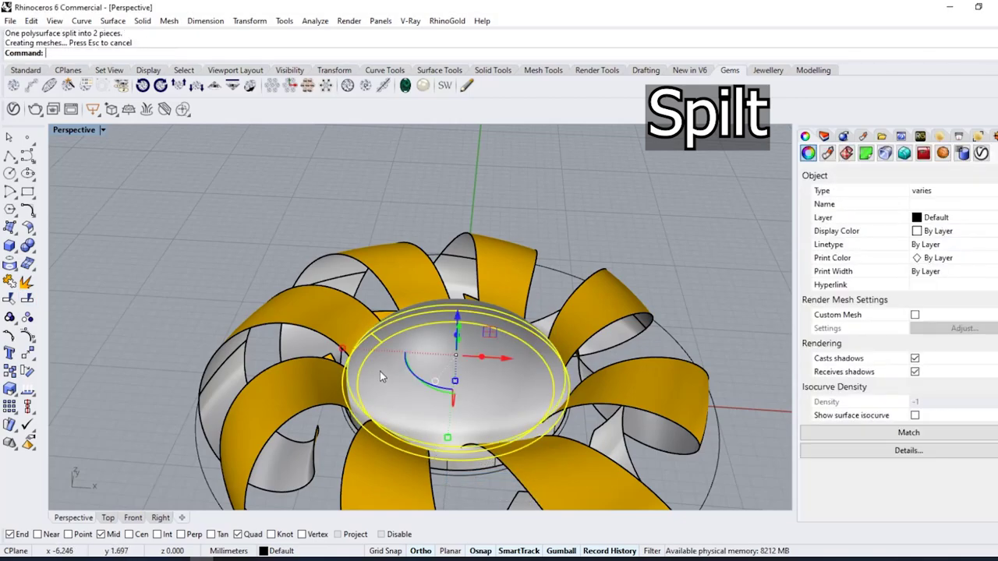
Offset the split-off upper dome surface 0.5 mm inward as a solid, deleting the input surface
left_click(379, 371)
left_click(33, 233)
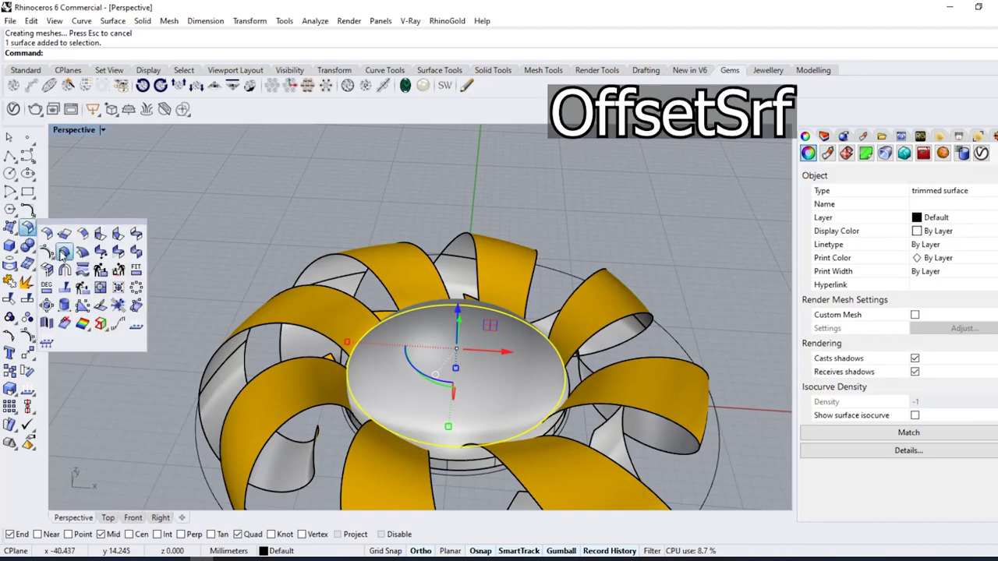
left_click(64, 252)
left_click(421, 344)
key("Return")
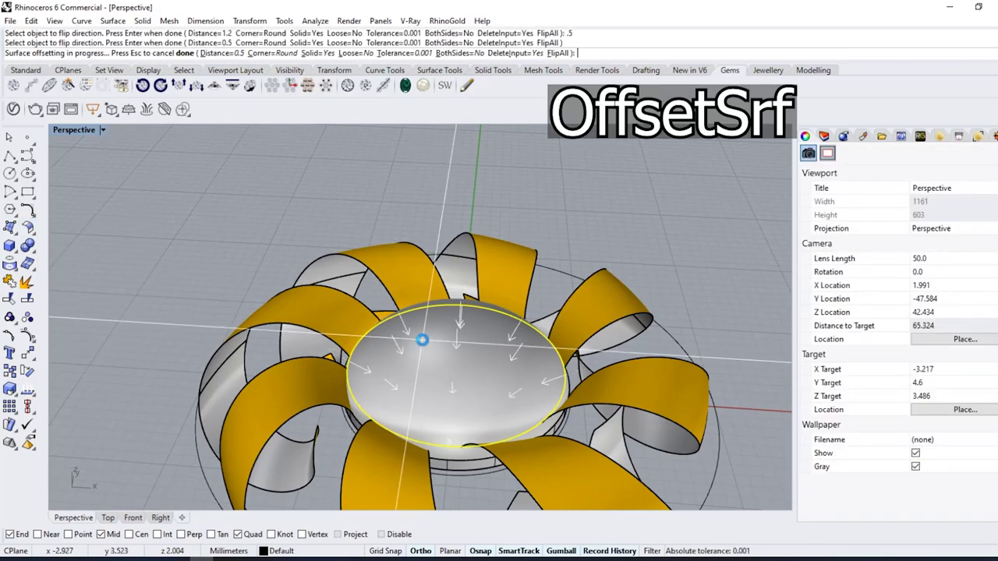
key("Escape")
Extract the outer top surface of the new offset solid with Copy set to No, and delete it
left_click(26, 284)
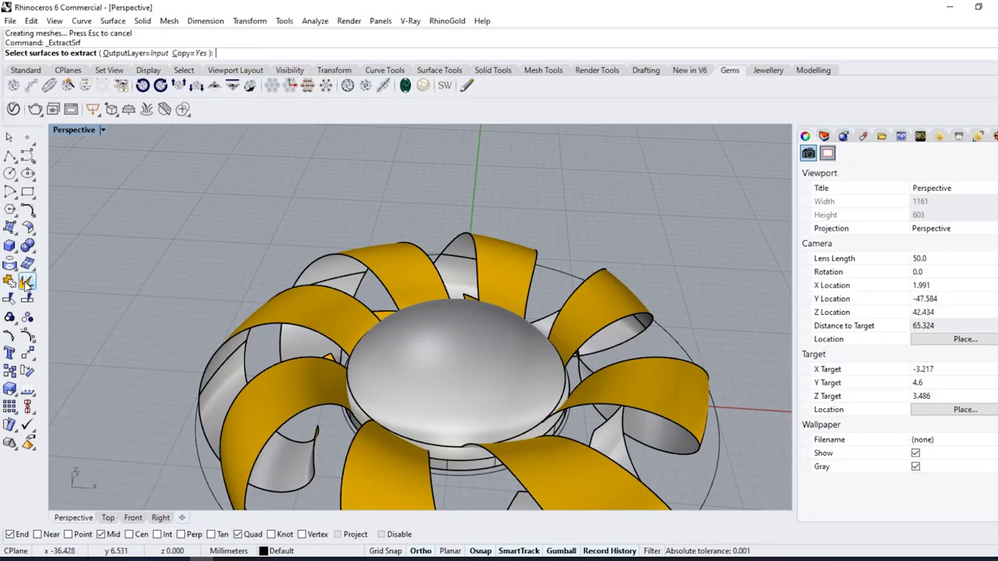
left_click(187, 53)
left_click(449, 333)
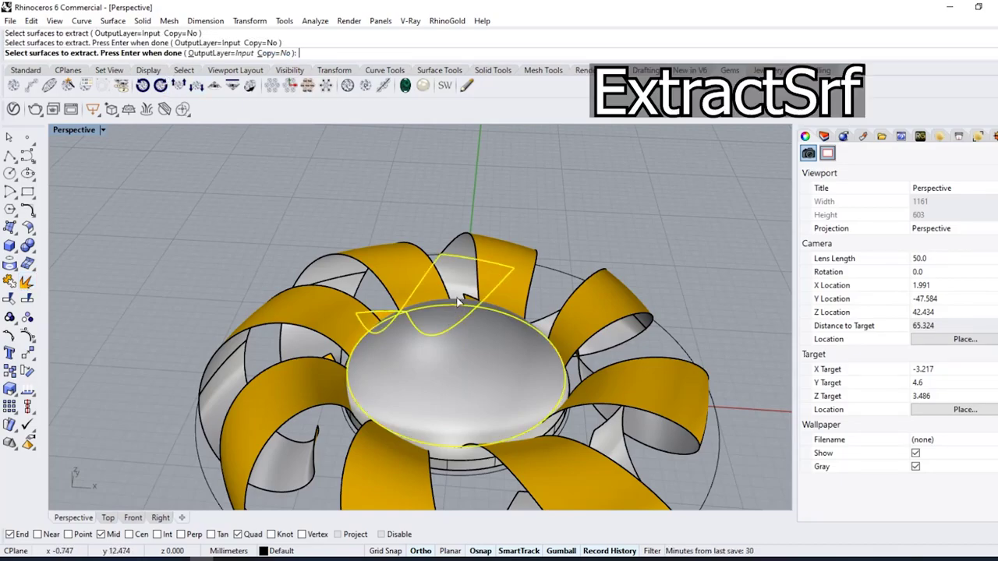
key("Return")
key("Delete")
Join the recessed dome polysurface with the surrounding rim polysurface
right_click_drag(437, 370, 496, 421)
left_click(447, 340)
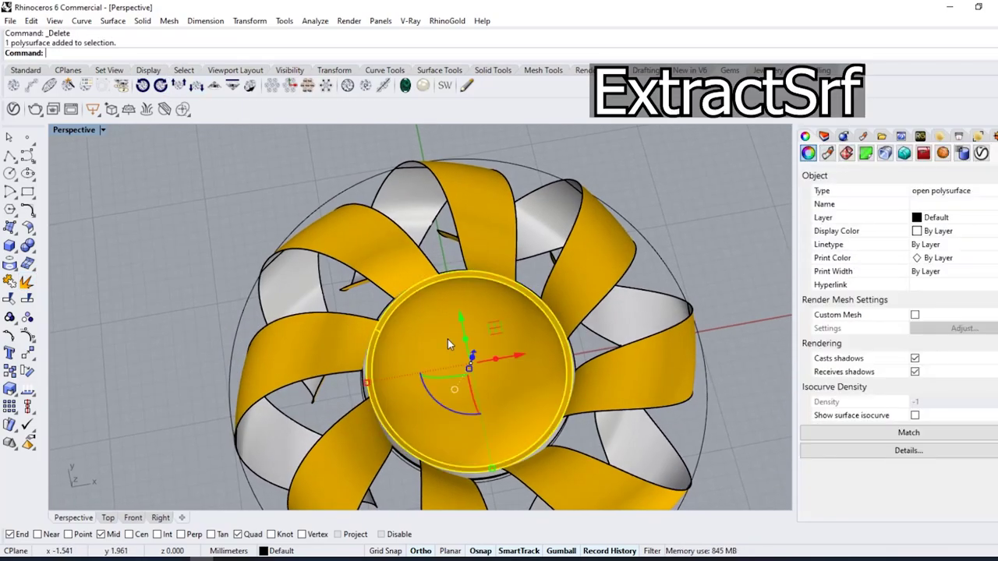
left_click(369, 353, "shift")
left_click(10, 282)
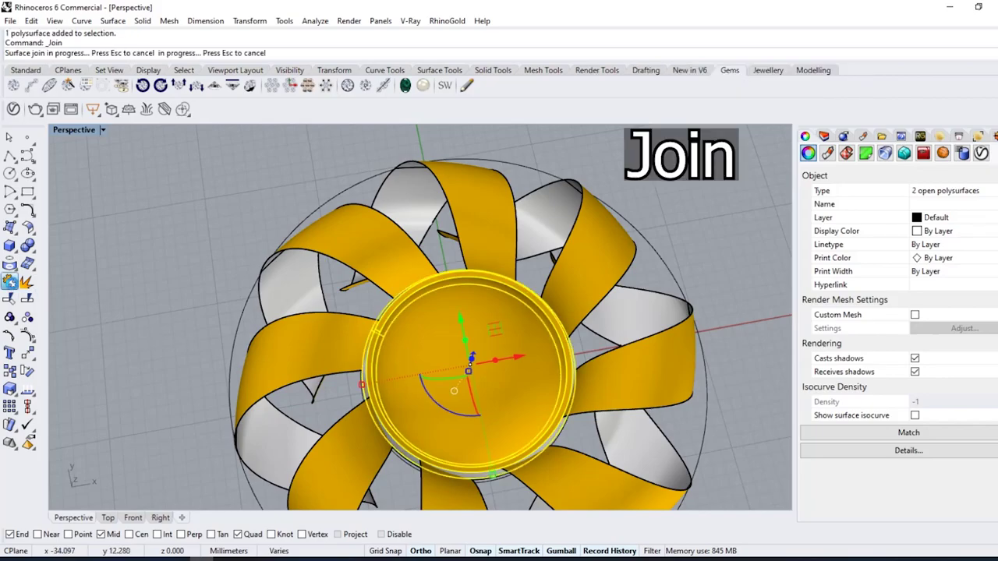
left_click(177, 342)
right_click_drag(271, 389, 659, 396)
scroll(520, 415, "down", 8)
right_click_drag(460, 393, 472, 414)
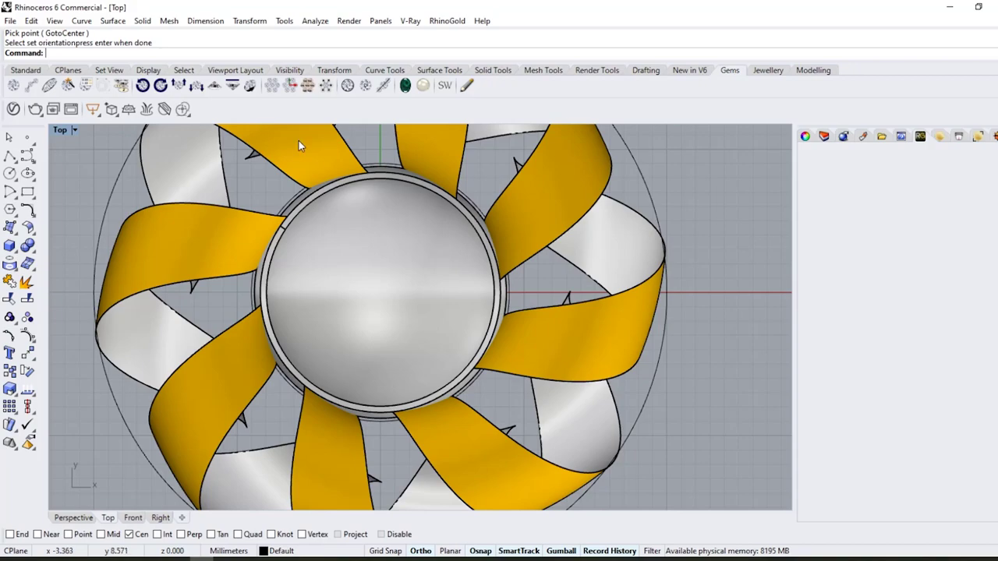
Place one 1.50 mm gem at the dome's centre with PaveAutomatic, using a gem spacing of 0.20
left_click(250, 85)
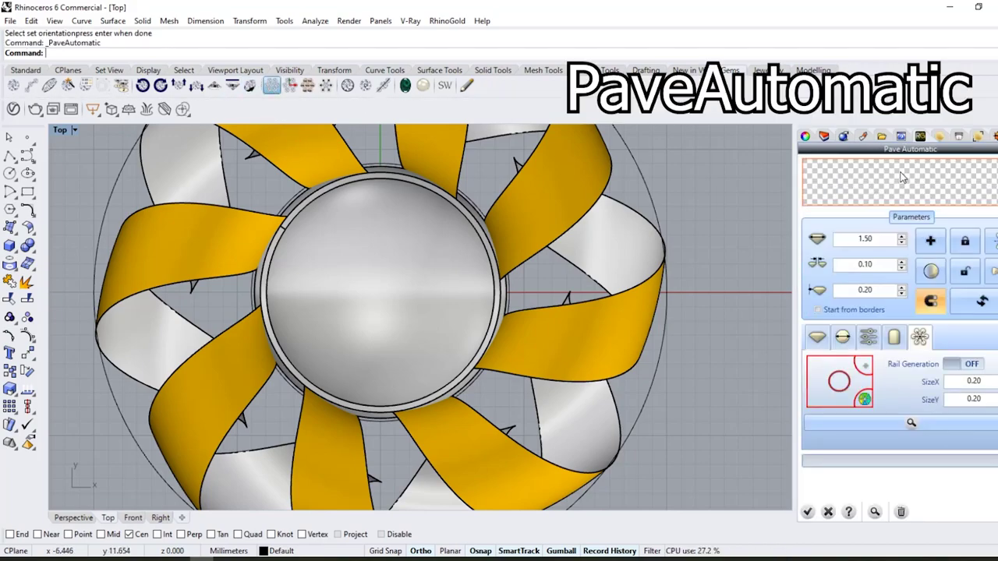
left_click(283, 272)
key("Return")
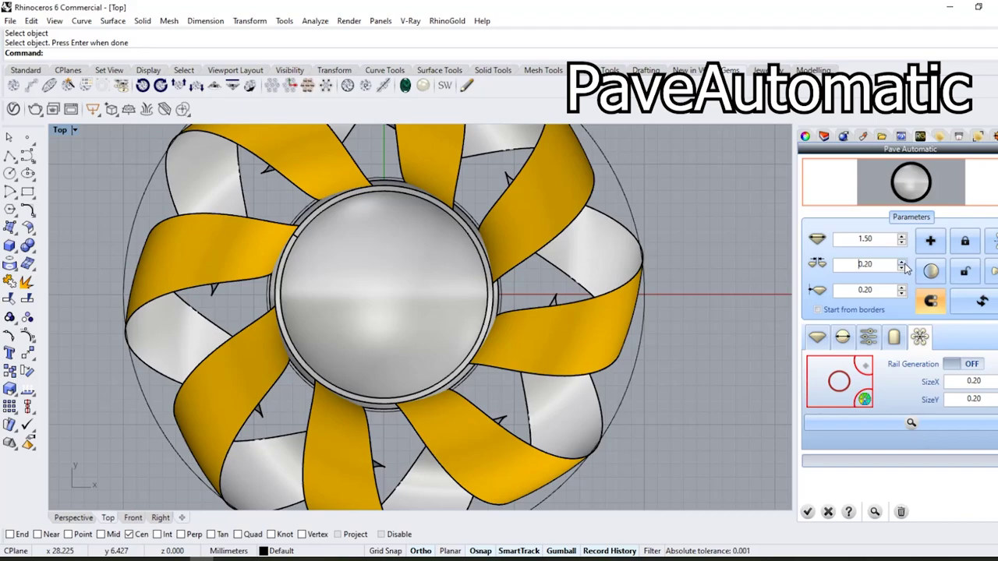
left_click(929, 241)
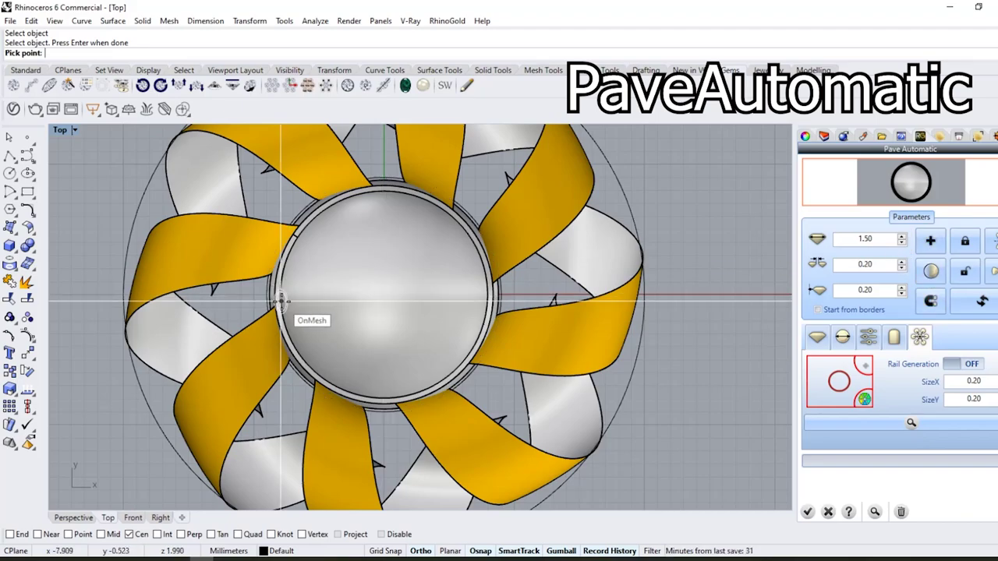
left_click(386, 295)
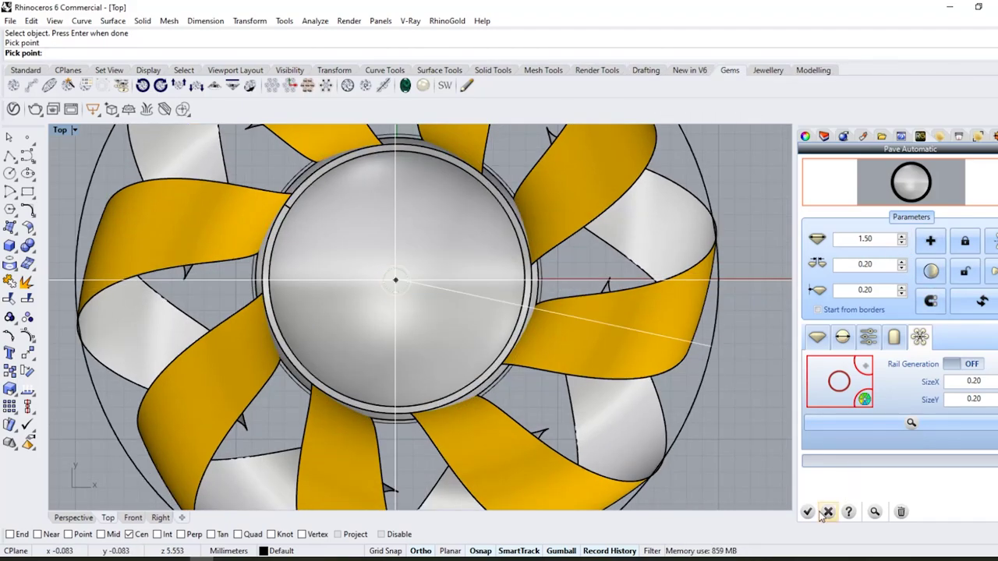
left_click(805, 514)
Move the central gem to Layer 05 and extract its outline curve with ExtractGemCurve
right_click(844, 241)
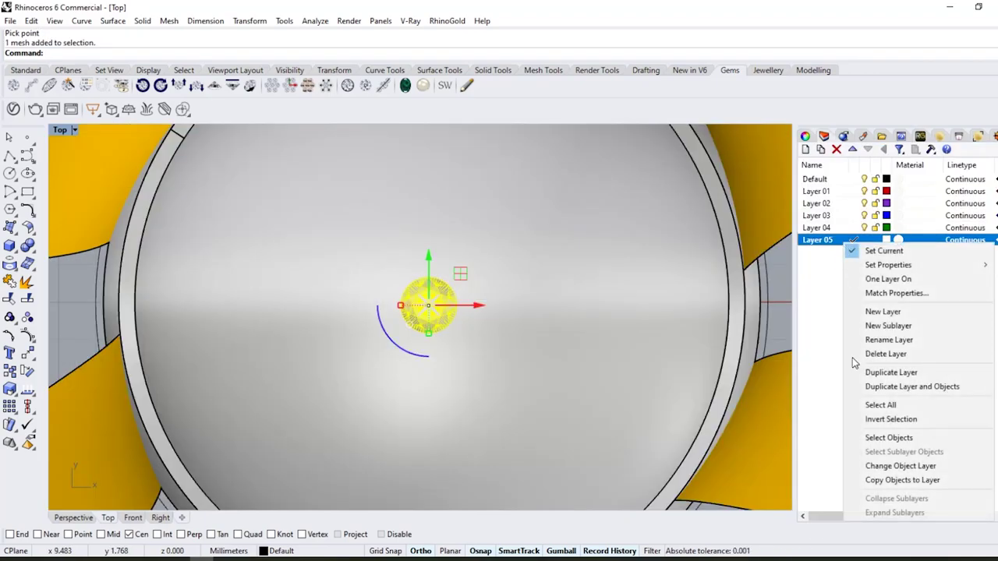
left_click(882, 465)
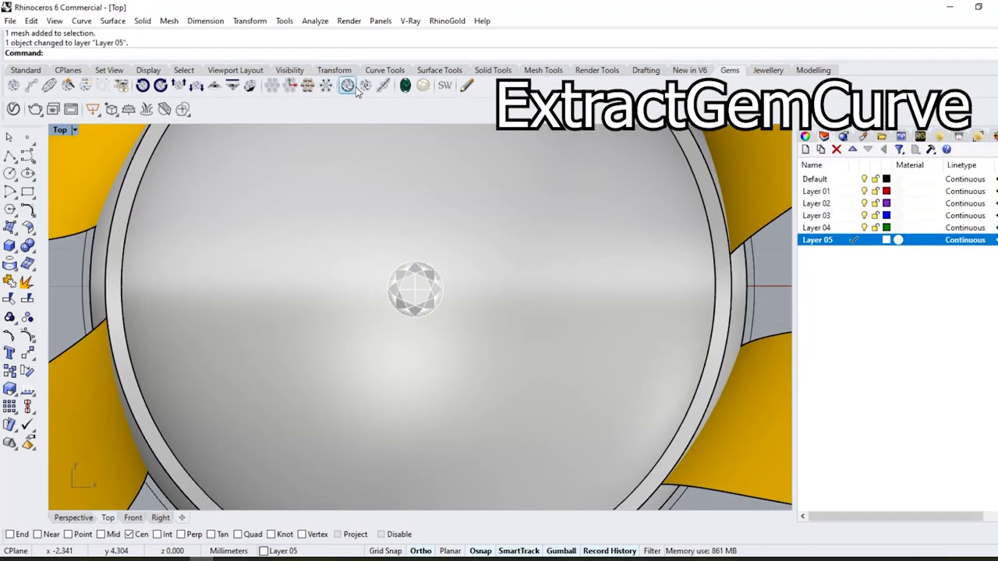
left_click(347, 86)
left_click(439, 304)
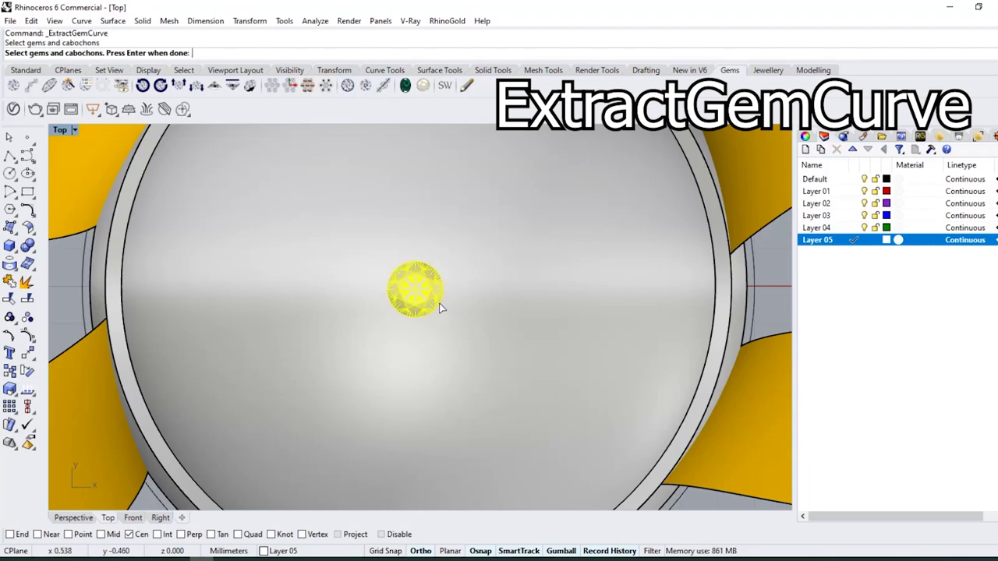
key("Return")
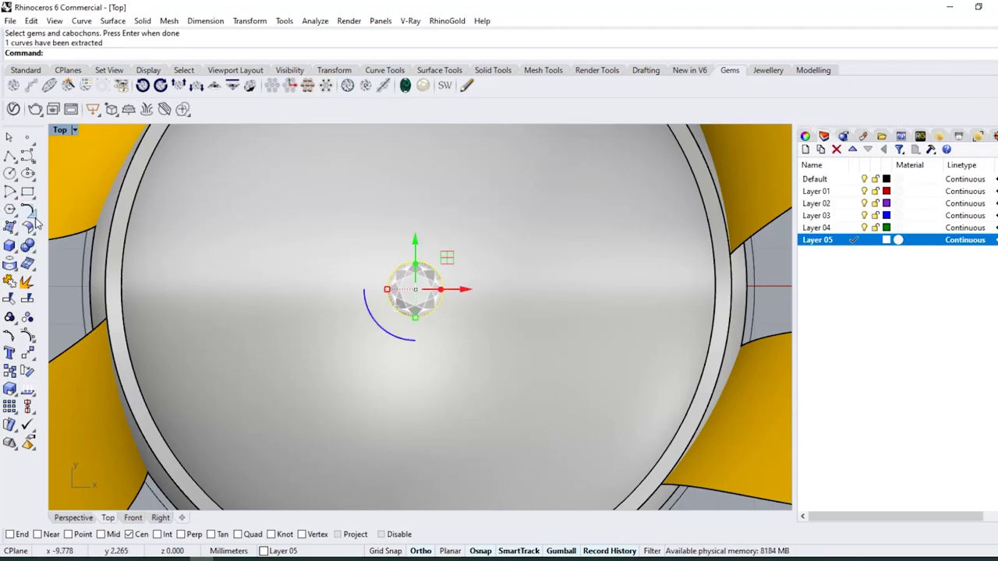
Offset the gem's outline curve 0.2 mm outward on the recessed dome surface with OffsetCrvOnSrf
left_click(31, 214)
left_click(82, 234)
left_click(331, 232)
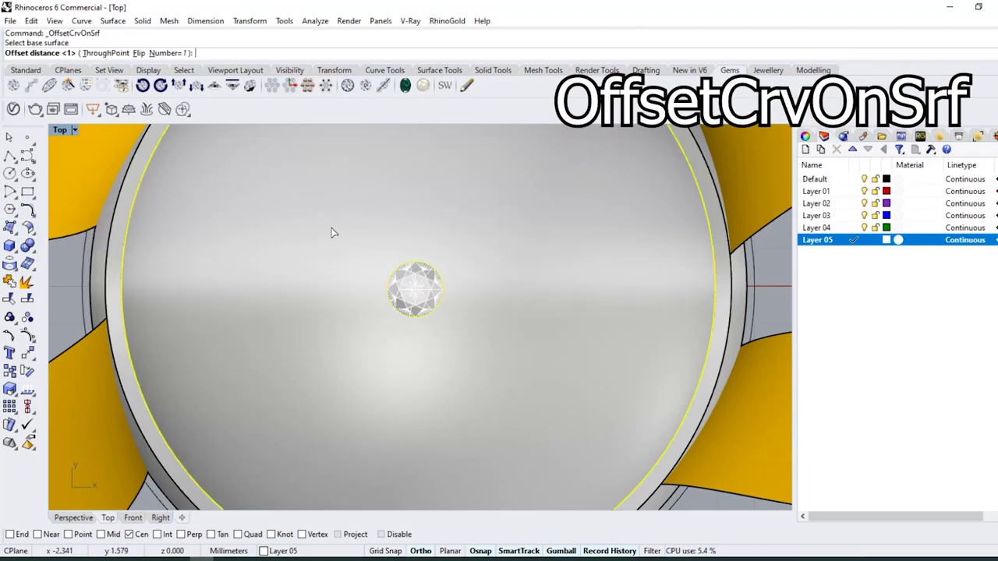
left_click(138, 53)
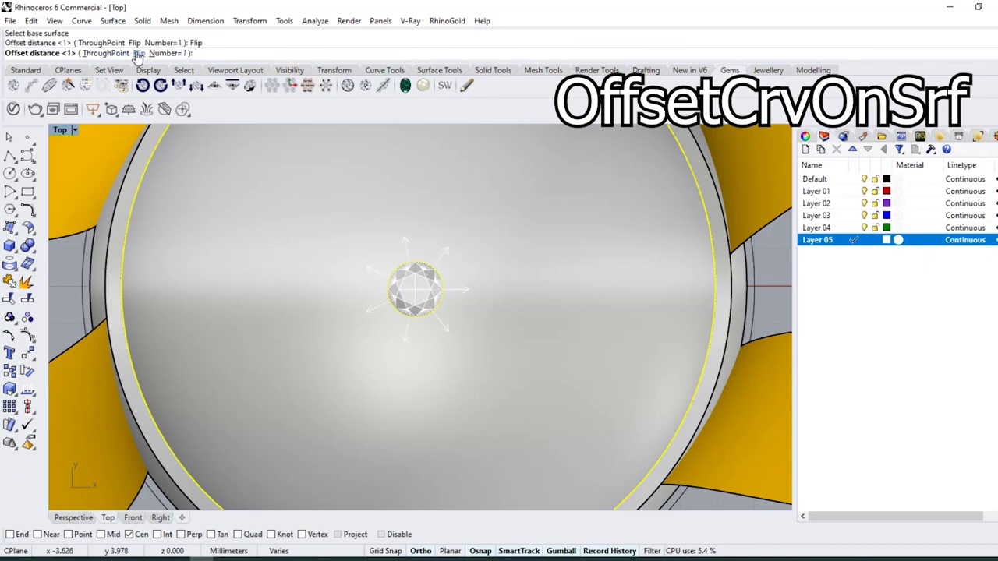
key("Return")
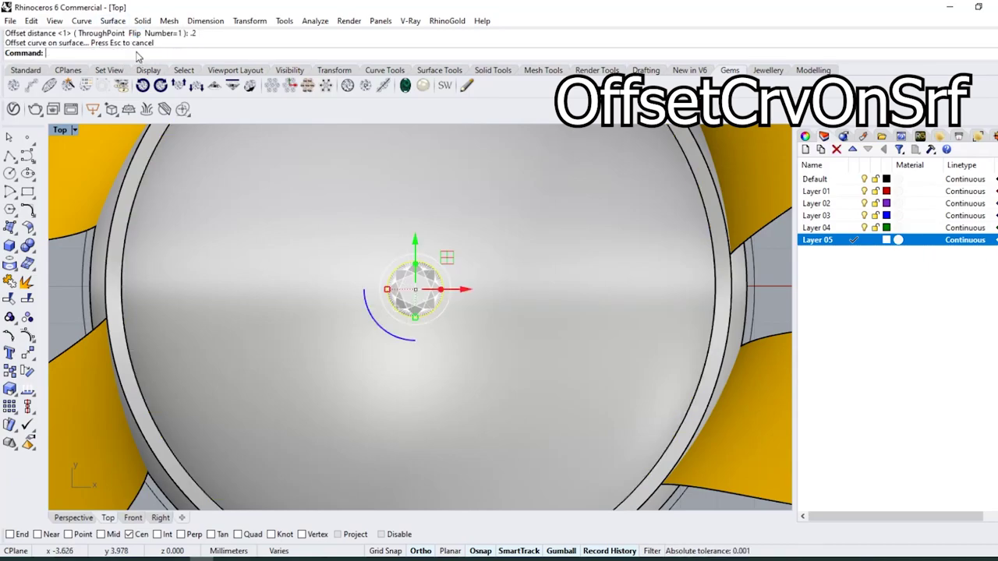
Offset the 0.2 mm curve around the gem a further 0.6 mm outward on the dome surface
key("Escape")
right_click(402, 248)
left_click(425, 256)
left_click(374, 225)
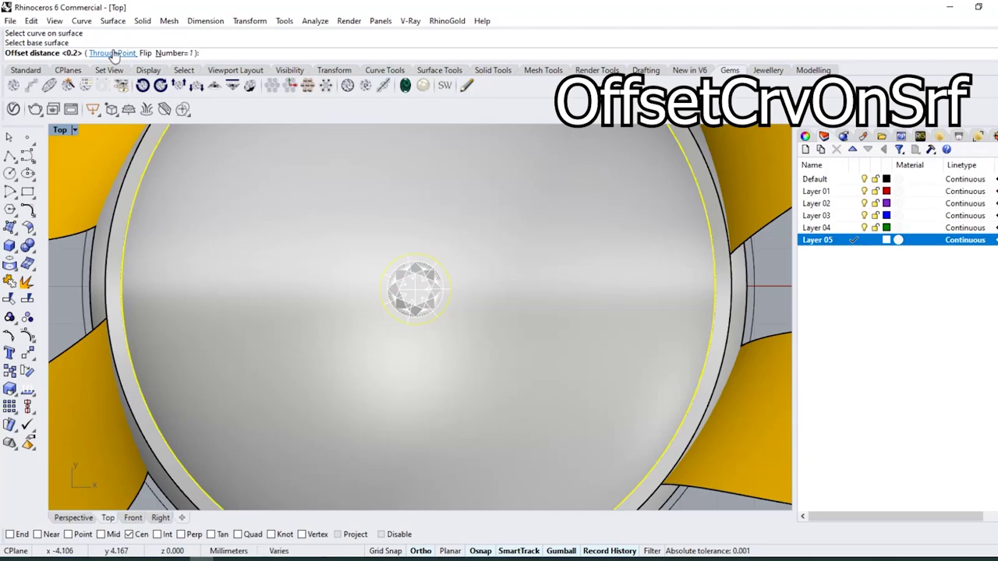
left_click(144, 53)
type(".6")
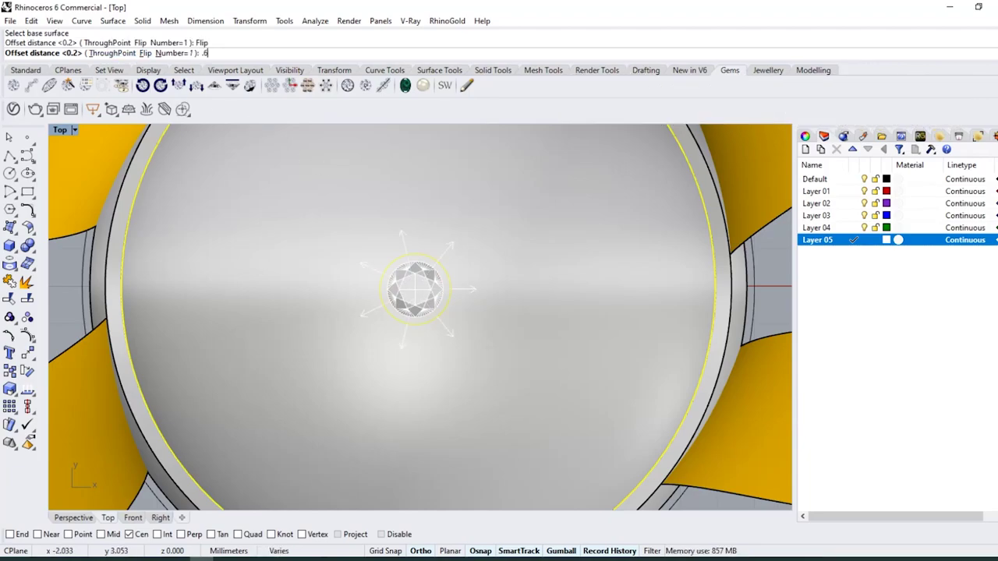
key("Return")
Fill the dome surface with concentric rings by offsetting the outermost curve outward with the number of offsets set to 20
key("Return")
left_click(462, 249)
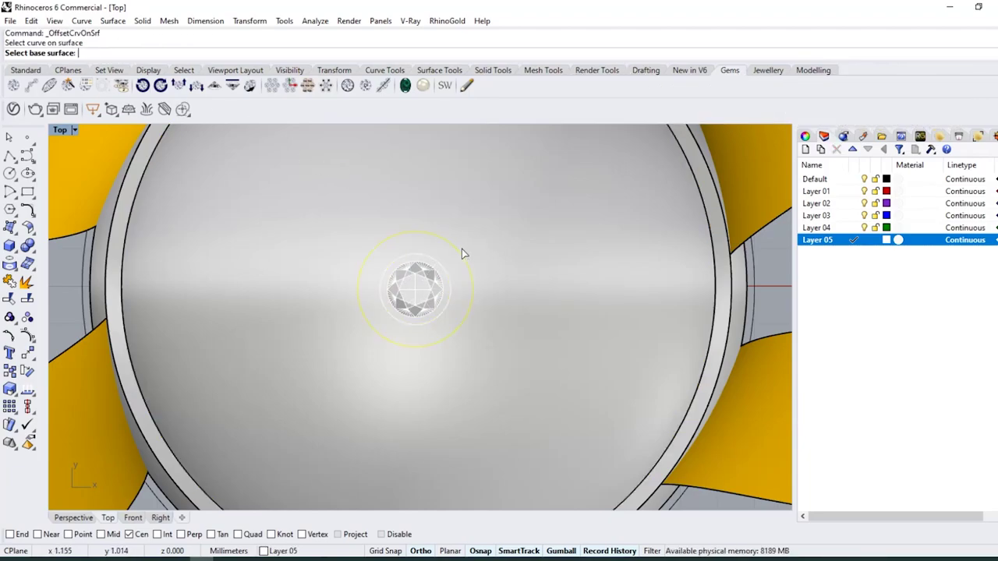
left_click(469, 244)
left_click(145, 53)
left_click(170, 53)
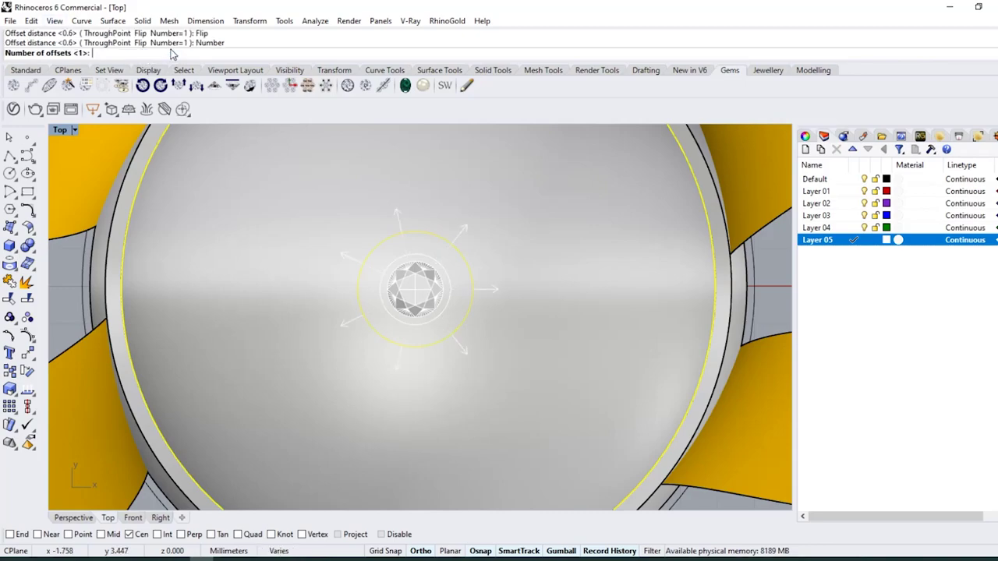
type("20")
key("Return")
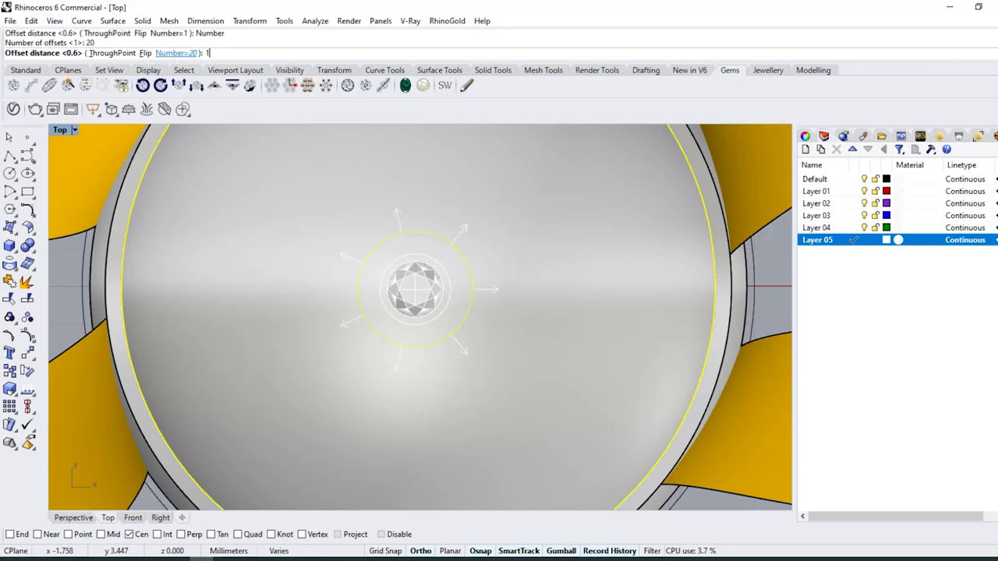
key("Return")
Set up GemsByCurve on the ring nearest the central gem with six 1.20 mm brilliant diamonds
scroll(405, 306, "down", 4)
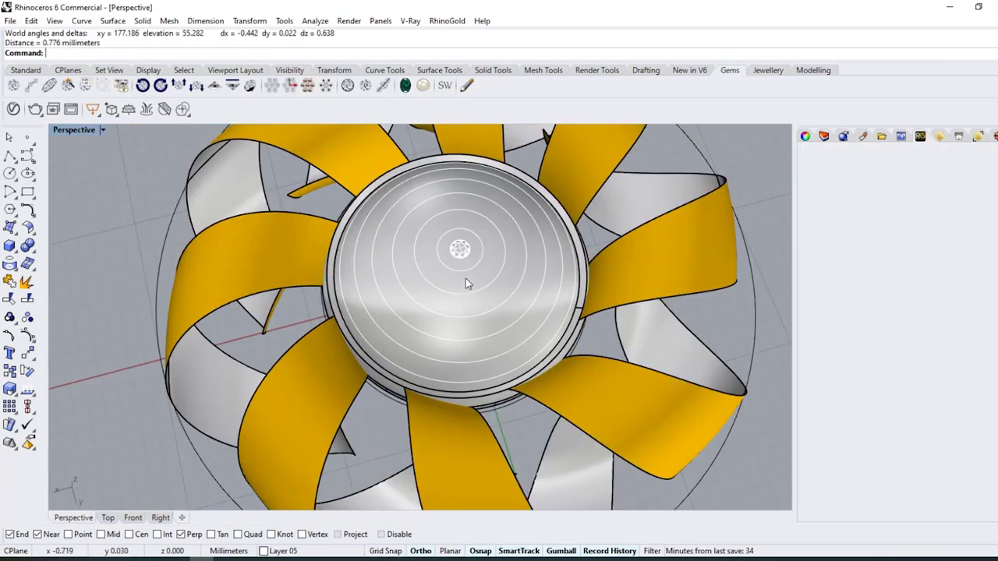
scroll(466, 273, "up", 3)
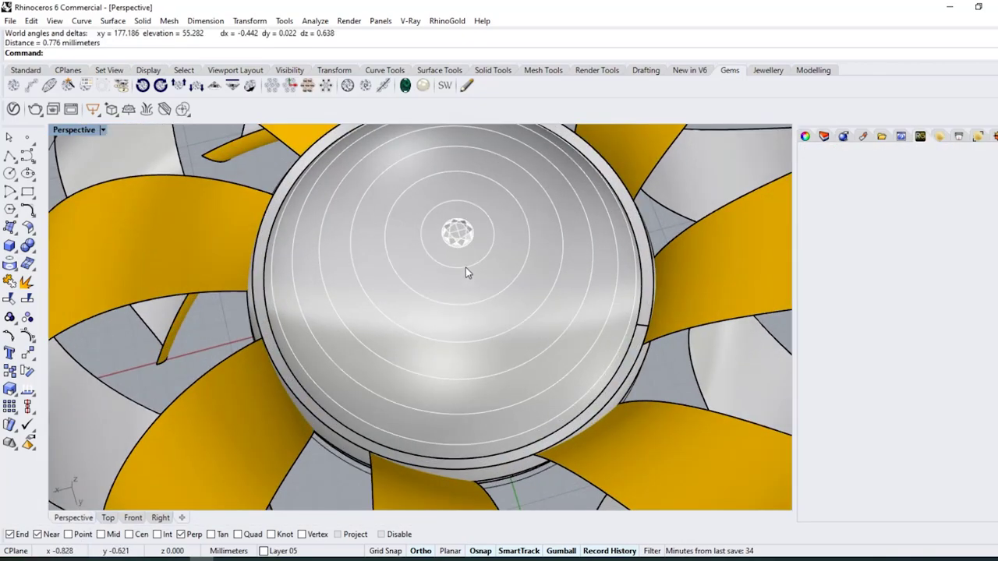
left_click(466, 268)
left_click(121, 85)
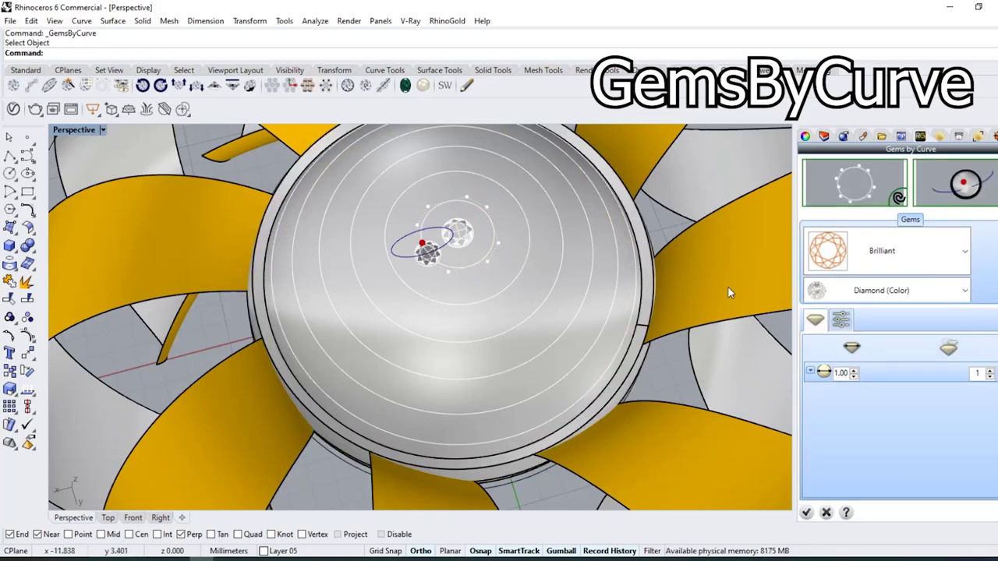
double_click(854, 370)
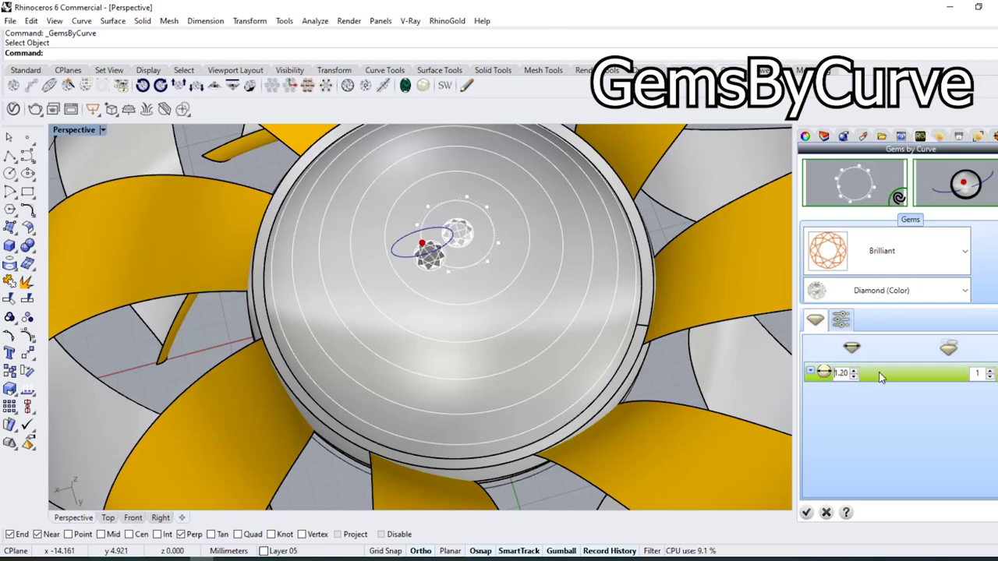
left_click(991, 372)
left_click(992, 372)
left_click(991, 372)
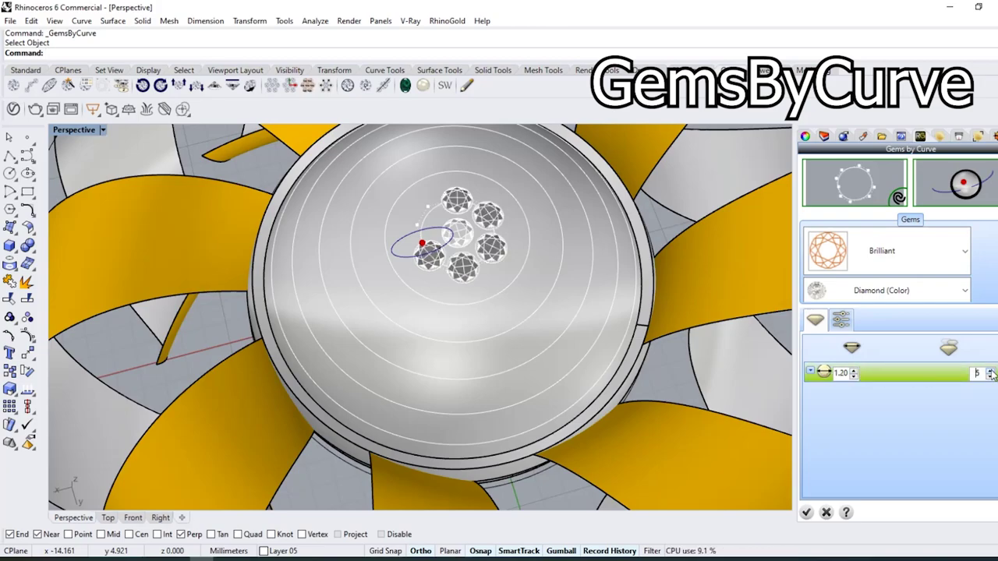
Distribute the six gems evenly around the innermost ring and create them
right_click_drag(473, 363, 465, 417)
scroll(518, 266, "up", 5)
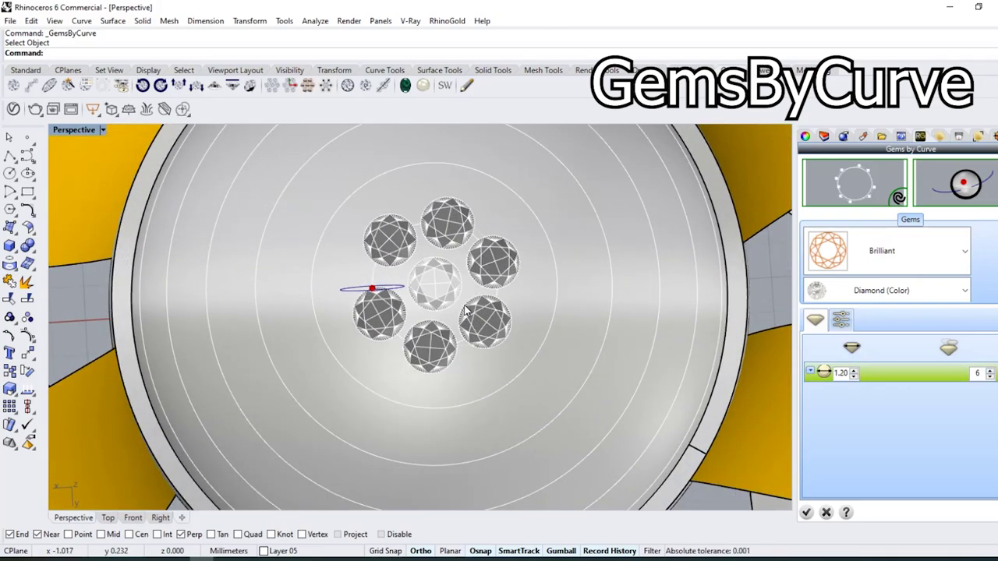
right_click_drag(465, 305, 466, 295)
left_click(815, 320)
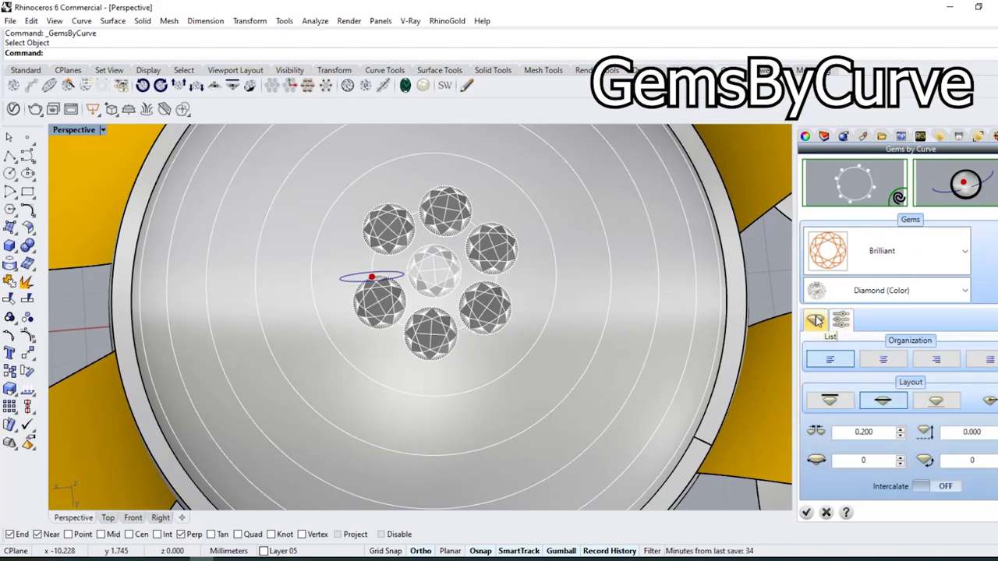
left_click(987, 366)
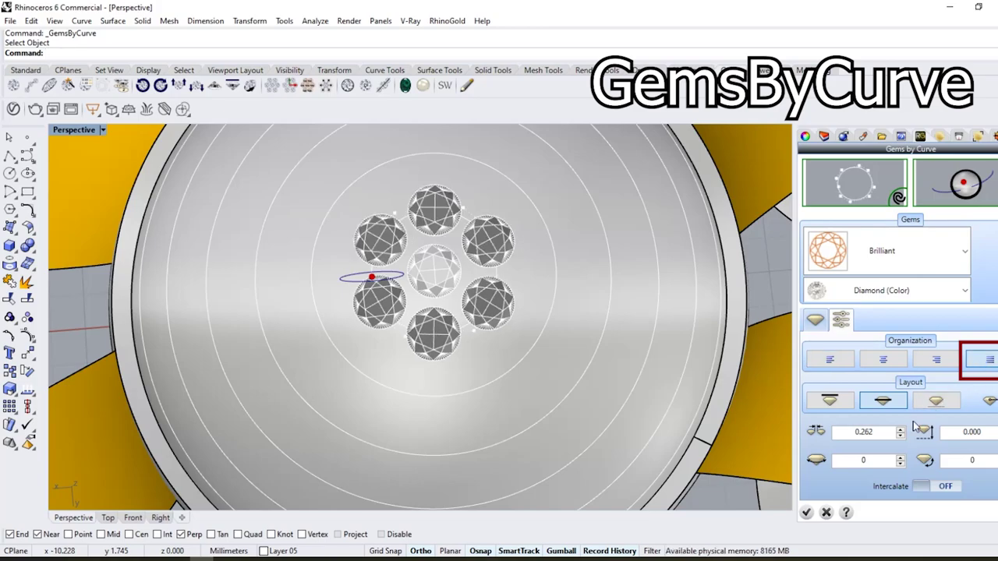
left_click(806, 518)
right_click_drag(432, 321, 430, 350)
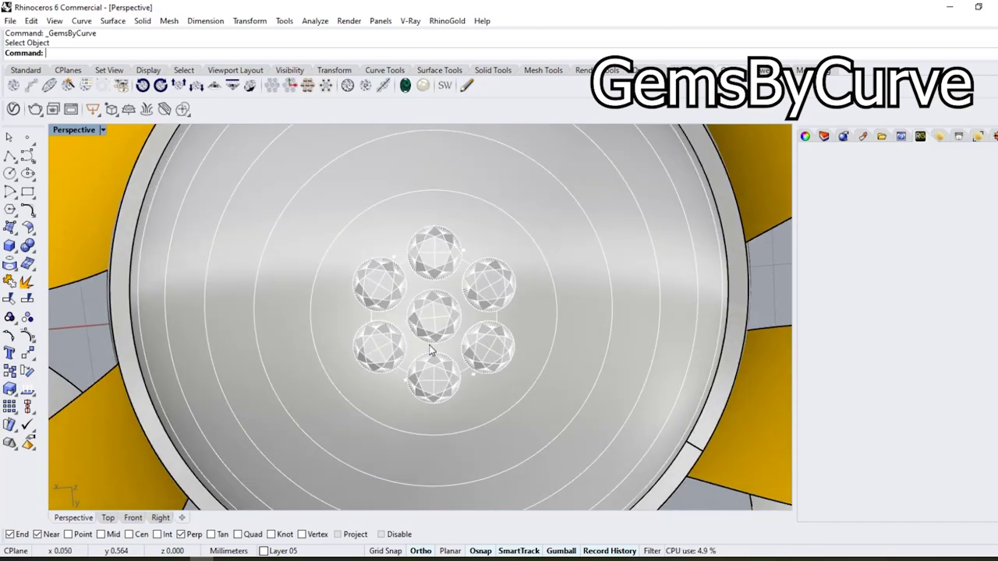
Place twelve 1.20 mm brilliants with GemsByCurve on the second ring from the centre, distributed evenly around the whole curve
left_click(469, 200)
key("Return")
left_click(855, 370)
left_click(990, 371)
left_click(990, 370)
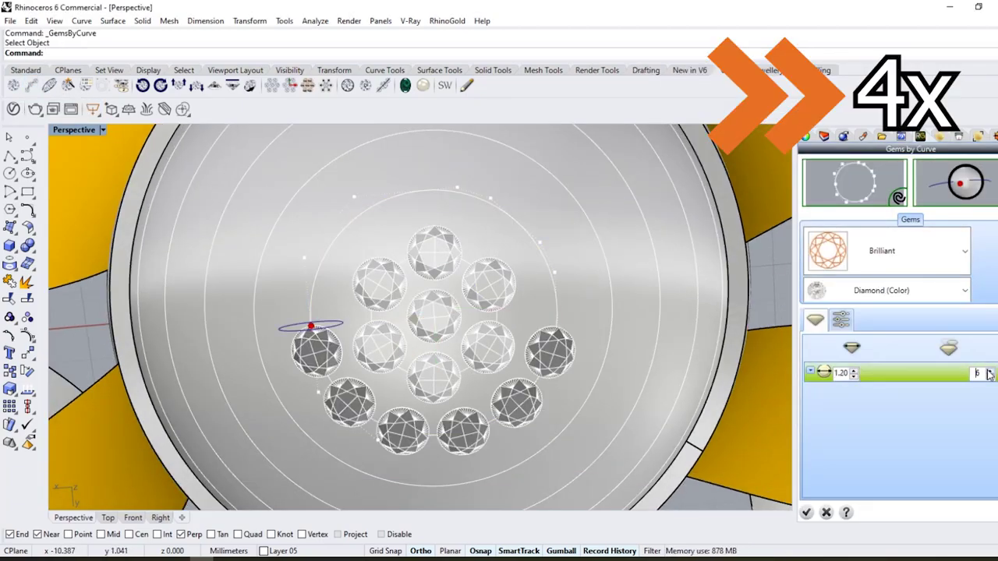
left_click(990, 370)
left_click(989, 371)
left_click(990, 377)
left_click(840, 321)
left_click(989, 359)
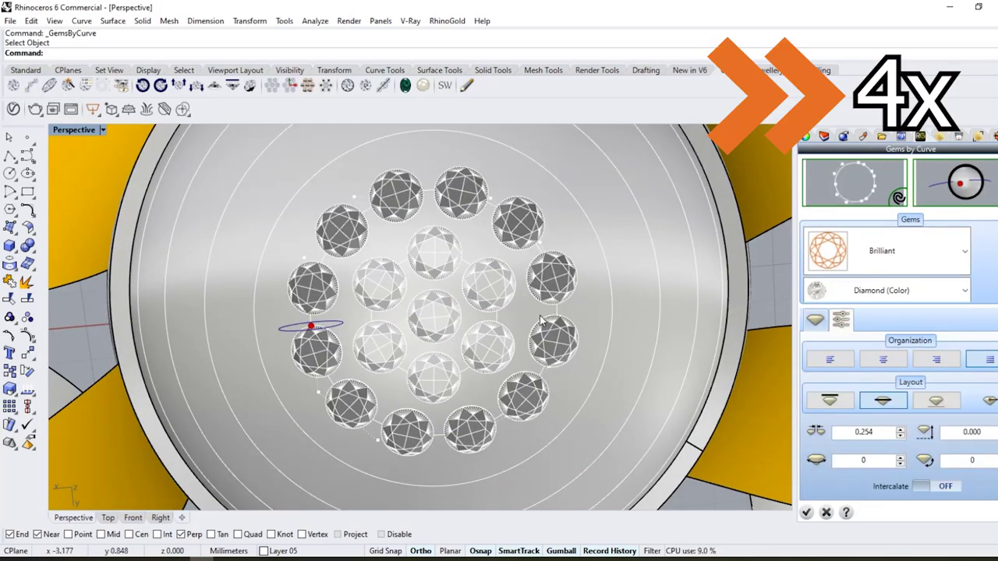
left_click(808, 514)
Set up GemsByCurve on the third ring from the centre with 1.20 mm brilliants and enough gems to encircle it
left_click(543, 184)
left_click(585, 207)
left_click(198, 86)
left_click(854, 370)
left_click(855, 370)
left_click(990, 371)
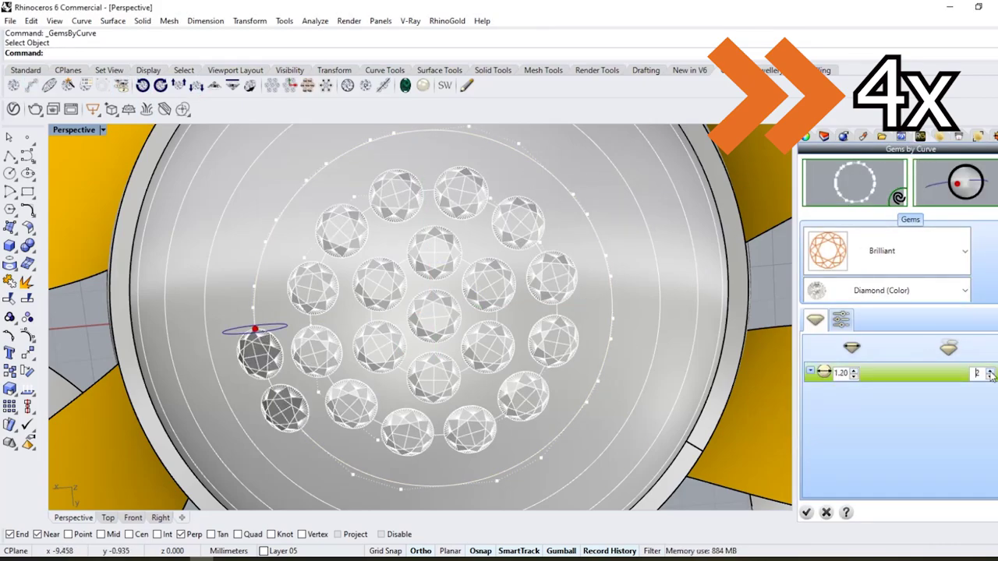
left_click(990, 372)
left_click(990, 372)
left_click(991, 372)
left_click(990, 372)
left_click(991, 372)
Set the third ring's gem spacing to 0.18, justify the gems evenly along the curve and create them
left_click(841, 321)
double_click(875, 431)
type(".18")
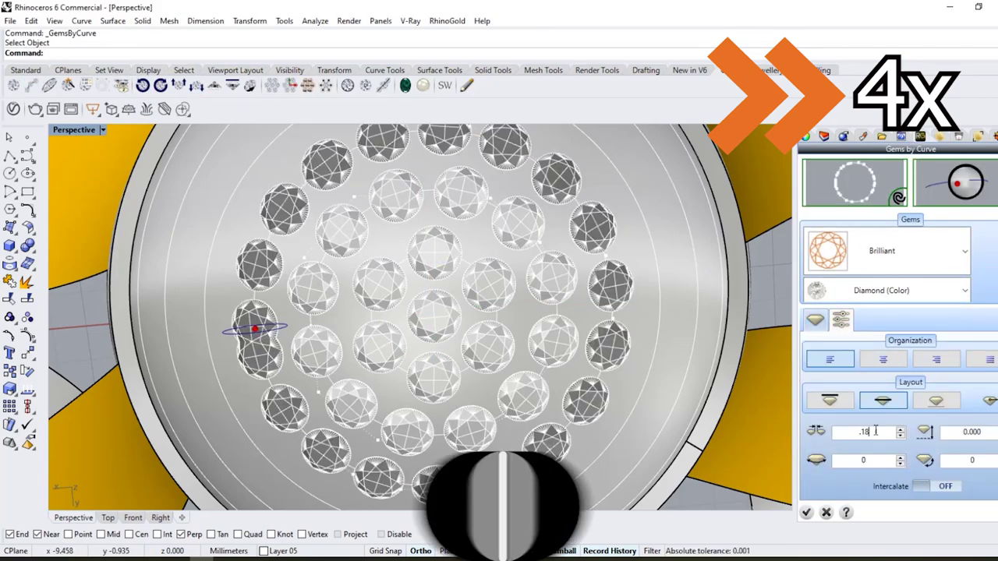
key("Return")
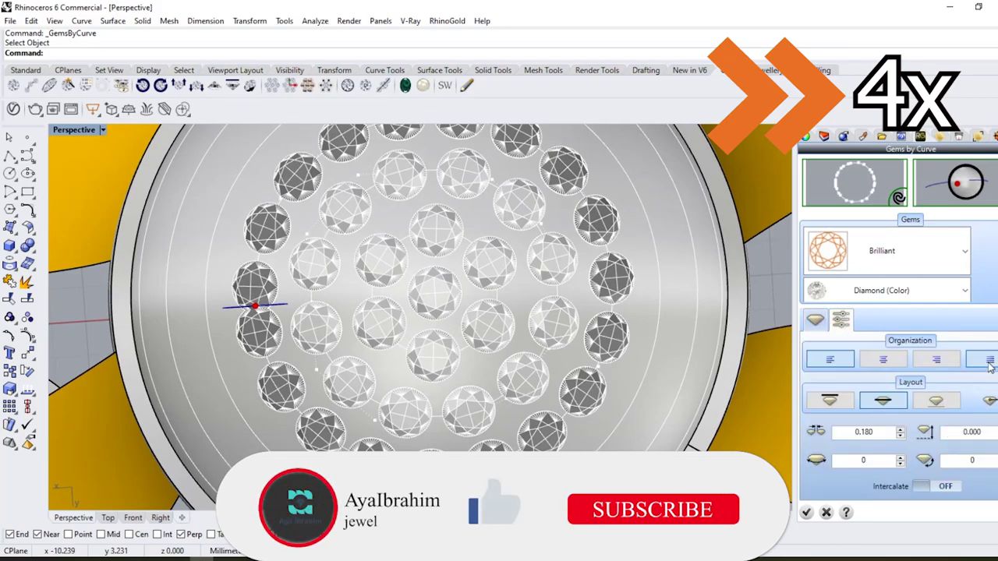
left_click(989, 367)
left_click(807, 512)
Set up GemsByCurve on the fourth ring from the centre with 1.20 mm brilliants justified evenly around the curve
scroll(646, 381, "down", 2)
scroll(351, 237, "down", 2)
left_click(355, 241)
left_click(49, 85)
left_click(367, 204)
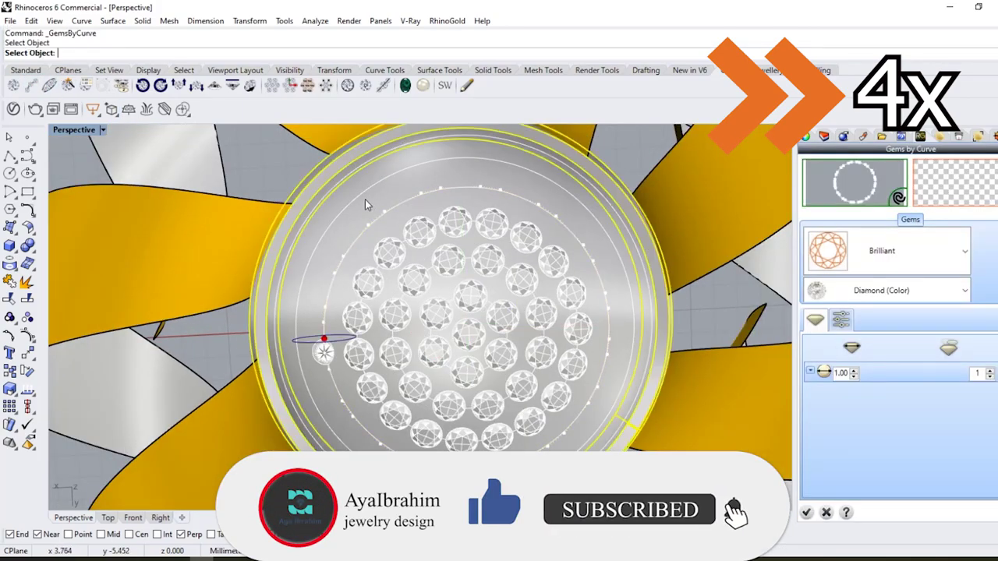
left_click(854, 371)
left_click(854, 370)
key("Return")
left_click(840, 320)
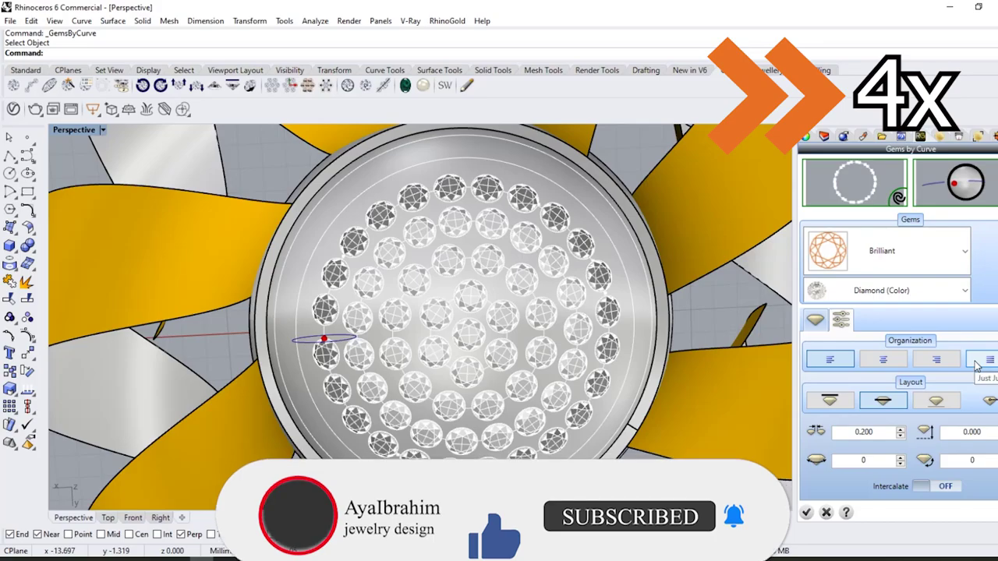
left_click(989, 364)
Set the number of gems on the fourth ring to 24 and create them
left_click(814, 322)
left_click(990, 377)
left_click(990, 378)
left_click(991, 377)
left_click(990, 377)
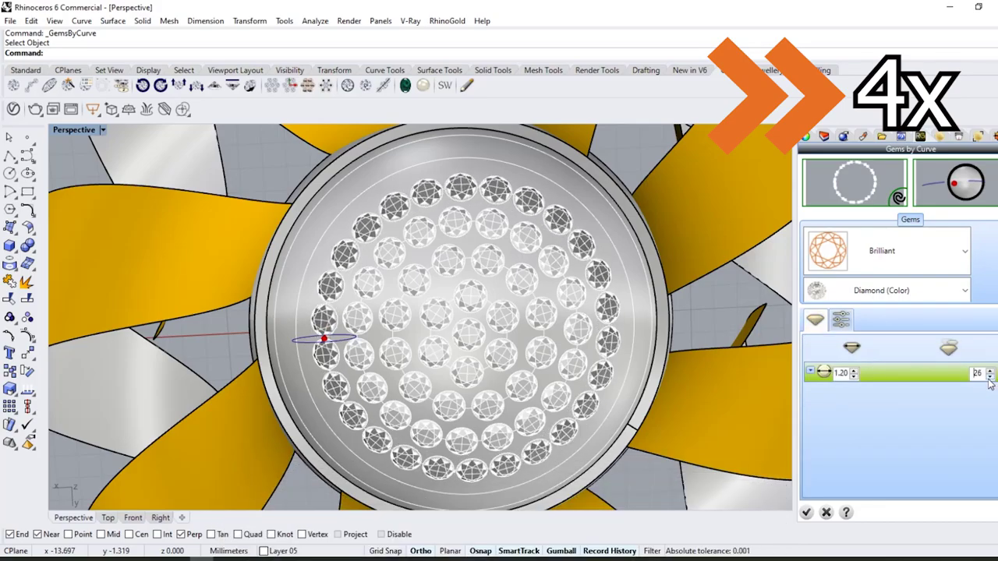
left_click(990, 377)
left_click(990, 378)
scroll(407, 191, "up", 12)
scroll(410, 218, "down", 15)
scroll(468, 296, "down", 6)
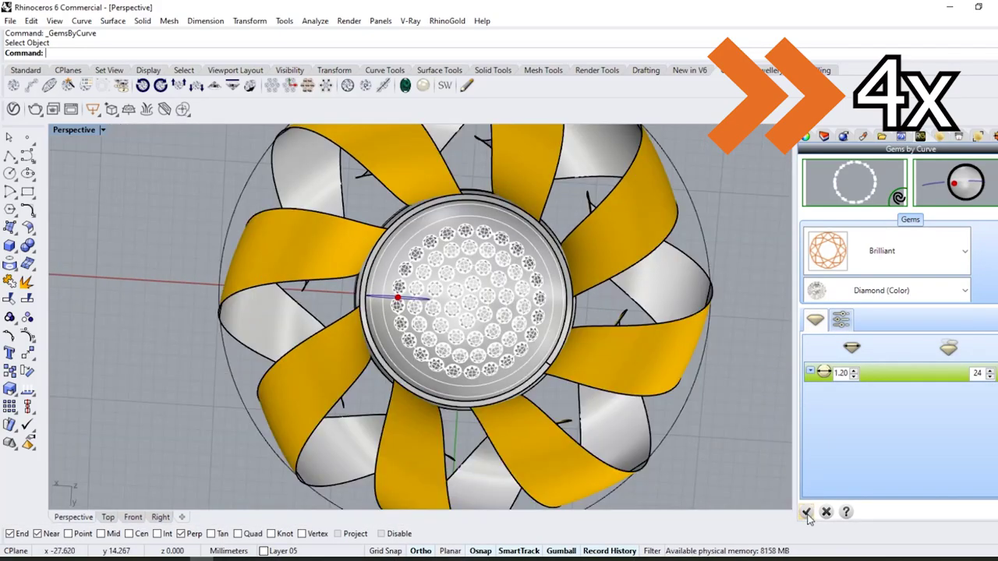
left_click(806, 513)
Set up GemsByCurve on the fifth ring from the centre with a gem size of 1.20 mm
right_click_drag(437, 343, 437, 281)
scroll(436, 312, "up", 6)
left_click(415, 351)
key("Return")
left_click(420, 349)
right_click_drag(420, 350, 496, 286)
scroll(374, 335, "up", 6)
left_click(854, 369)
left_click(854, 369)
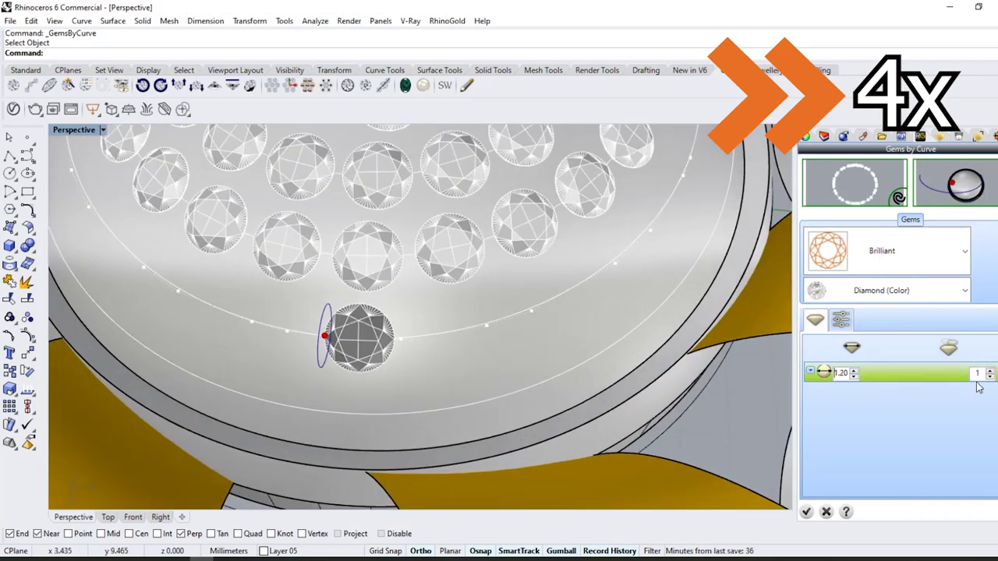
Set the fifth ring to 29 gems with a spacing of 0.122 and create them
left_click(989, 370)
left_click(989, 370)
double_click(979, 373)
left_click(990, 370)
left_click(991, 369)
left_click(991, 369)
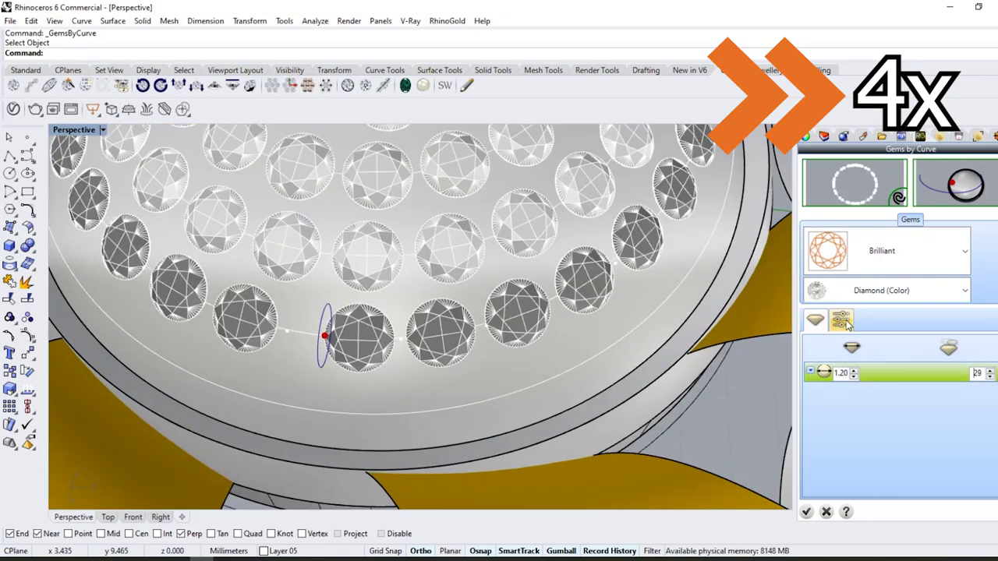
left_click(841, 320)
double_click(862, 434)
type("0.122")
left_click(806, 512)
Set up GemsByCurve on the outermost ring near the dome's rim with 1.20 mm brilliants
scroll(499, 351, "down", 10)
scroll(497, 351, "up", 4)
left_click(529, 328)
left_click(530, 328)
left_click(531, 331)
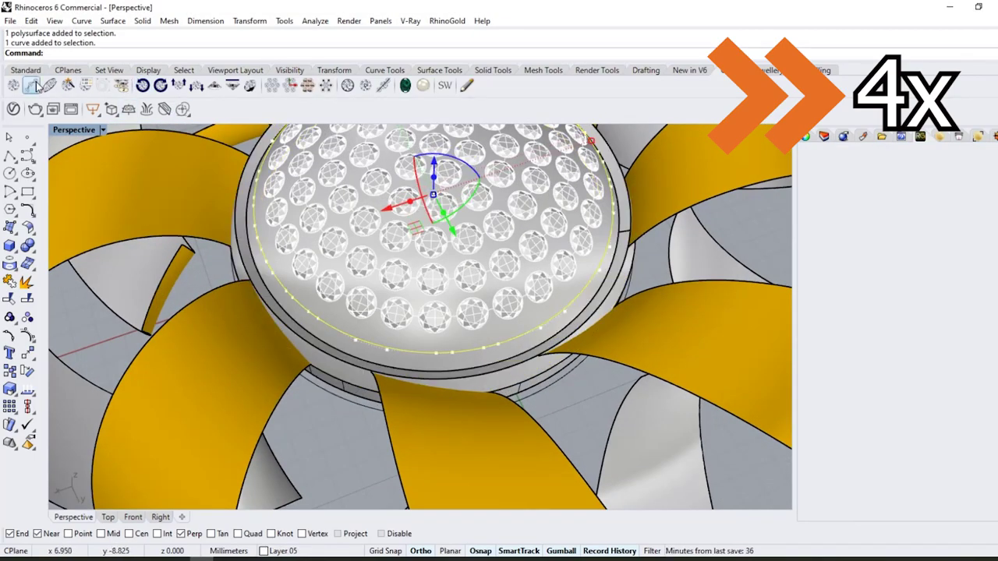
left_click(32, 85)
left_click(854, 369)
left_click(854, 369)
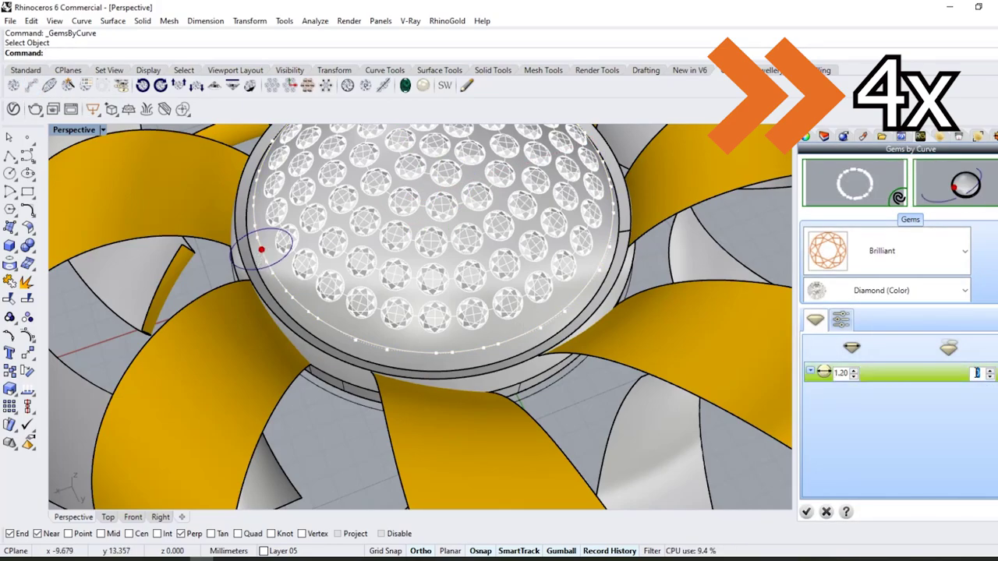
Undo the accidental drag of the dome body and raise the number of gems along the outermost ring
right_click_drag(374, 374, 538, 319)
left_click_drag(399, 378, 421, 366)
key("ctrl+z")
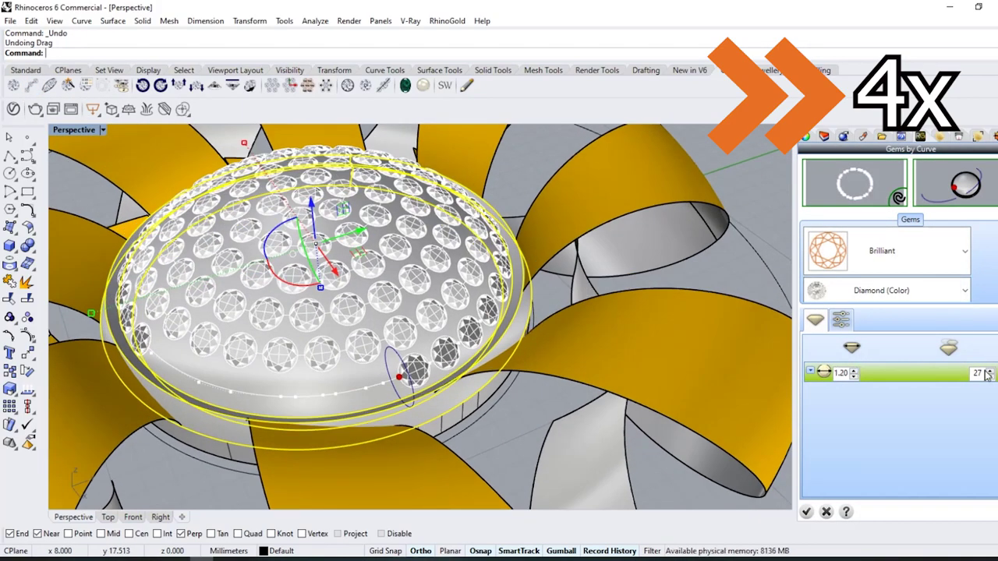
left_click(991, 372)
left_click(991, 372)
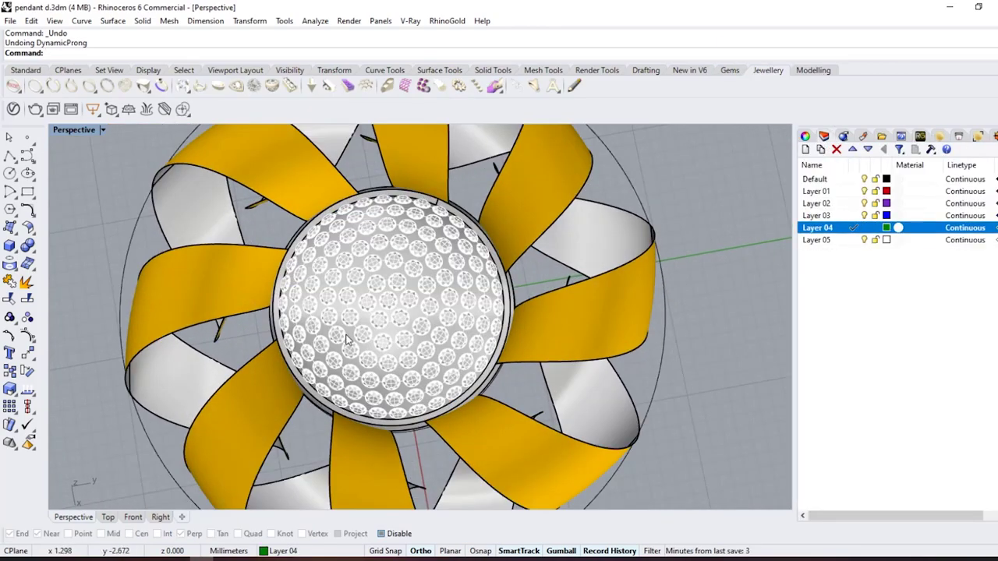
Start DynamicProng on the dome surface with 0.58 mm prongs and set the last prong parameter to 0.20
left_click(202, 118)
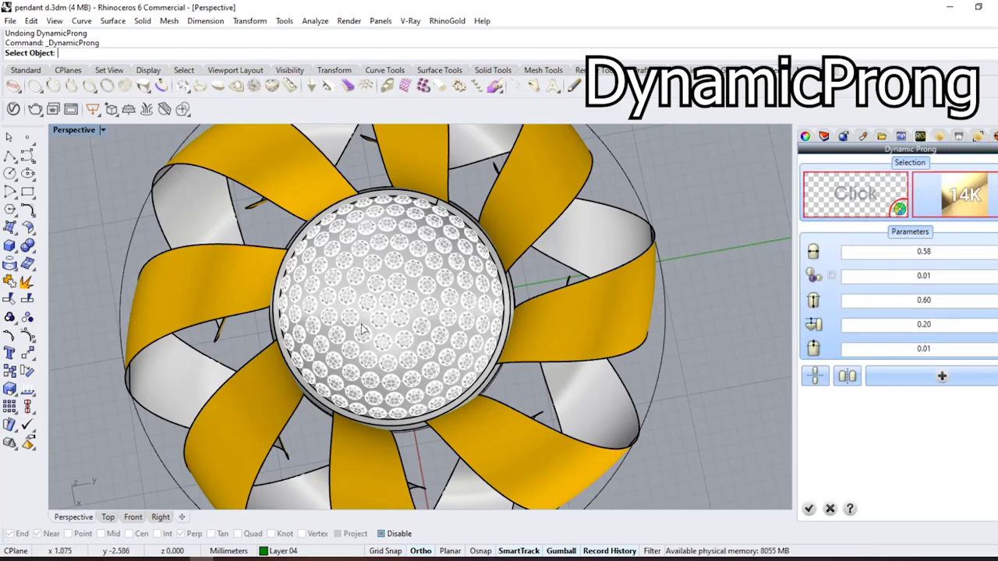
scroll(374, 316, "up", 5)
scroll(417, 291, "up", 8)
left_click(414, 290)
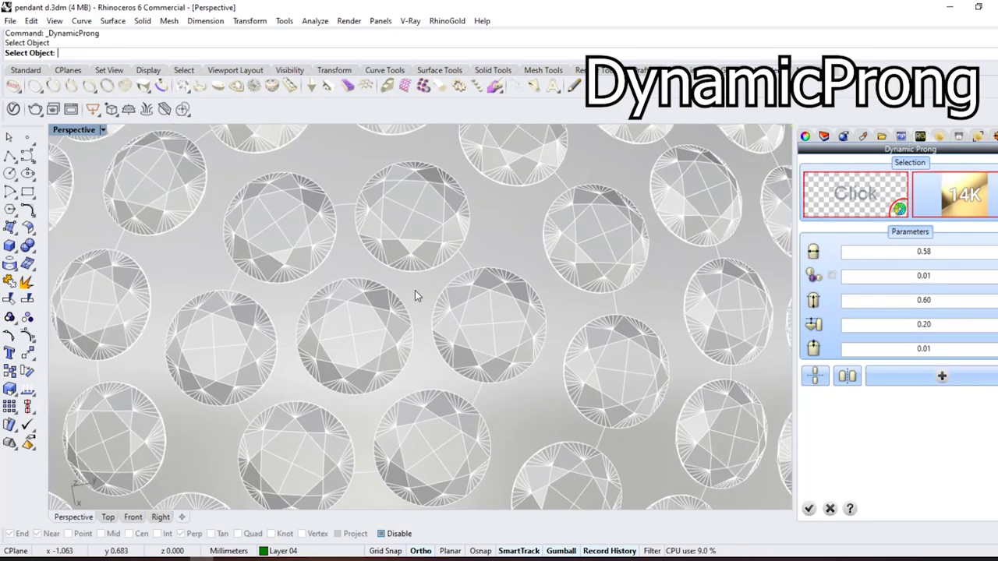
double_click(931, 350)
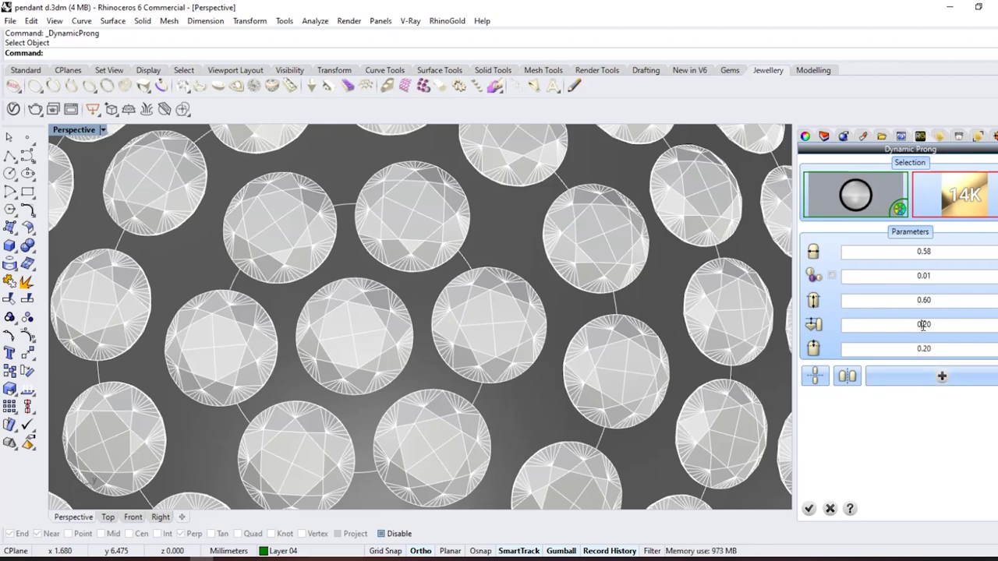
Place prongs on the dome surface in the gaps between the central gem and the innermost ring of six
left_click(942, 377)
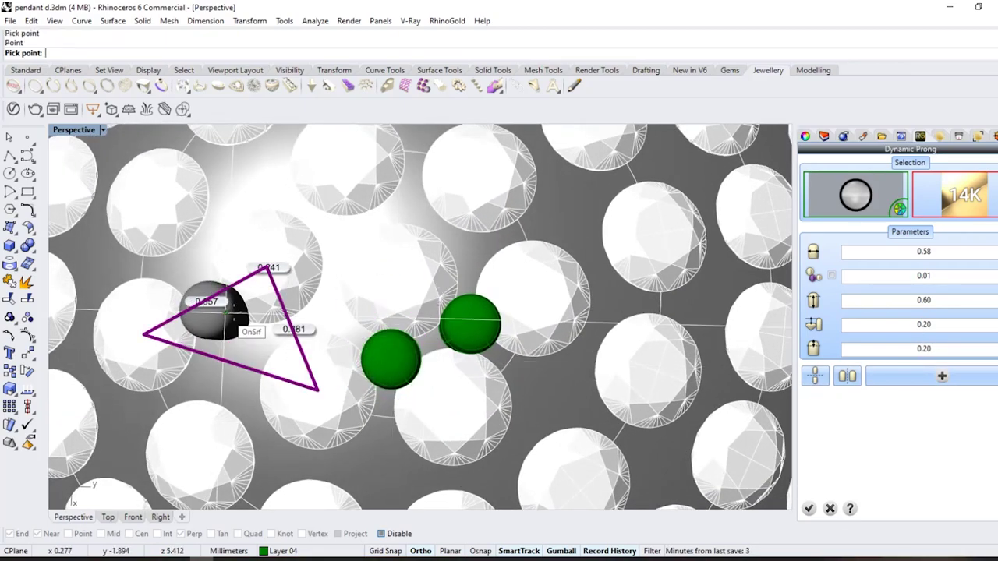
right_click_drag(226, 314, 390, 314)
left_click(376, 402)
right_click_drag(252, 361, 423, 312)
right_click_drag(400, 364, 424, 316, "shift")
left_click(450, 399)
right_click_drag(249, 331, 363, 332)
left_click(415, 401)
right_click_drag(222, 343, 397, 351)
left_click(401, 407)
Place prongs in the outer gaps between neighbouring gems of the innermost ring, working around the dome
right_click_drag(405, 390, 429, 273, "shift")
left_click(410, 392)
right_click_drag(281, 359, 397, 359)
left_click(434, 430)
right_click_drag(312, 374, 484, 374)
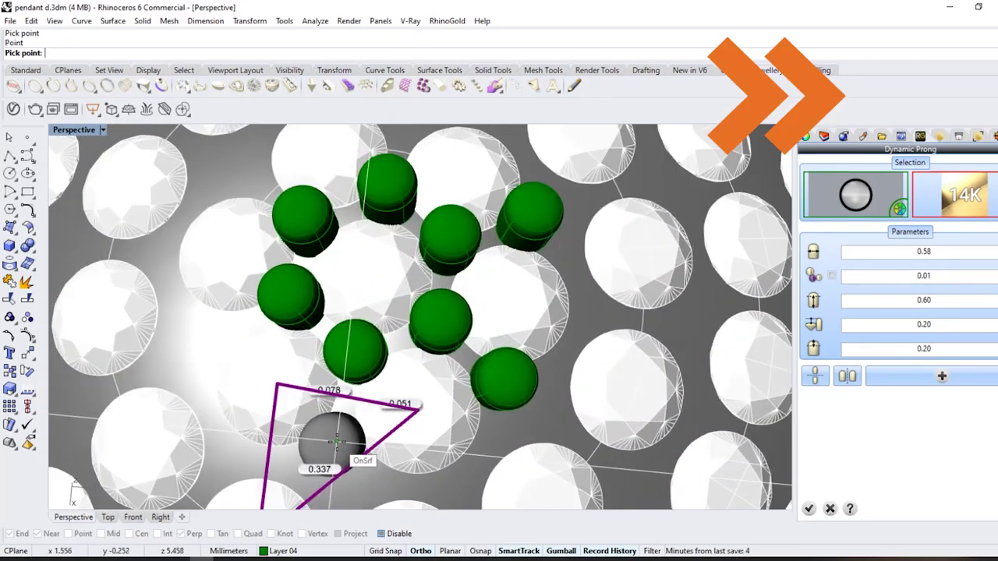
left_click(337, 443)
scroll(336, 436, "down", 6)
right_click_drag(289, 418, 390, 414)
scroll(386, 402, "up", 8)
left_click(395, 393)
scroll(394, 393, "down", 6)
right_click_drag(335, 390, 444, 390)
left_click(382, 368)
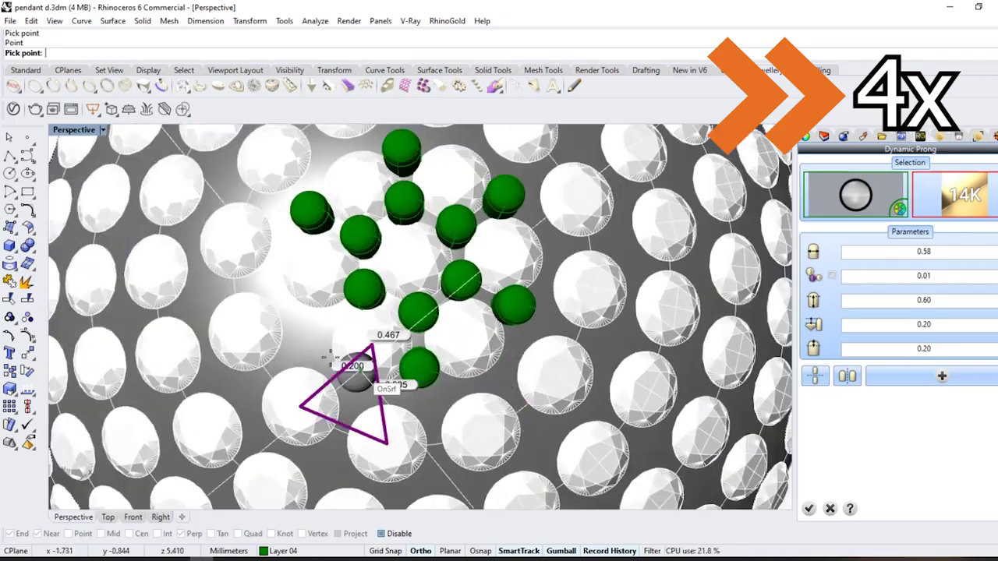
right_click_drag(331, 358, 425, 361)
scroll(405, 365, "up", 5)
left_click(362, 402)
Add prongs in the remaining gaps between the innermost and second gem rings
scroll(362, 406, "down", 10)
right_click_drag(335, 433, 388, 439)
scroll(387, 441, "up", 5)
left_click(368, 424)
scroll(379, 437, "up", 5)
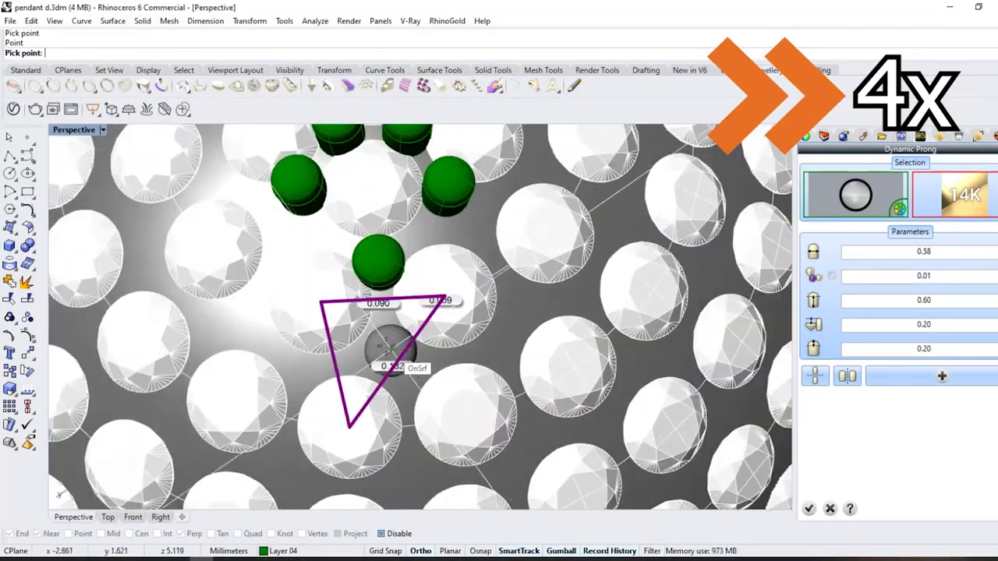
left_click(387, 347)
right_click_drag(250, 312, 362, 313)
left_click(284, 374)
scroll(308, 429, "down", 4)
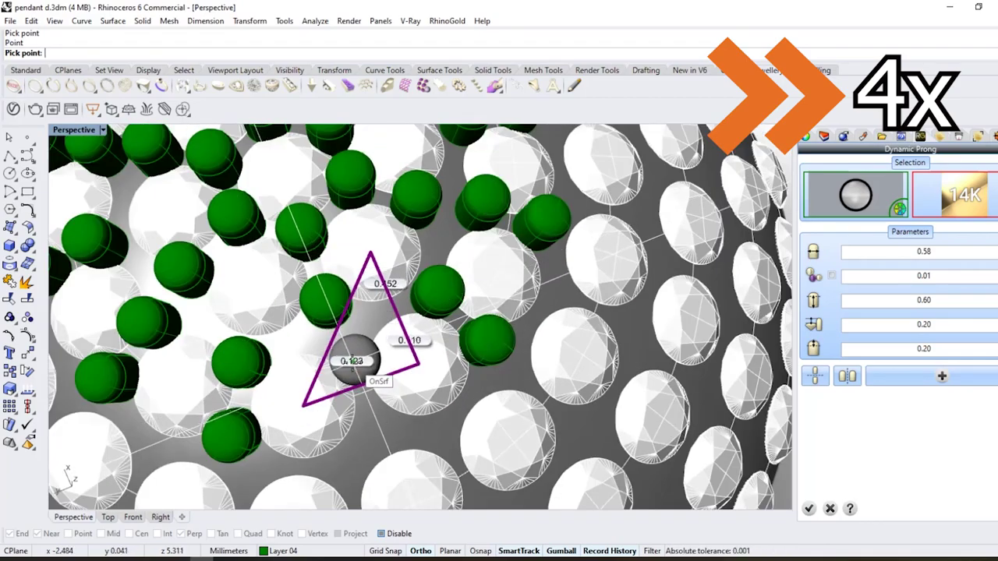
Continue placing prongs around the dome in the gaps between the second and third gem rings
scroll(407, 258, "up", 5)
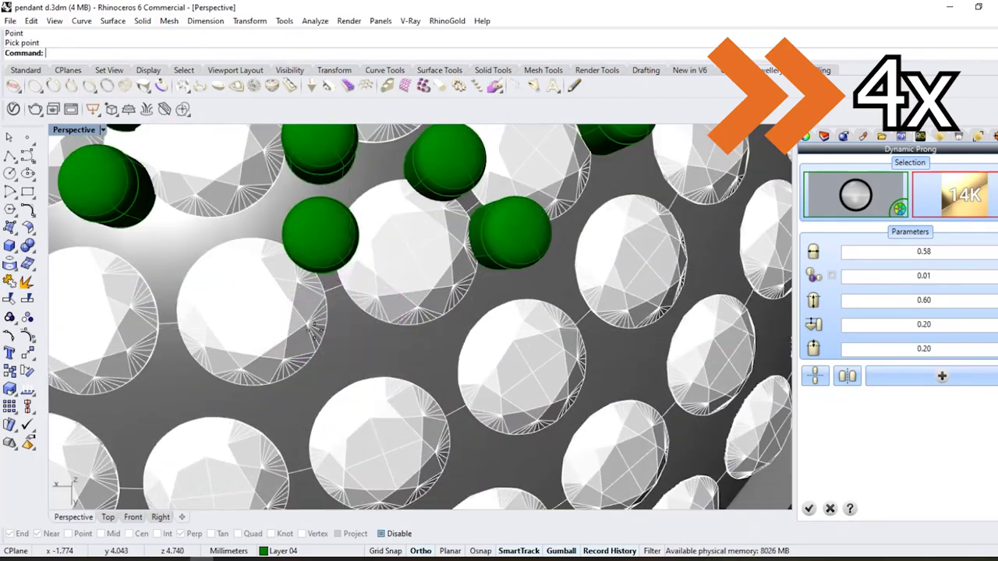
right_click_drag(315, 332, 389, 312)
scroll(312, 316, "down", 3)
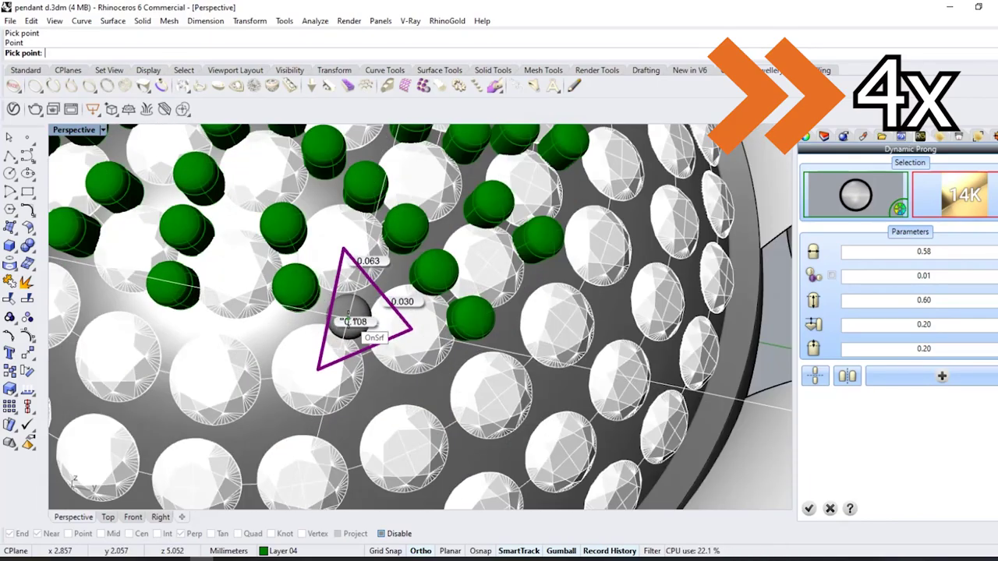
scroll(320, 387, "down", 5)
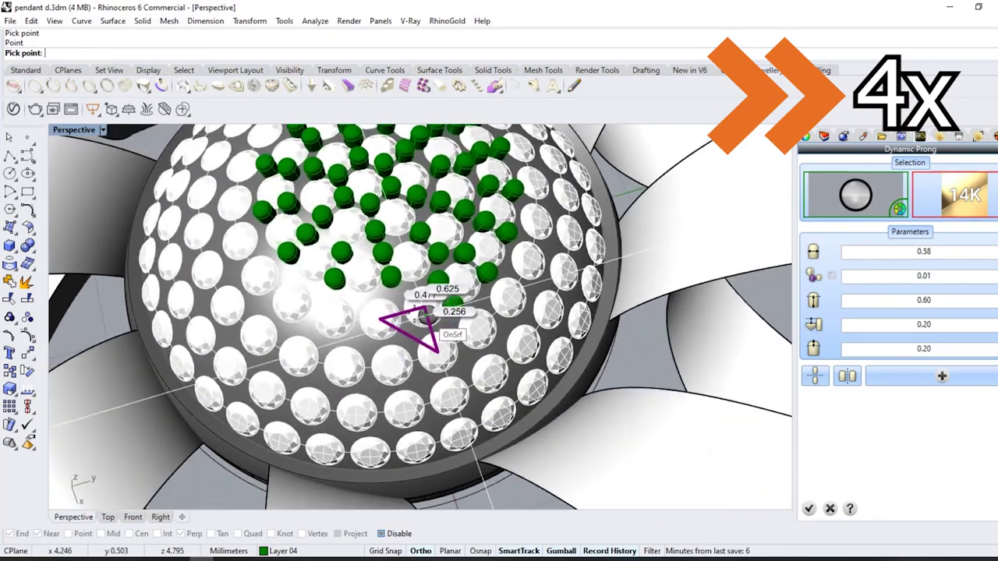
scroll(412, 322, "up", 4)
scroll(401, 357, "down", 5)
scroll(401, 289, "up", 5)
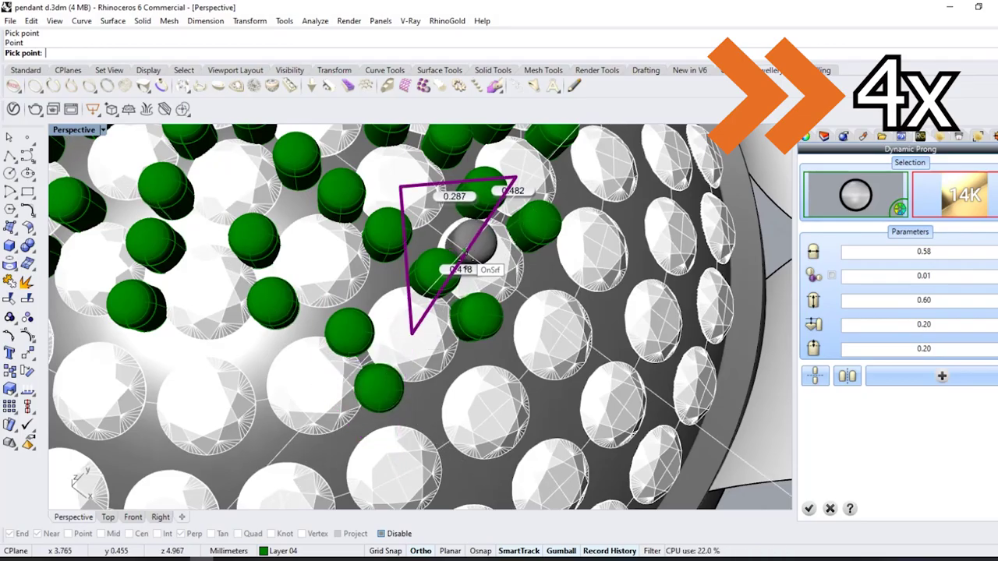
scroll(379, 374, "down", 5)
scroll(396, 412, "up", 7)
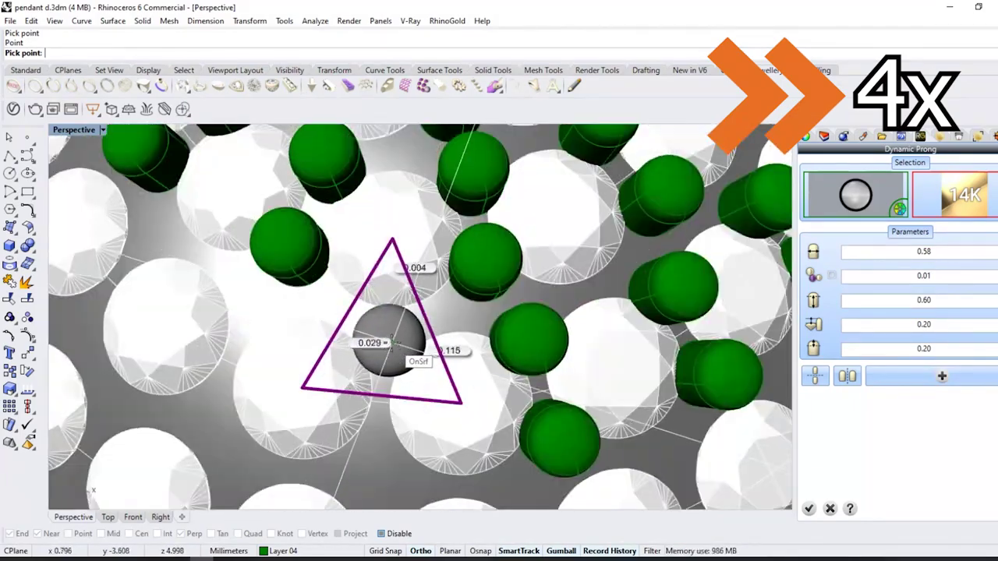
scroll(413, 387, "down", 4)
right_click_drag(414, 387, 406, 282)
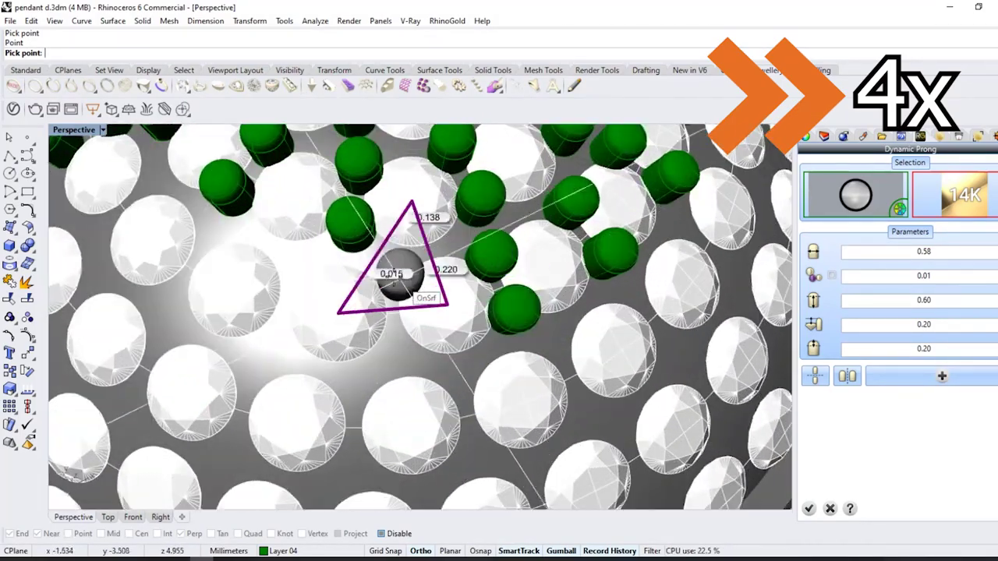
left_click(396, 348)
right_click_drag(396, 348, 387, 298)
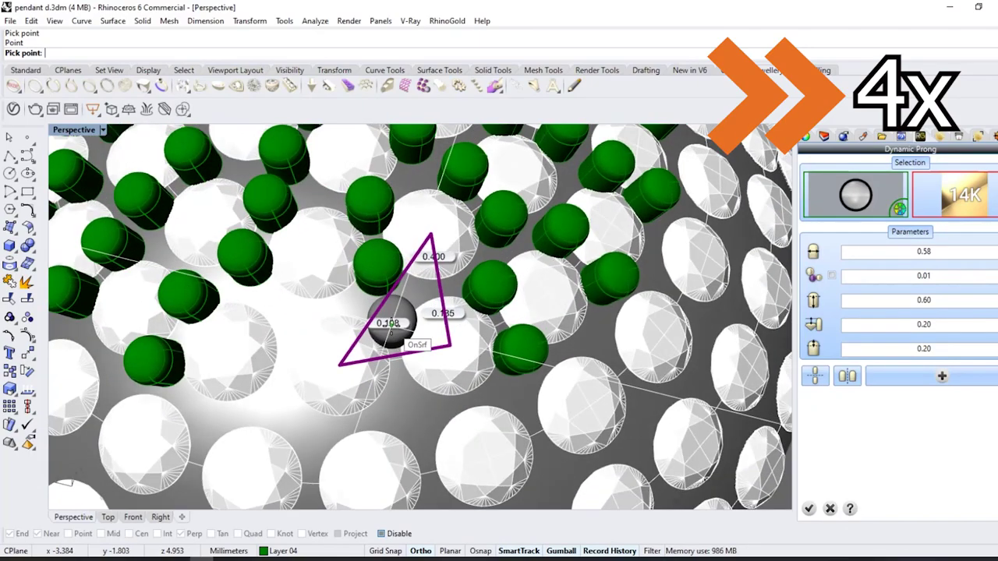
scroll(445, 301, "down", 5)
scroll(397, 267, "up", 7)
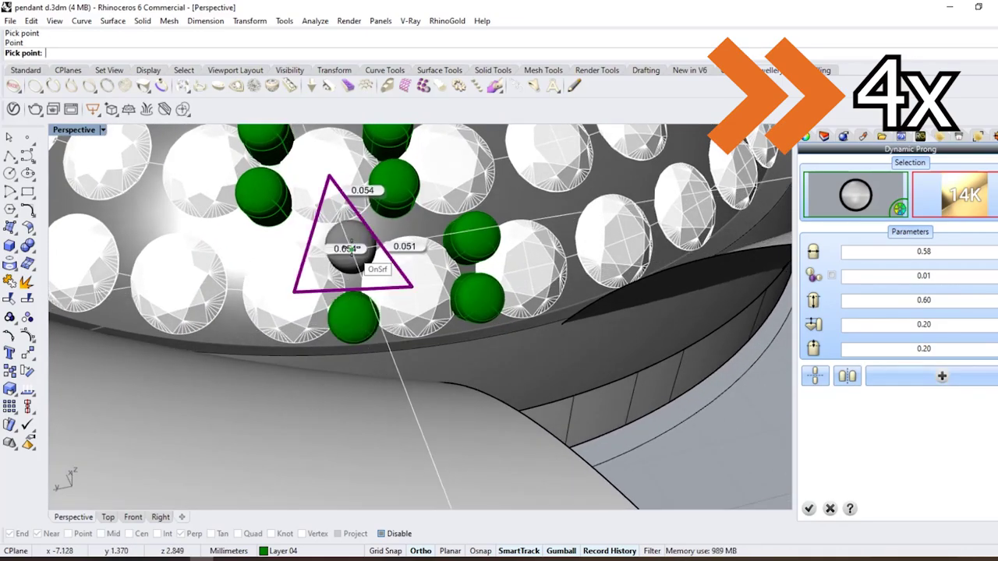
Continue placing prongs in the gaps between the outer gem rings on the dome's negative-X side, advancing toward positive Y
left_click(351, 249)
right_click_drag(351, 249, 353, 298)
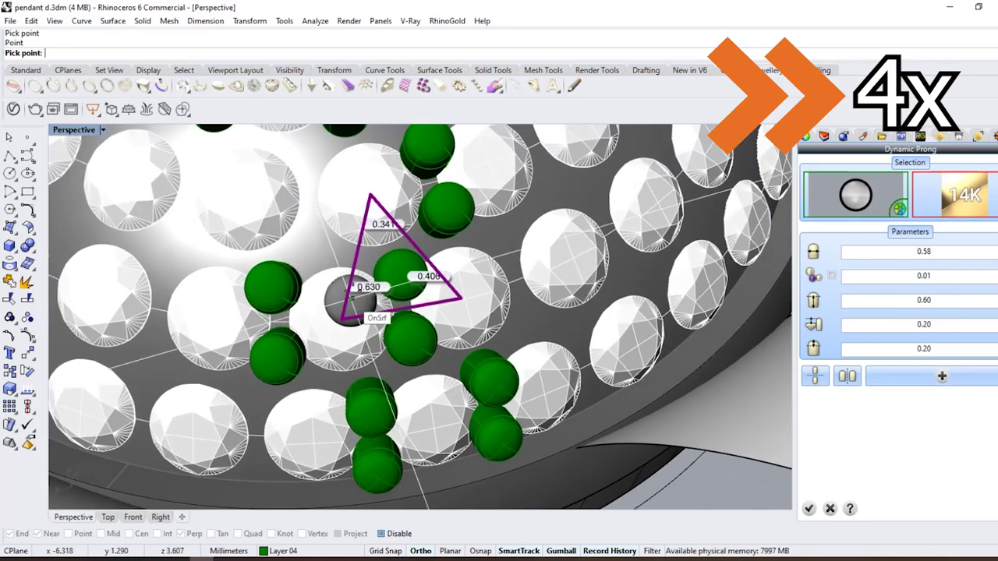
scroll(398, 300, "down", 3)
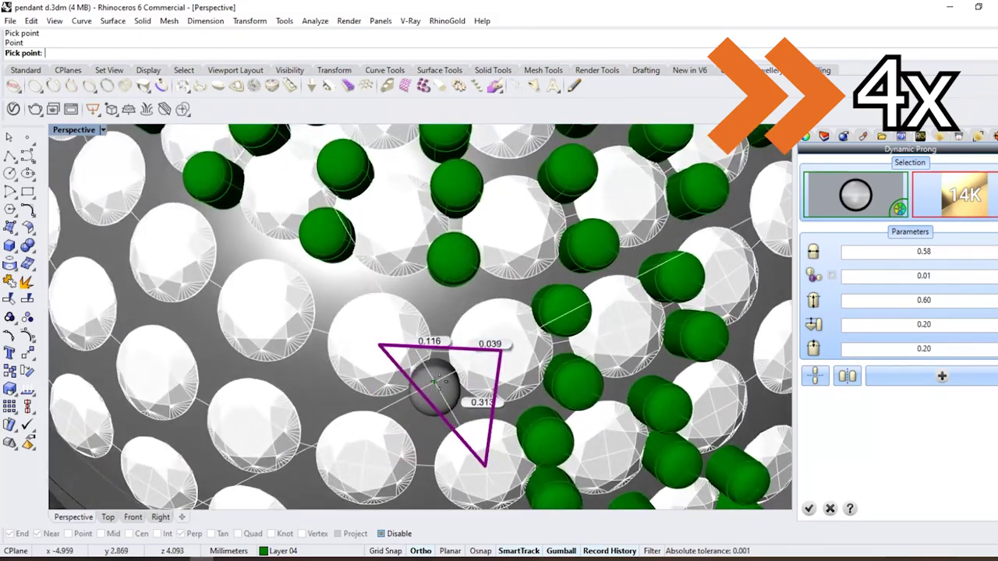
scroll(392, 278, "down", 3)
left_click(398, 280)
left_click(408, 292)
right_click_drag(408, 291, 386, 321)
left_click(401, 316)
scroll(405, 308, "up", 3)
left_click(408, 261)
left_click(350, 361)
left_click(345, 301)
Place prongs down to the dome's rim in the gaps between neighbouring outer gems of the negative-X, positive-Y quarter
scroll(406, 312, "up", 4)
scroll(414, 316, "down", 5)
scroll(378, 288, "up", 4)
left_click(367, 276)
left_click(374, 180)
scroll(359, 234, "down", 4)
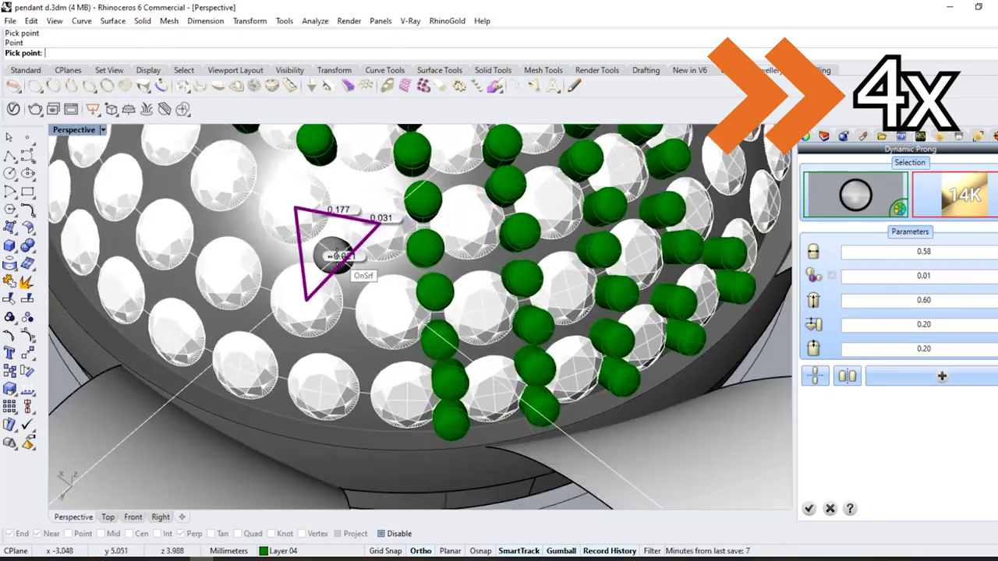
scroll(391, 305, "up", 3)
right_click_drag(341, 260, 312, 283)
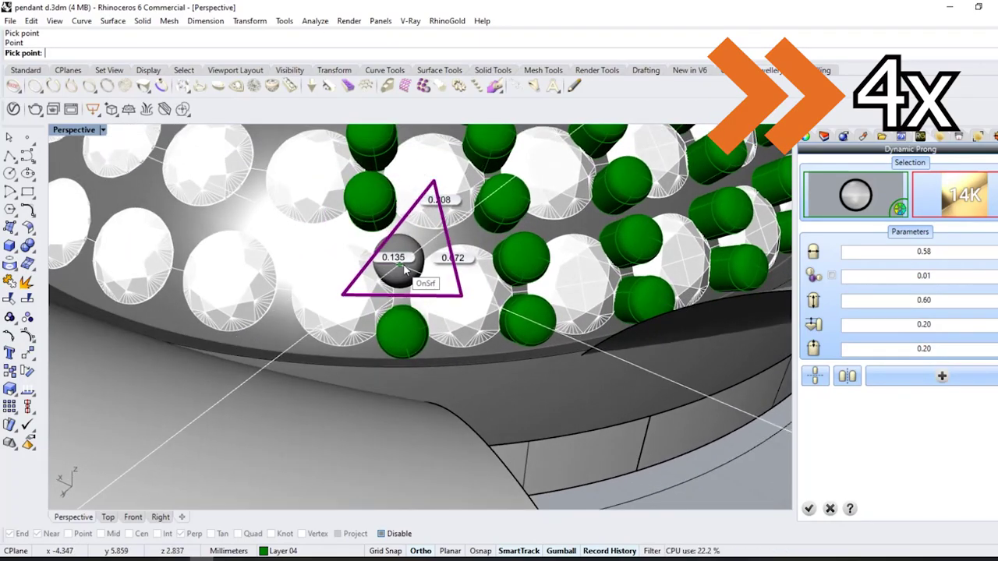
left_click(403, 265)
Fill the next column of gaps toward the positive-Y side with prongs, between the third and outer gem rings
scroll(404, 269, "down", 3)
right_click_drag(404, 269, 409, 287)
scroll(414, 296, "up", 3)
left_click(420, 304)
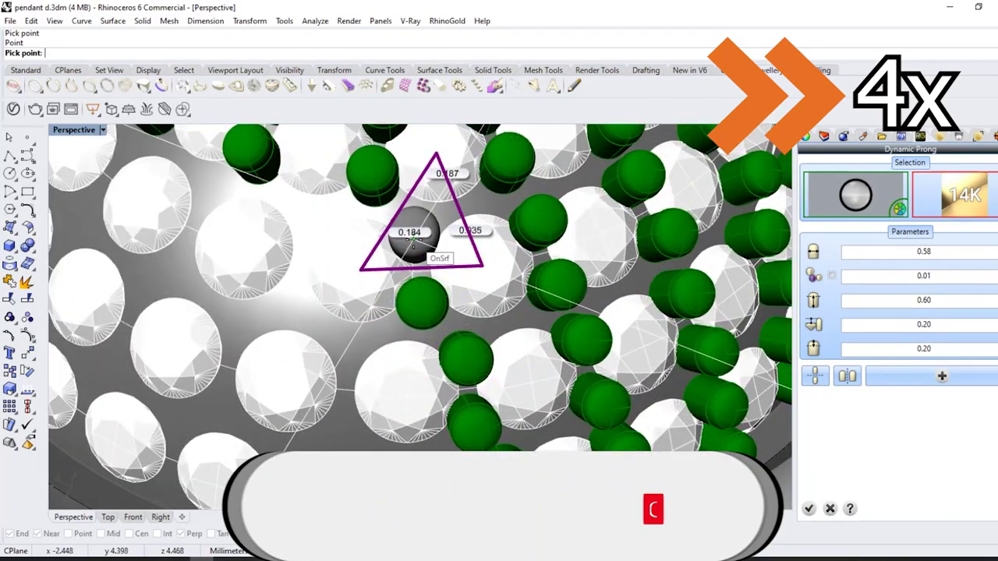
left_click(419, 235)
right_click_drag(353, 343, 366, 287)
right_click_drag(347, 348, 379, 358)
left_click(379, 357)
left_click(356, 255)
Add prongs between the outer gem rings where the dome faces positive Y, from the rim up to the third ring
scroll(357, 256, "down", 7)
right_click_drag(347, 390, 369, 326)
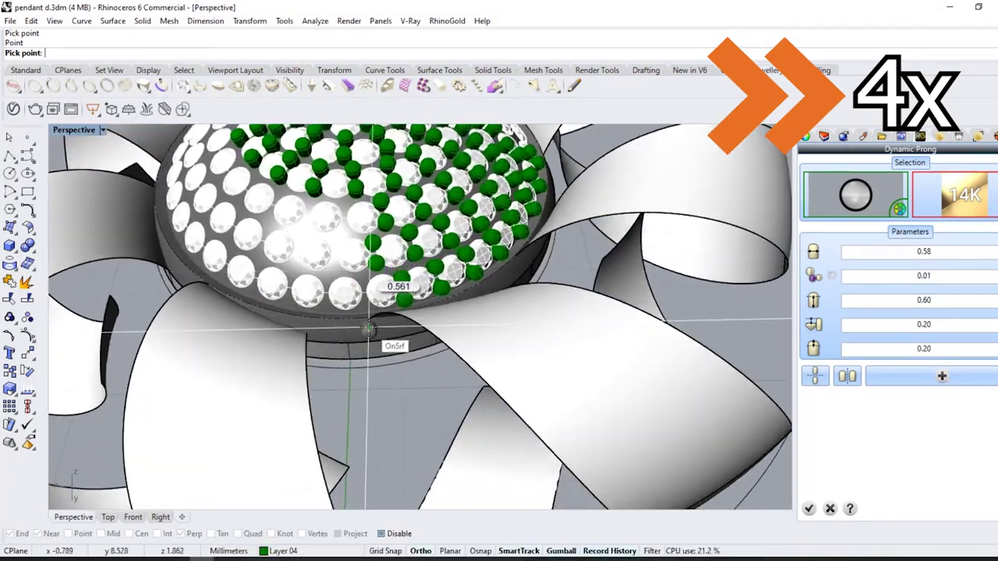
scroll(369, 325, "up", 10)
mouse_move(392, 263)
right_mouse_down()
mouse_move(359, 208)
mouse_move(442, 334)
mouse_move(367, 332)
mouse_move(374, 232)
mouse_move(401, 350)
mouse_move(381, 250)
mouse_move(368, 339)
mouse_move(385, 260)
right_mouse_up()
left_click(385, 257)
scroll(385, 257, "down", 6)
left_click(302, 332)
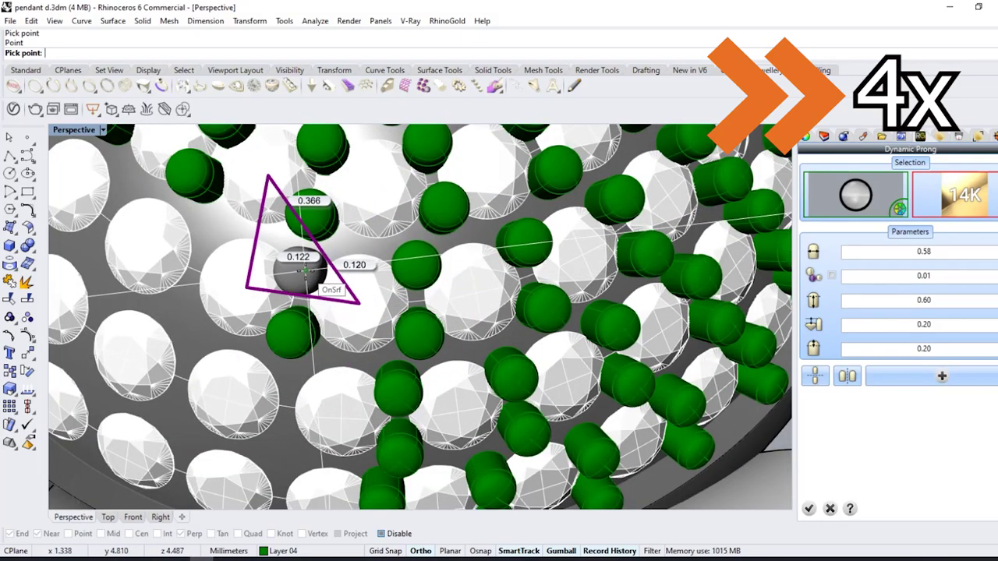
left_click(307, 273)
Place a column of prongs from the rim inward at the start of the positive-X, positive-Y quarter of the dome
scroll(311, 273, "down", 6)
right_click_drag(312, 273, 422, 263)
scroll(363, 290, "up", 4)
right_click_drag(401, 230, 345, 338)
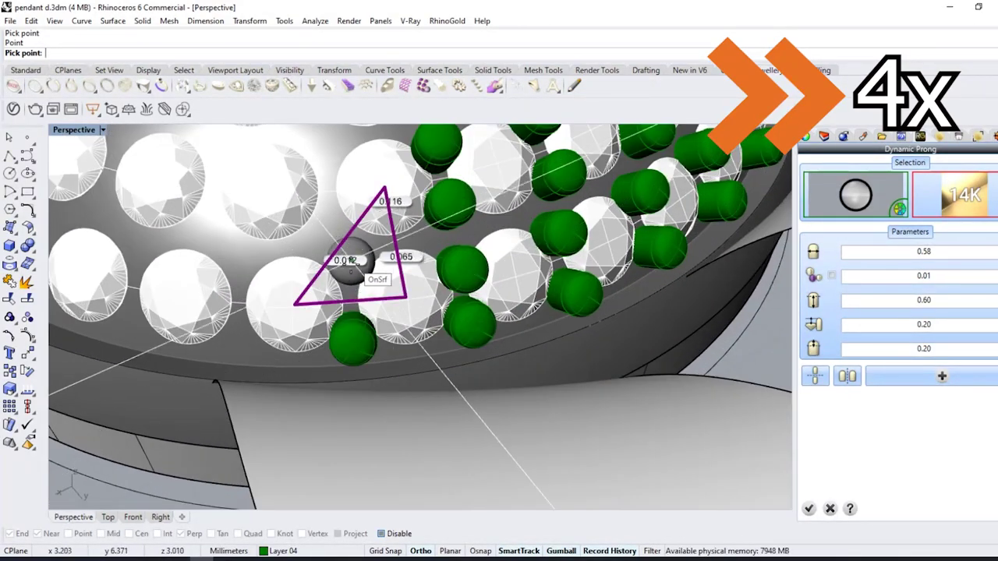
left_click(330, 218)
left_click(330, 163)
right_click_drag(329, 163, 269, 286)
left_click(320, 200)
scroll(318, 183, "up", 4)
left_click(315, 171)
Add the next two columns of prongs between the outer gems midway around the positive-X, positive-Y quarter
scroll(315, 173, "down", 5)
scroll(390, 356, "up", 4)
scroll(379, 211, "down", 4)
scroll(424, 357, "up", 4)
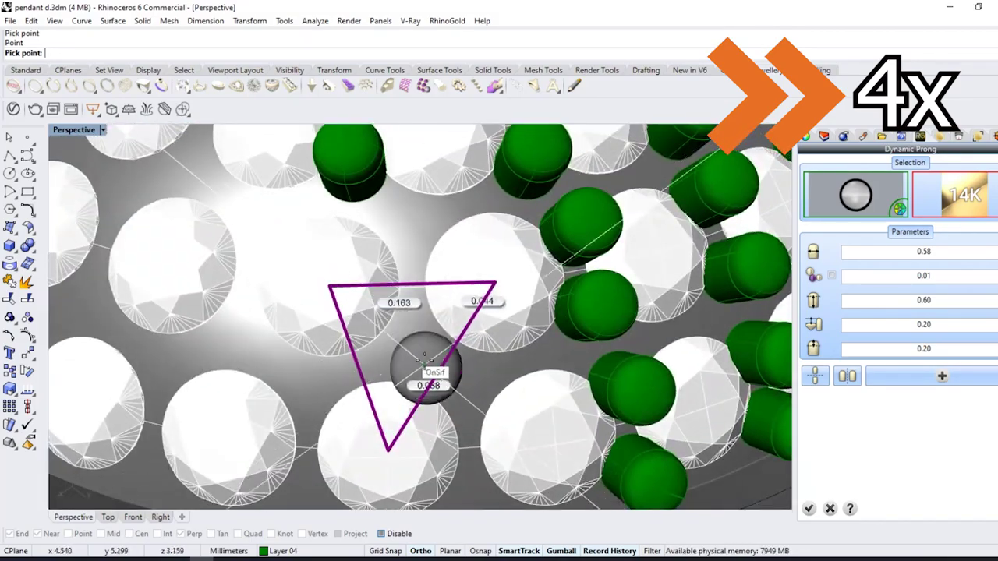
left_click(419, 234)
right_click_drag(417, 248, 375, 210)
left_click(368, 330)
left_click(367, 232)
right_click_drag(323, 303, 363, 291)
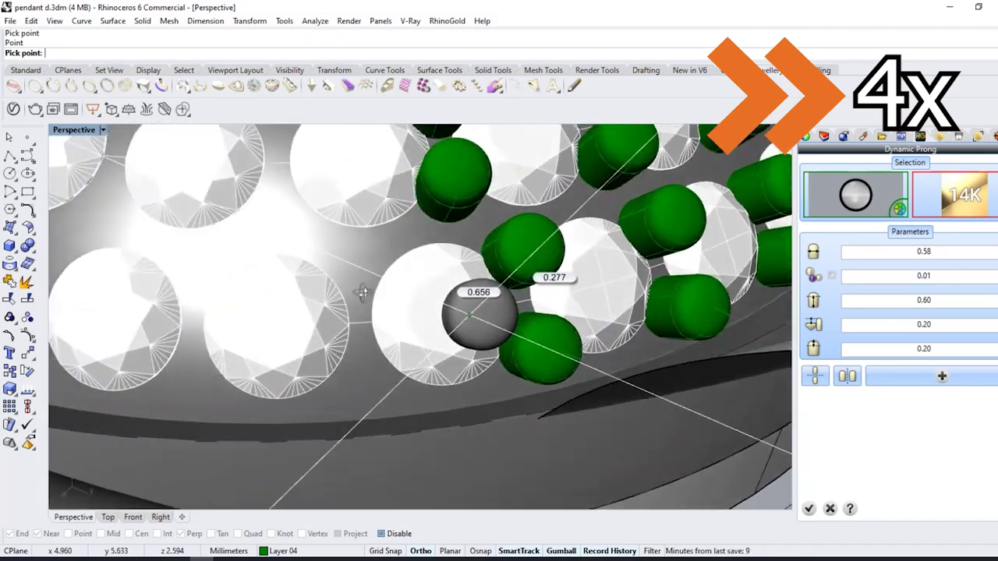
left_click(365, 373)
left_click(359, 282)
right_click_drag(311, 242, 316, 292)
left_click(363, 274)
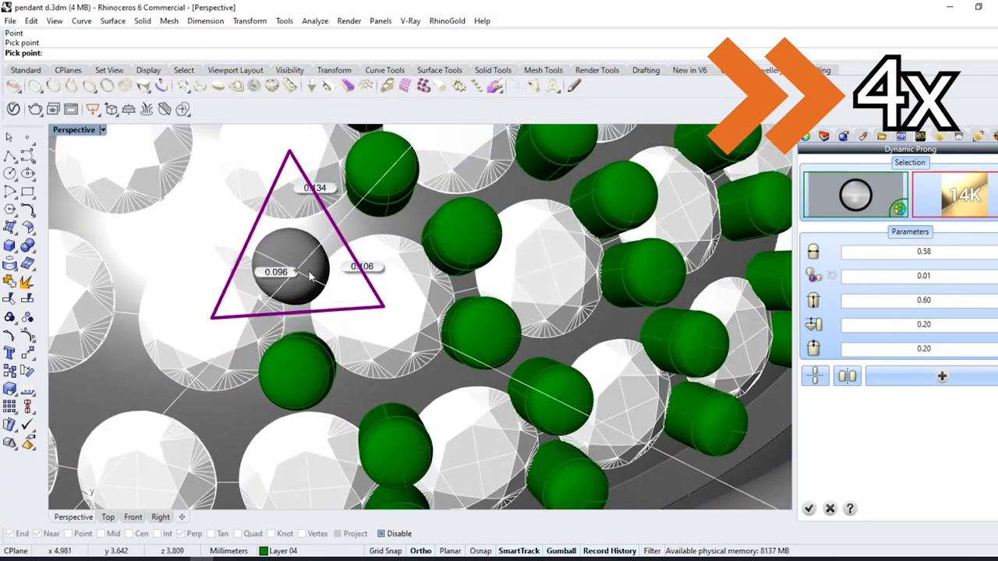
left_click(292, 268)
Place prongs in the triangular gaps between the outer rings as the columns approach the dome's positive-X side
scroll(293, 269, "down", 4)
right_click_drag(293, 335, 316, 285)
scroll(328, 320, "down", 2)
scroll(334, 297, "up", 4)
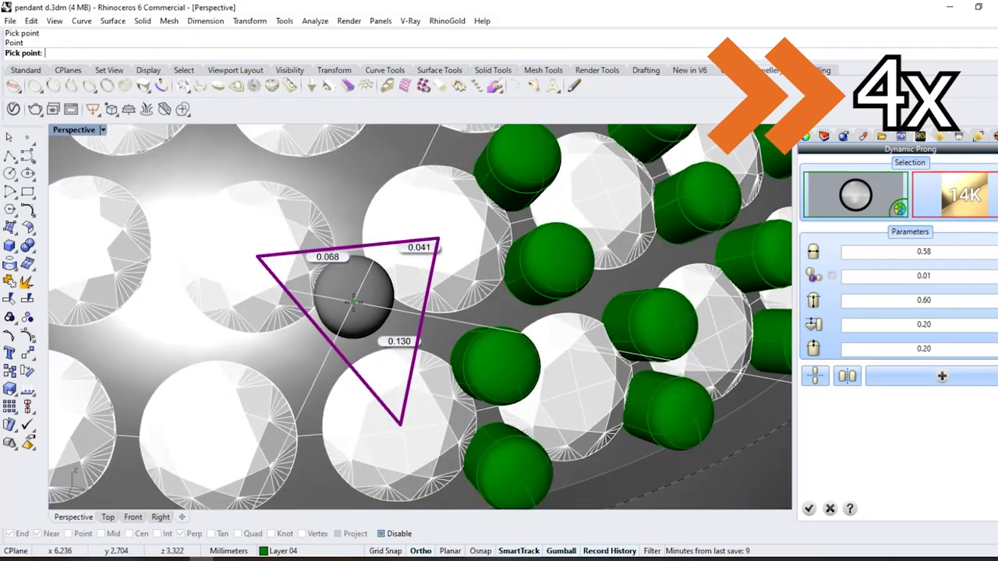
mouse_move(355, 312)
right_mouse_down()
mouse_move(328, 249)
mouse_move(370, 301)
right_mouse_up()
left_click(305, 338)
scroll(343, 343, "down", 4)
scroll(363, 312, "up", 4)
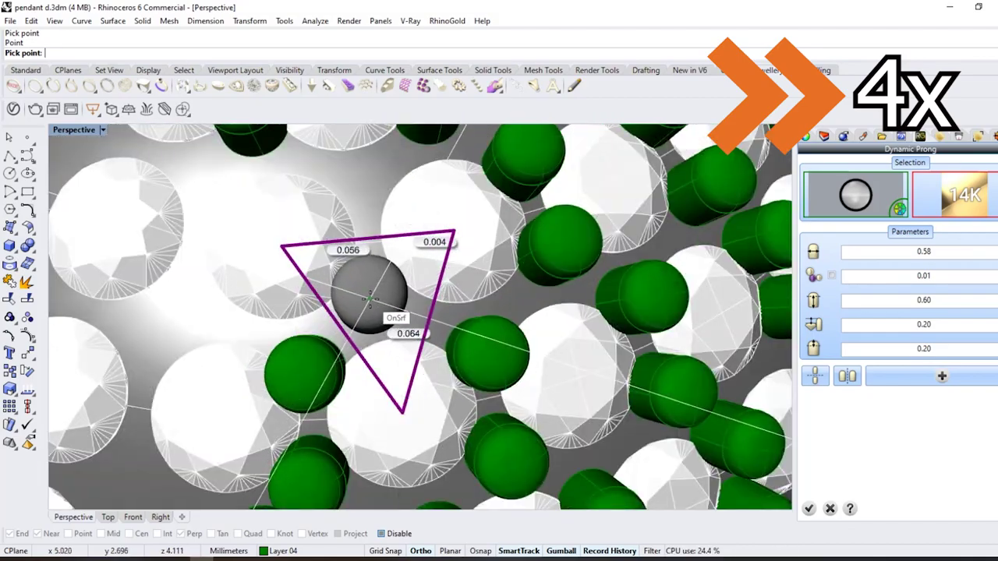
left_click(368, 300)
key("Return")
scroll(250, 304, "down", 3)
scroll(244, 343, "up", 4)
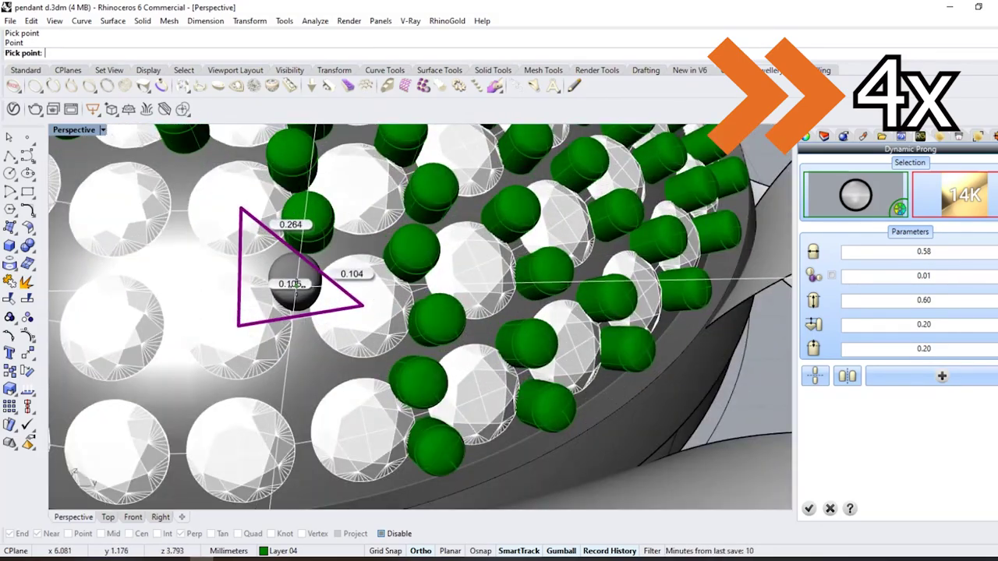
Place prongs from the rim inward between the outer gems on the side of the dome facing positive X
left_click(302, 354)
right_click_drag(301, 351, 279, 314)
right_click_drag(191, 309, 273, 332)
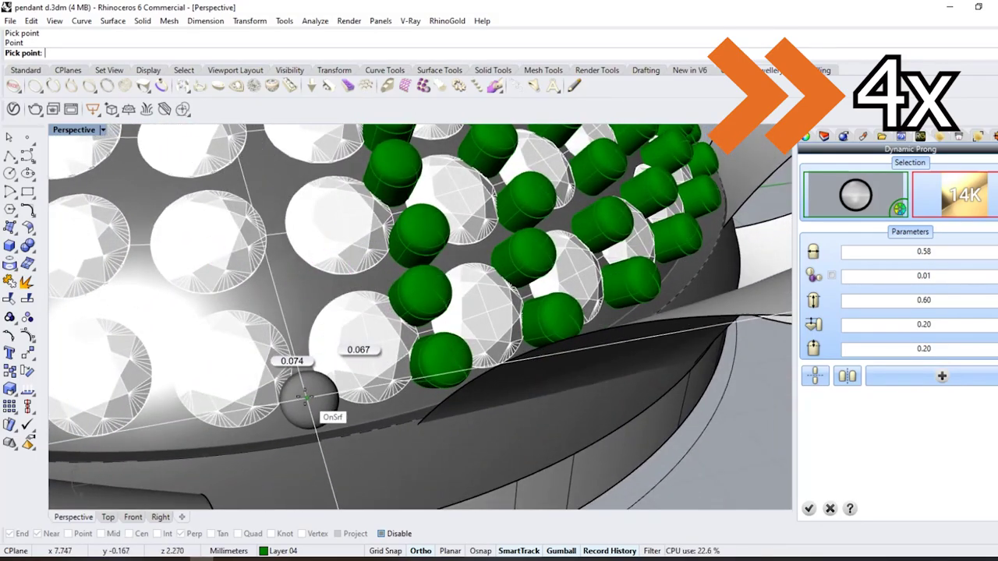
left_click(307, 396)
left_click(301, 323)
left_click(281, 236)
right_click_drag(238, 265, 273, 343)
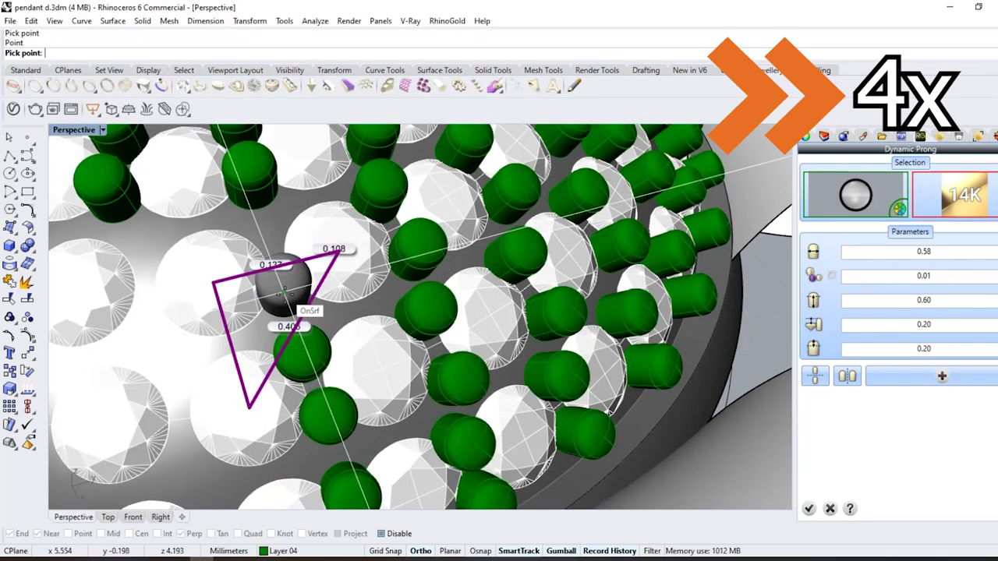
Continue the outer-ring prongs just past the positive-X side, filling the gaps toward negative Y
scroll(290, 343, "down", 4)
scroll(278, 286, "up", 5)
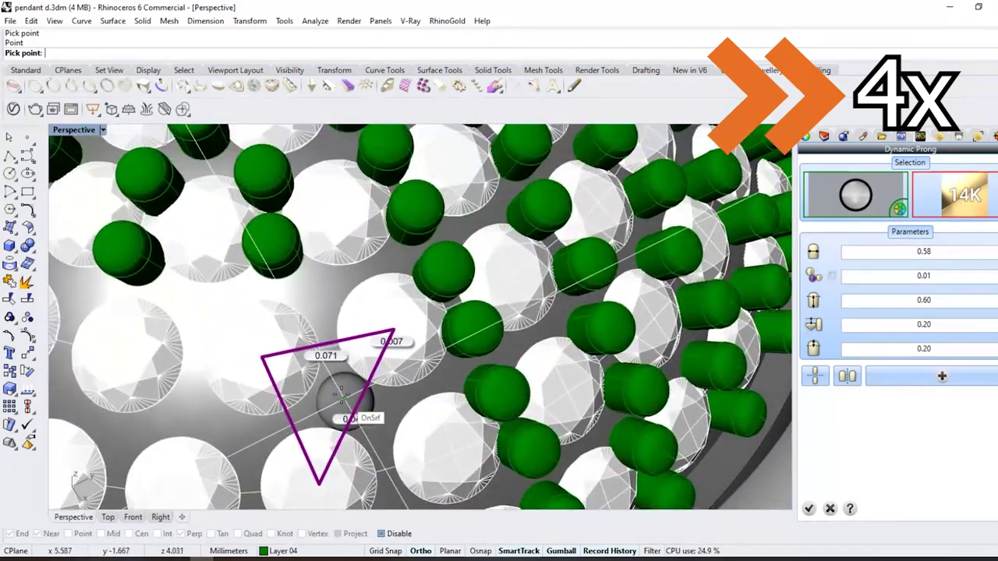
scroll(341, 398, "down", 4)
scroll(333, 286, "up", 4)
scroll(338, 350, "down", 4)
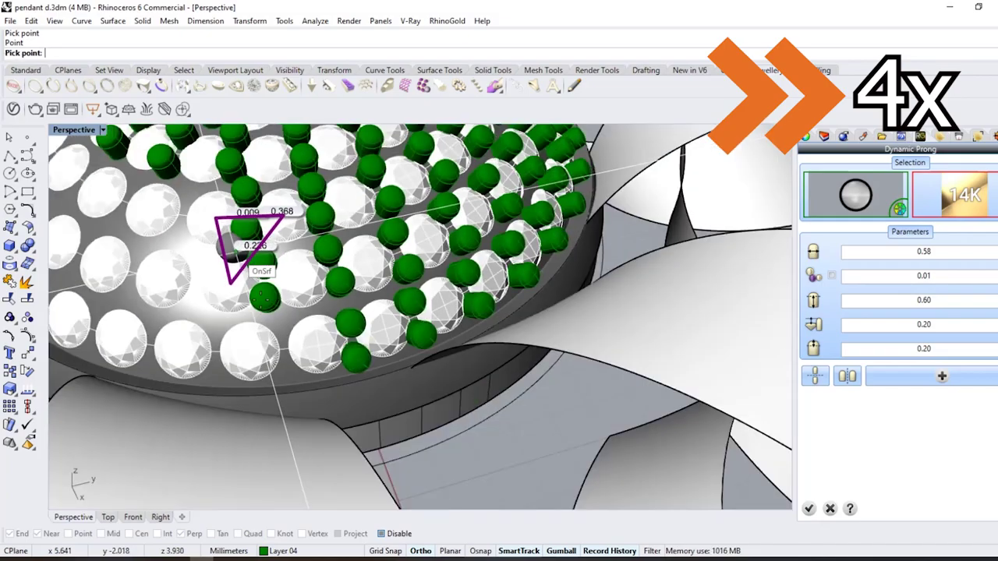
scroll(265, 296, "up", 4)
scroll(289, 335, "down", 5)
scroll(268, 335, "up", 4)
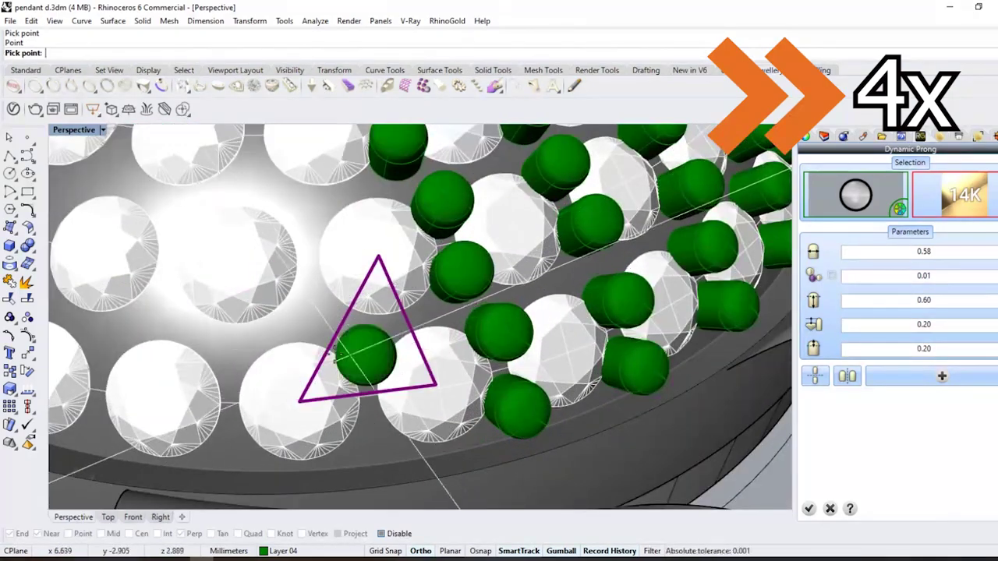
Place prongs in the outer-ring gaps of the positive-X, negative-Y quarter, working inward to the third ring
right_click_drag(337, 356, 394, 417)
left_click(328, 361)
left_click(339, 312)
left_click(320, 227)
right_click_drag(321, 227, 351, 351)
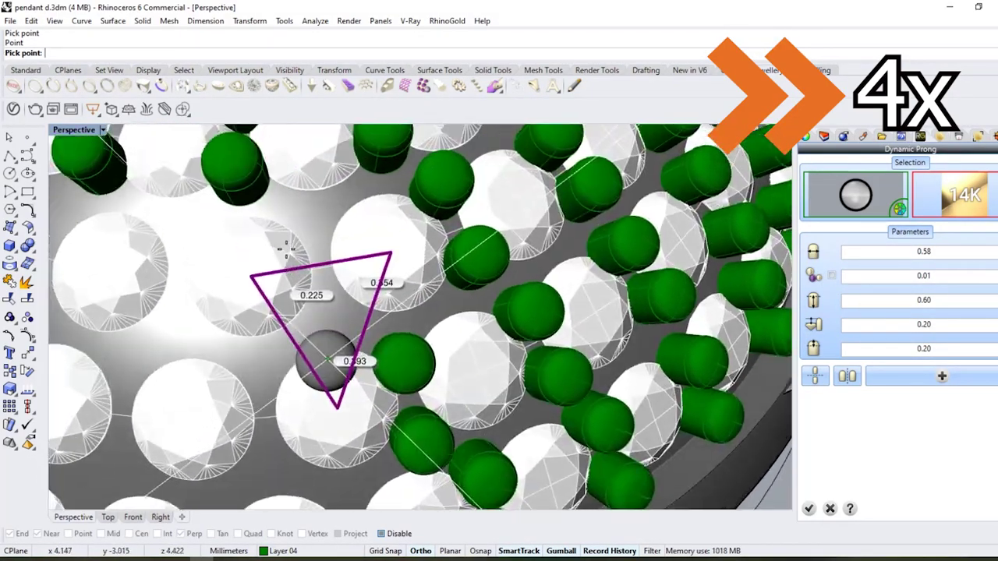
left_click(328, 305)
left_click(320, 224)
right_click_drag(391, 230, 515, 242, "shift")
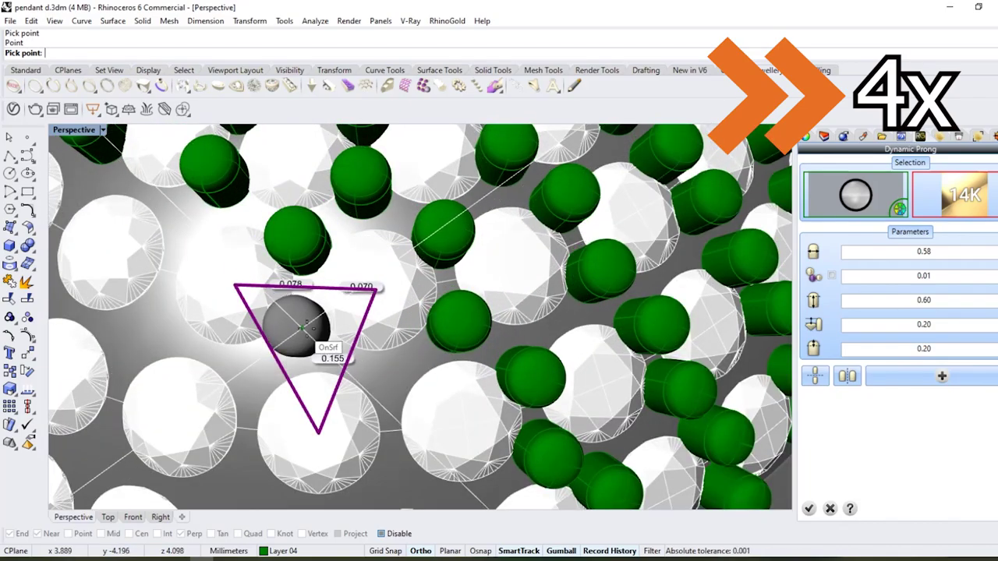
Fill the gaps between the outer gems with prongs down to the rim, midway through the positive-X, negative-Y quarter
scroll(303, 327, "down", 4)
scroll(387, 336, "up", 4)
scroll(297, 172, "down", 5)
scroll(366, 269, "up", 4)
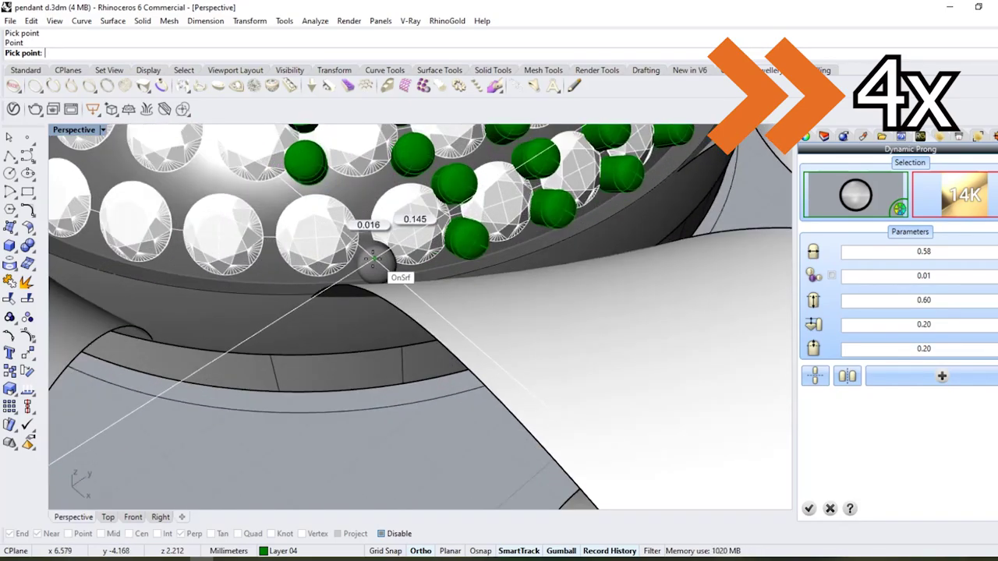
scroll(304, 265, "up", 2)
right_click_drag(380, 282, 421, 300)
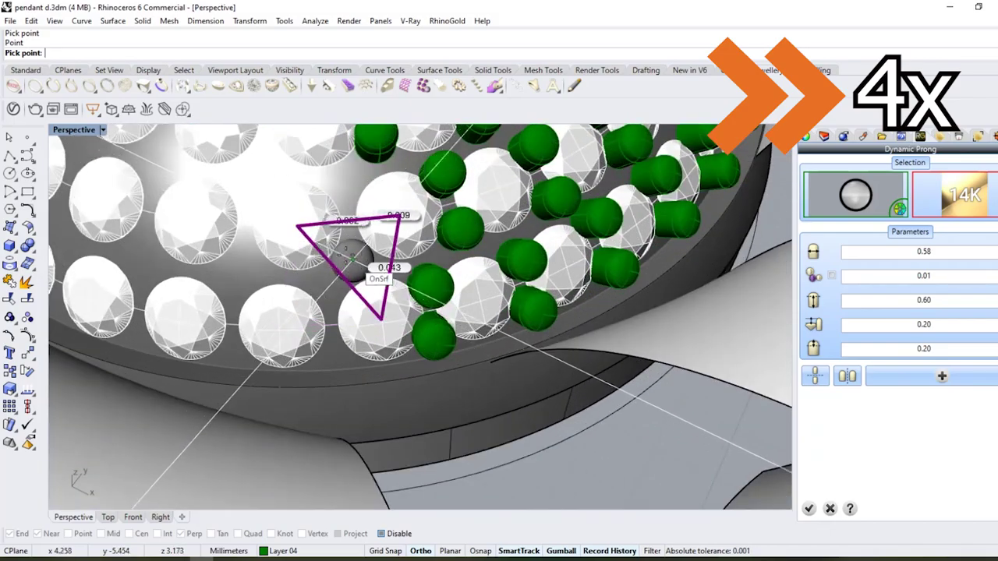
right_click_drag(344, 199, 316, 300)
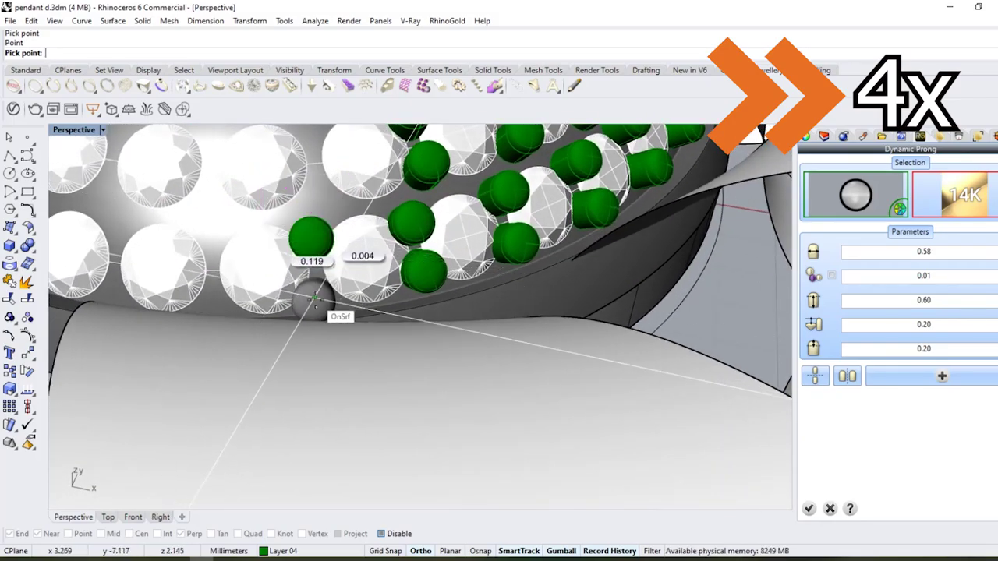
left_click(320, 185)
right_click_drag(320, 186, 311, 234)
right_click_drag(234, 171, 312, 212)
Add a column of prongs between the outer gem rings just before the side of the dome facing negative Y
scroll(348, 269, "down", 10)
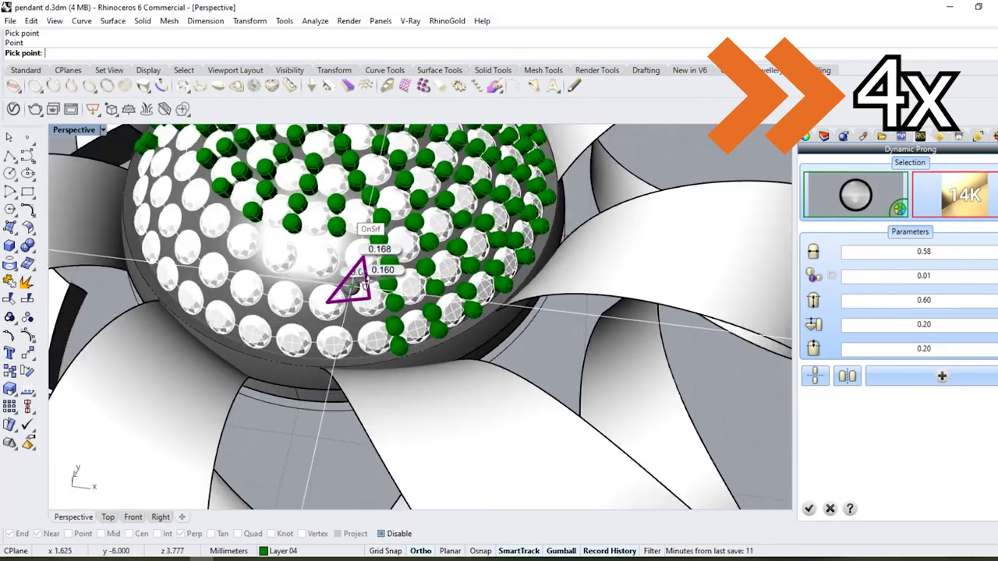
scroll(355, 284, "up", 15)
left_click(347, 173)
scroll(304, 261, "down", 10)
scroll(293, 218, "up", 10)
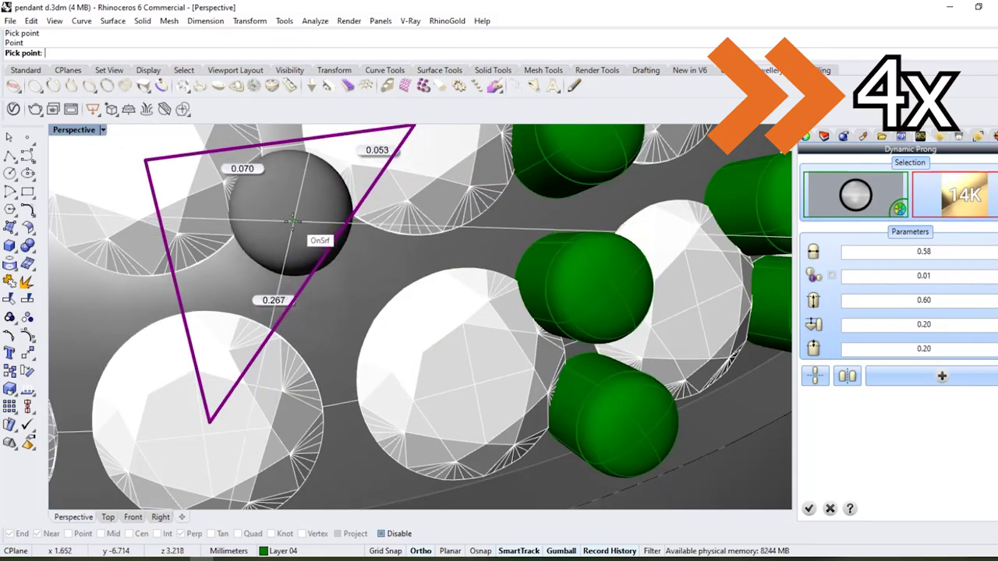
left_click(290, 214)
scroll(230, 318, "up", 10)
scroll(234, 319, "down", 5)
left_click(314, 307)
Place prongs in the gaps between the third and outer gem rings directly on the dome's negative-Y side
scroll(314, 308, "down", 10)
scroll(373, 225, "up", 10)
left_click(373, 224)
scroll(292, 253, "up", 5)
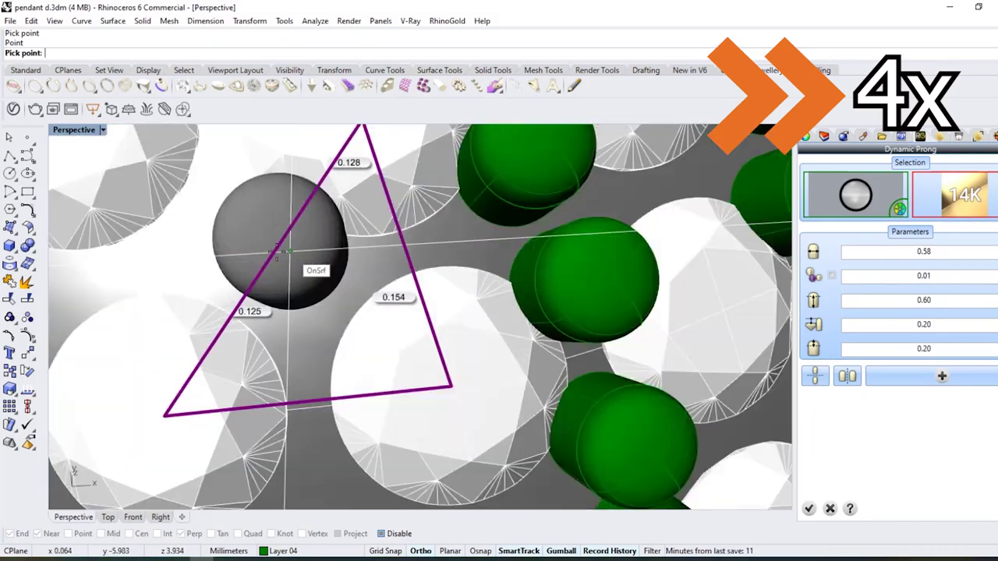
left_click(292, 254)
left_click(446, 301)
scroll(362, 205, "down", 10)
scroll(349, 189, "up", 4)
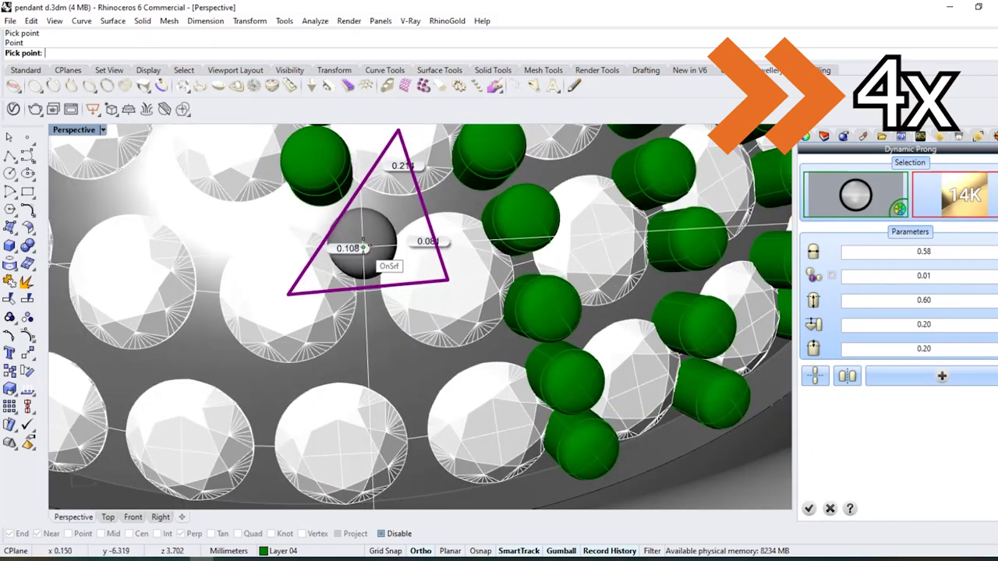
left_click(360, 314)
Add prongs between the outer gems just past the negative-Y side, turning toward negative X
scroll(363, 316, "down", 8)
scroll(379, 366, "up", 8)
key("Return")
right_click_drag(379, 343, 341, 285)
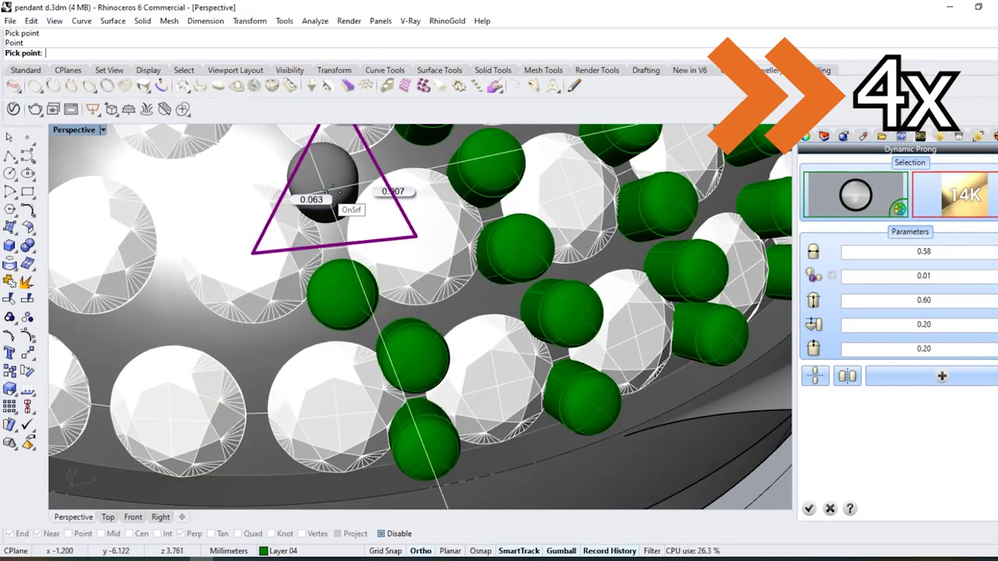
left_click(334, 192)
scroll(365, 352, "down", 7)
scroll(312, 234, "up", 5)
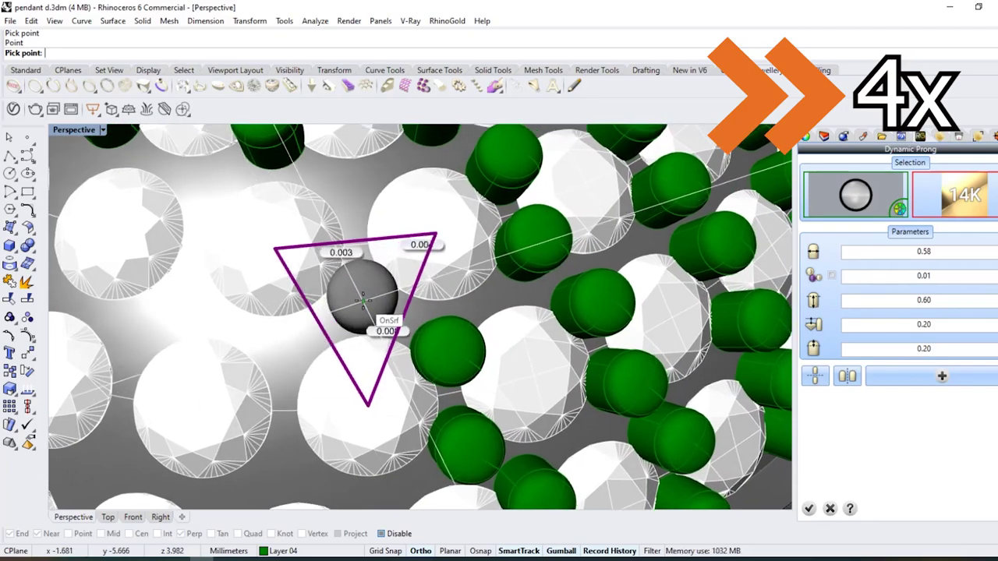
Place prongs in the gaps between the outer gem rings, from the negative-Y side into the negative-X, negative-Y quarter
scroll(387, 297, "up", 3)
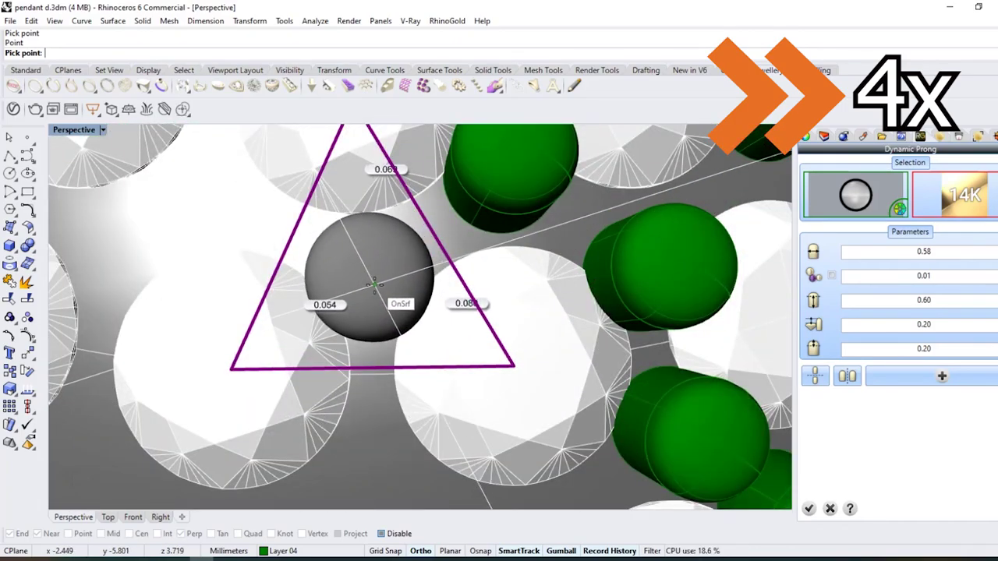
scroll(330, 280, "down", 3)
scroll(343, 312, "up", 6)
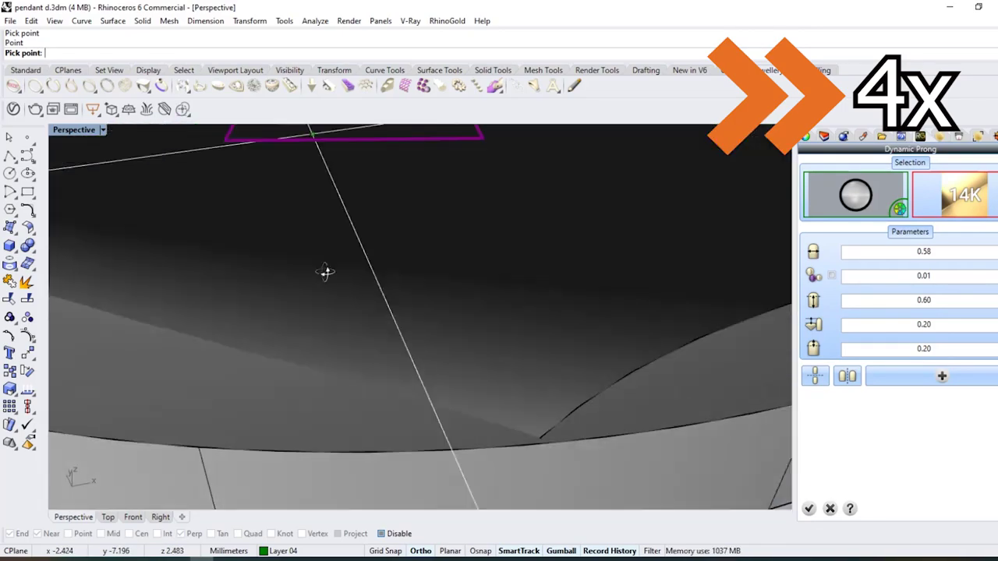
scroll(421, 246, "down", 3)
scroll(421, 246, "down", 4)
scroll(401, 284, "up", 5)
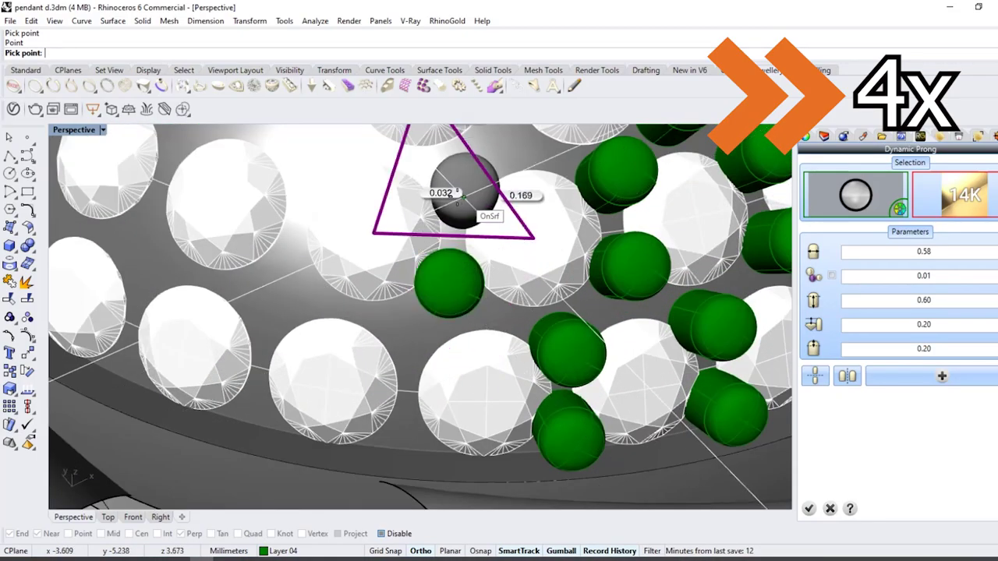
left_click(462, 198)
right_click_drag(462, 198, 404, 326, "shift")
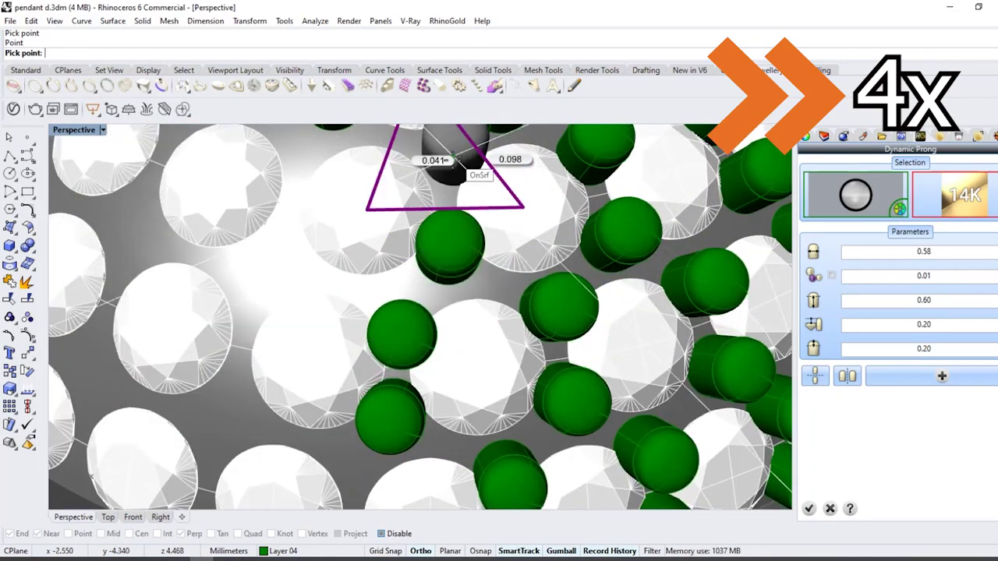
Fill the remaining gaps between the gems with prongs down to the rim, midway through the negative-X, negative-Y quarter
scroll(428, 245, "down", 4)
scroll(413, 346, "up", 5)
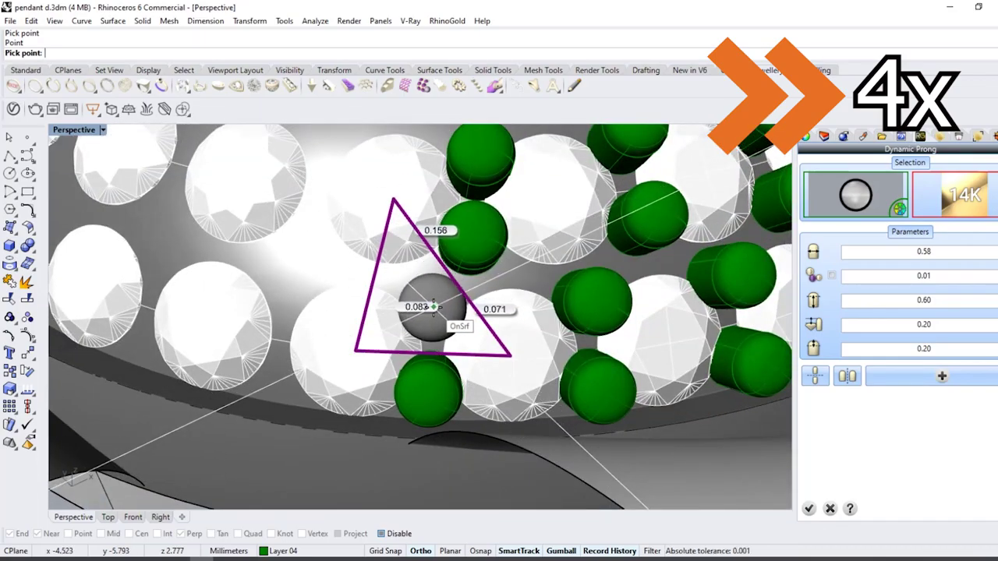
right_click_drag(433, 307, 418, 327)
right_click_drag(416, 248, 422, 346)
right_click_drag(346, 243, 400, 224)
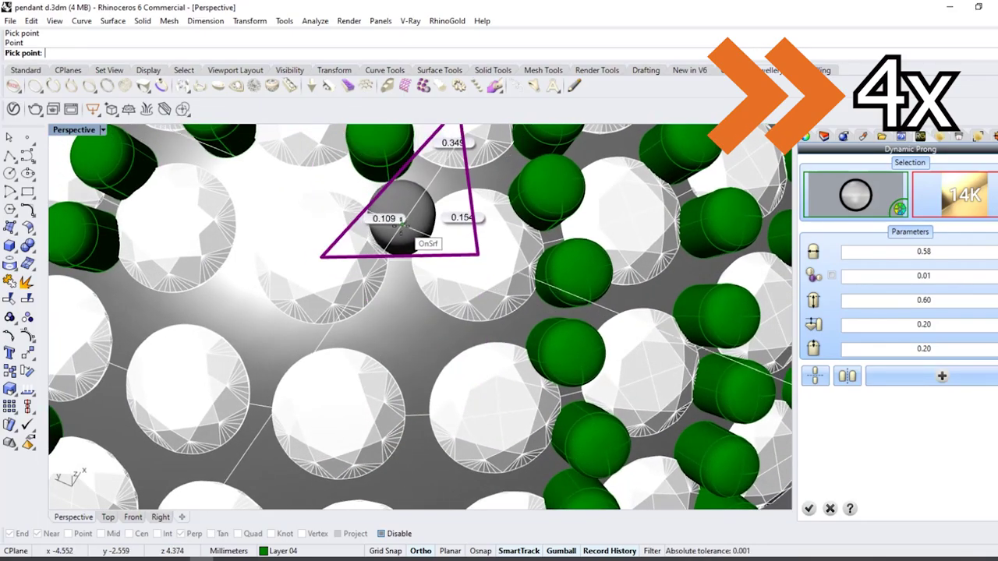
right_click_drag(400, 311, 335, 238)
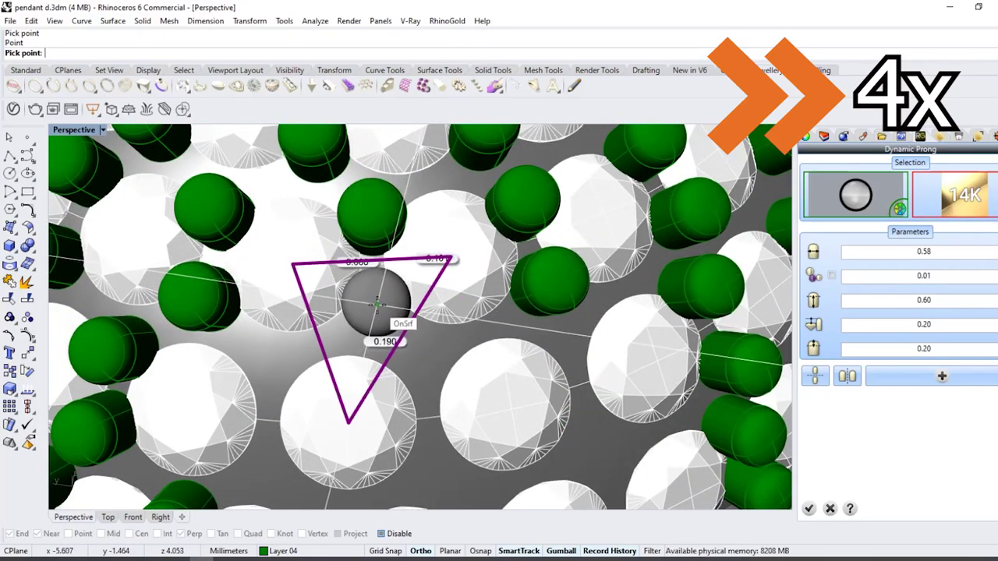
Add prongs between the third and outer gem rings approaching the dome's negative-X side
left_click(377, 305)
scroll(372, 293, "down", 6)
scroll(364, 281, "up", 6)
left_click(348, 286)
left_click(341, 349)
right_click_drag(340, 350, 273, 273)
left_click(318, 225)
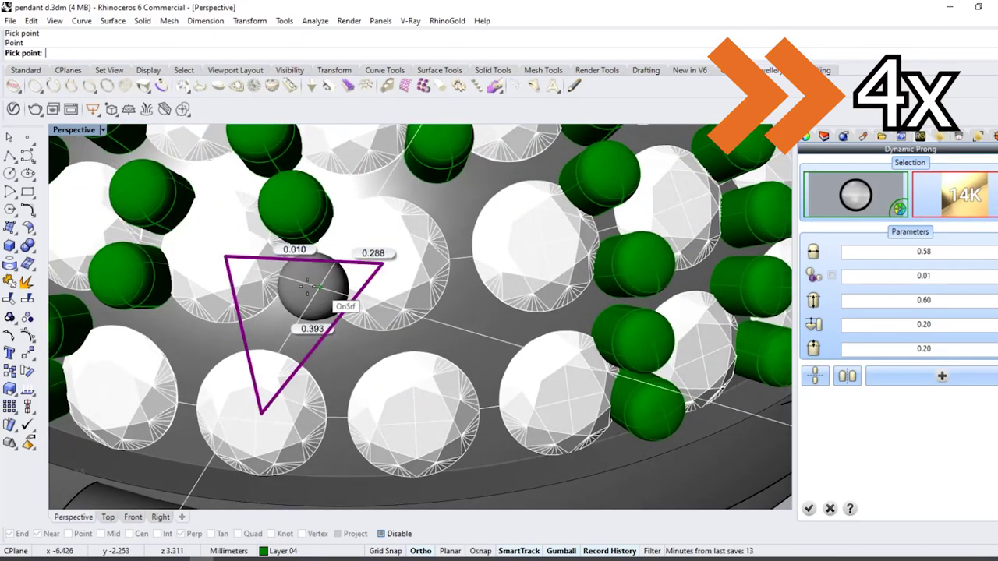
Place prongs around the outermost gems down to the rim, just before the negative-X side of the dome
left_click(308, 287)
right_click_drag(374, 270, 327, 223)
left_click(338, 224)
left_click(348, 276)
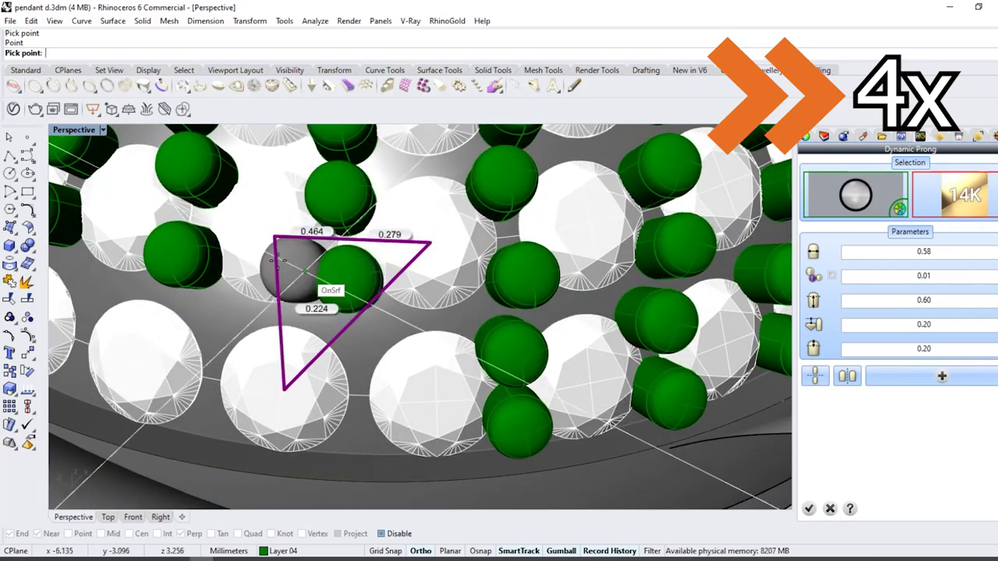
right_click_drag(279, 262, 399, 341)
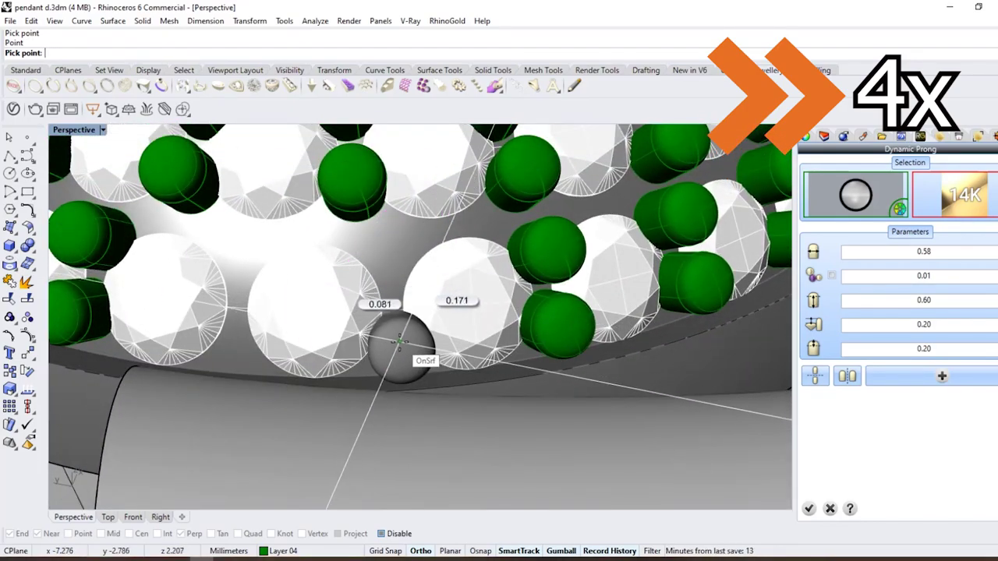
mouse_move(379, 261)
right_mouse_down()
mouse_move(338, 265)
mouse_move(380, 344)
mouse_move(376, 273)
right_mouse_up()
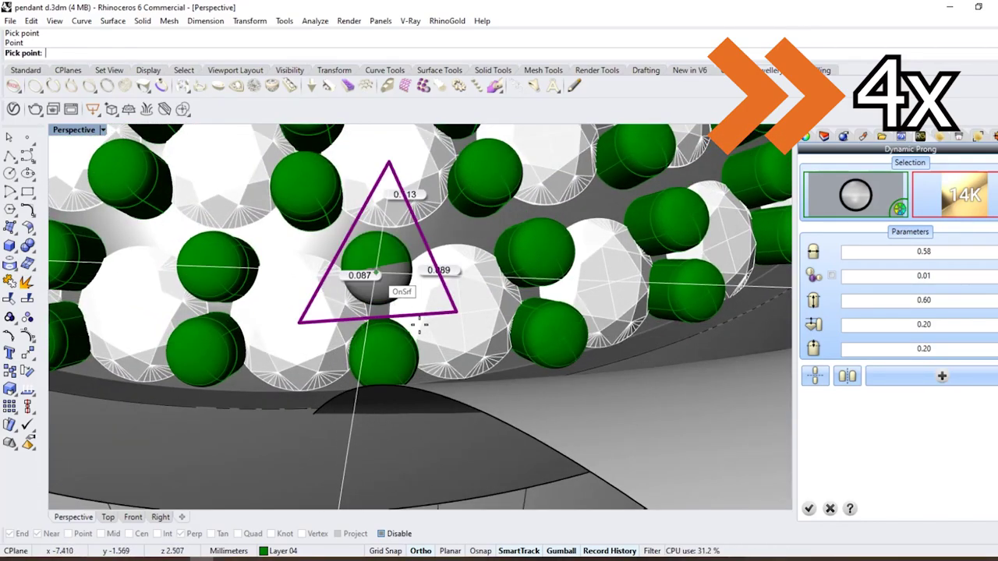
Accept the finished set of prongs and select all the brilliants on the dome
scroll(420, 326, "down", 10)
right_click(420, 325)
mouse_move(420, 325)
right_mouse_down()
mouse_move(437, 367)
mouse_move(394, 345)
mouse_move(321, 370)
mouse_move(409, 302)
mouse_move(422, 328)
right_mouse_up()
left_click(810, 508)
scroll(398, 335, "up", 10)
left_click(388, 332)
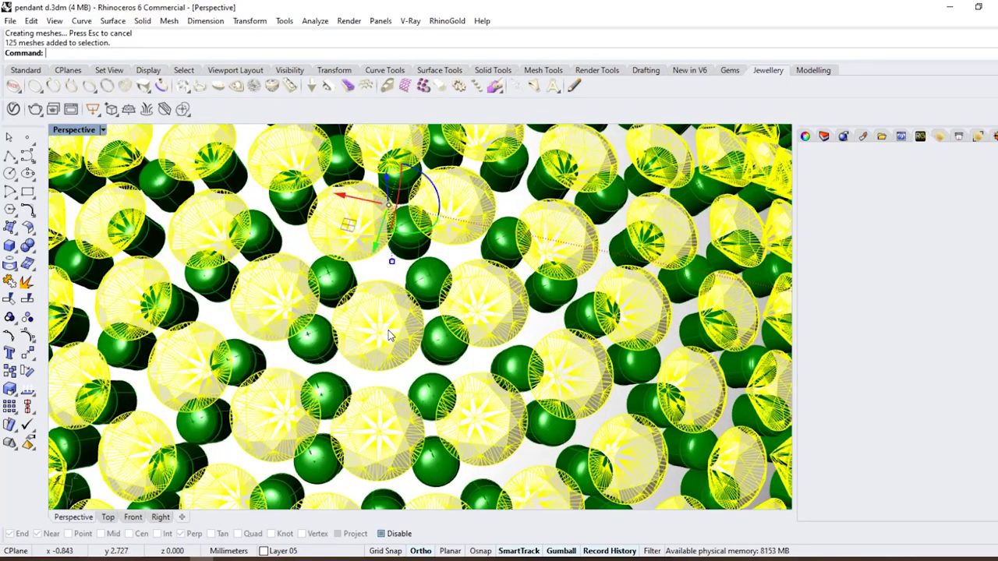
scroll(389, 332, "down", 10)
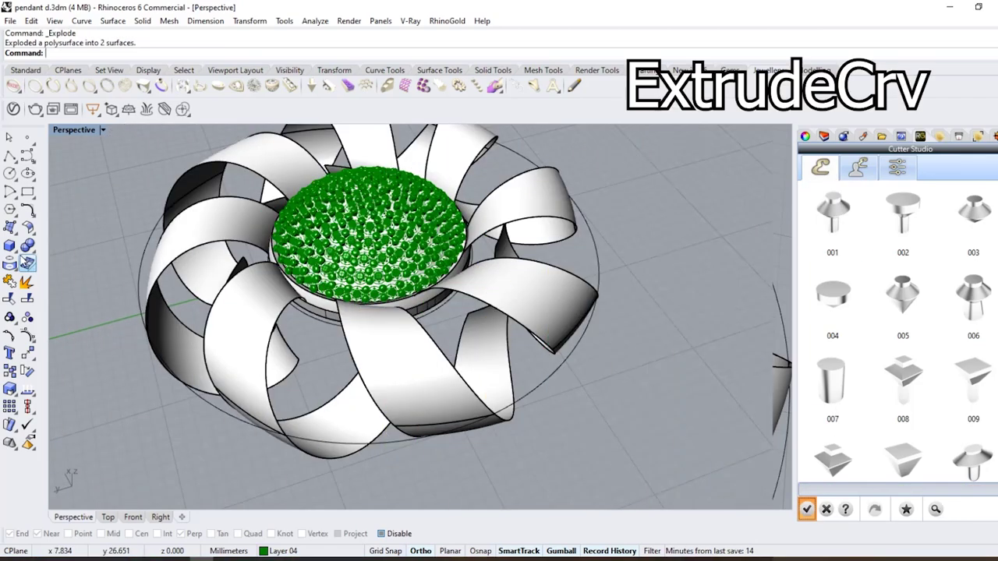
Extrude the side edge of the front ribbon on the negative-X side about 16 mm downward with Solid=Yes
left_click(13, 254)
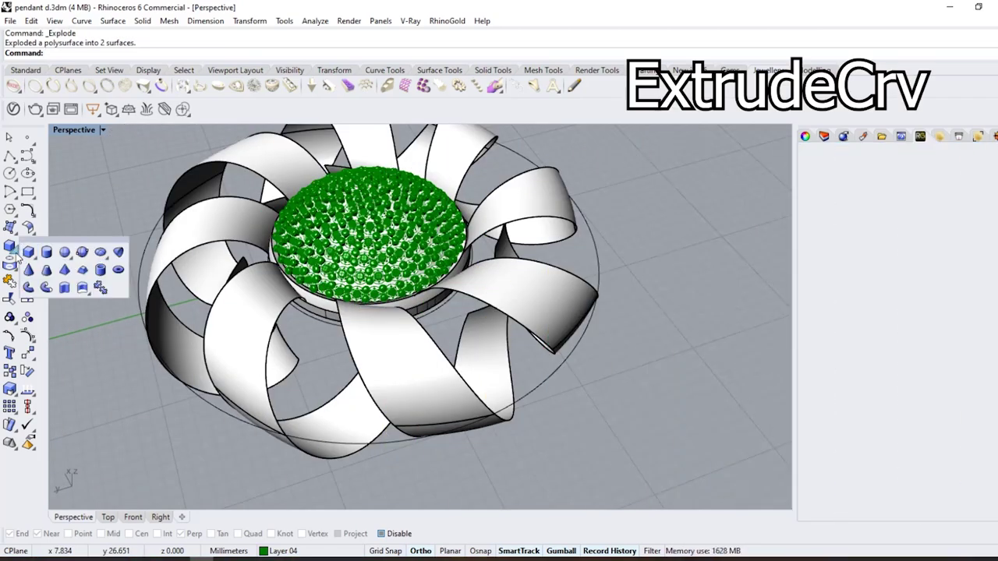
left_click(51, 287)
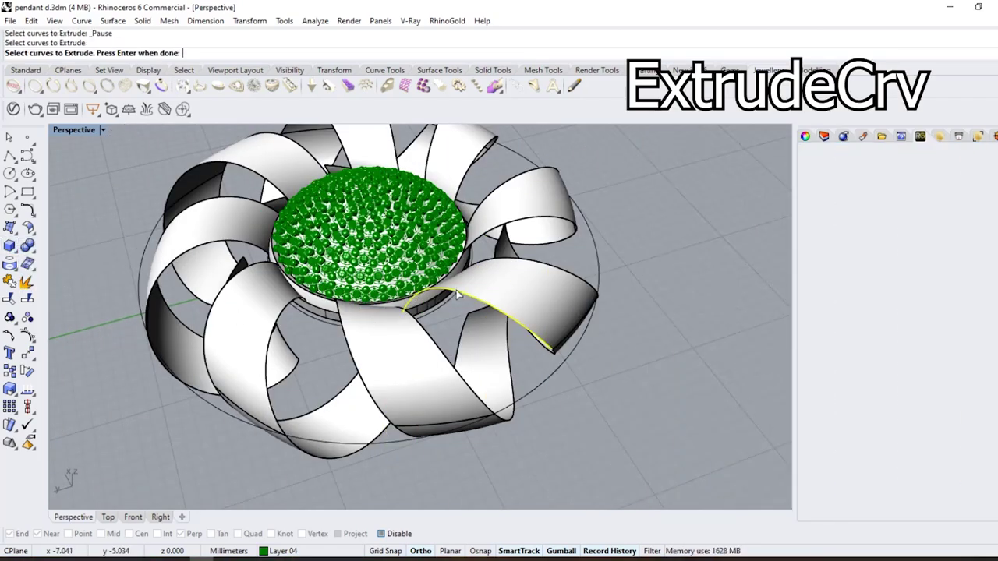
right_click_drag(422, 341, 425, 324)
right_click(425, 325)
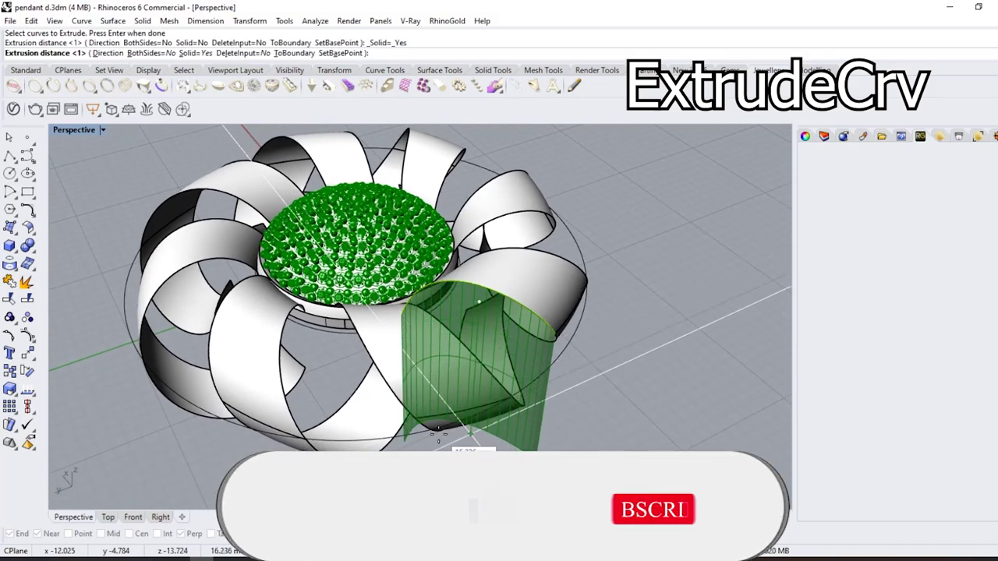
left_click(436, 422)
right_click_drag(436, 422, 469, 352)
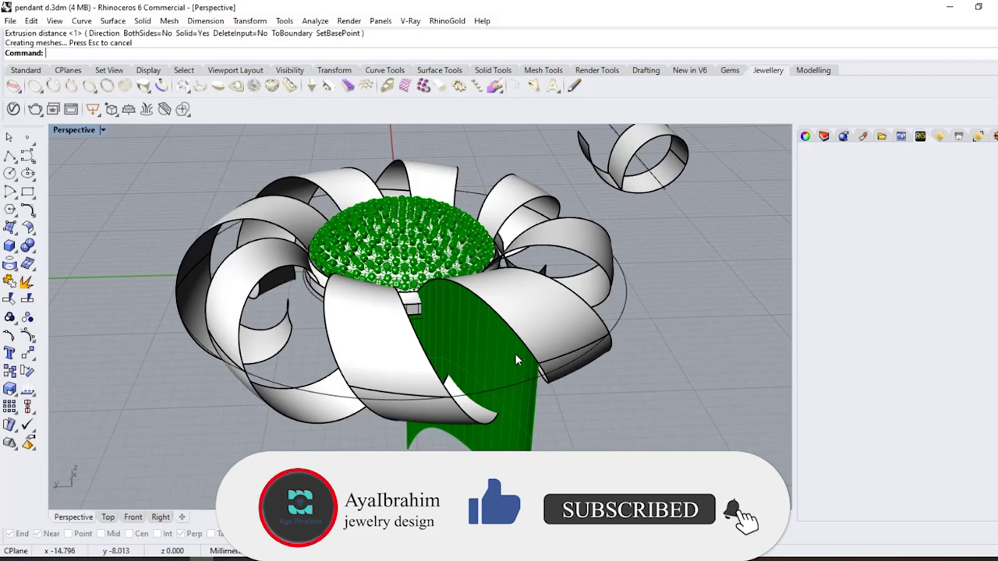
Hide the extruded wall's surface isocurves and move it to the Default layer, making that layer current
scroll(514, 357, "up", 6)
left_click(492, 346)
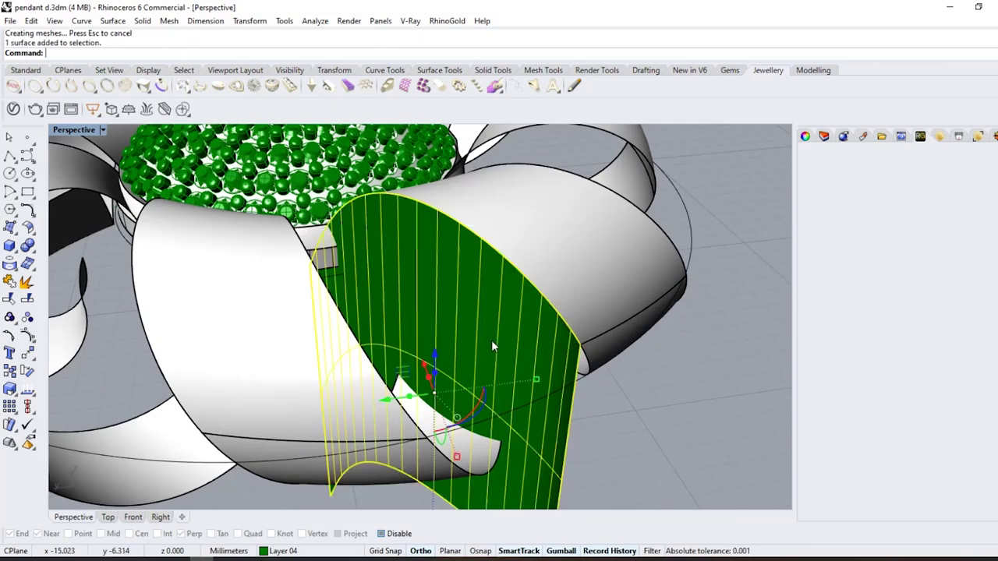
left_click(804, 138)
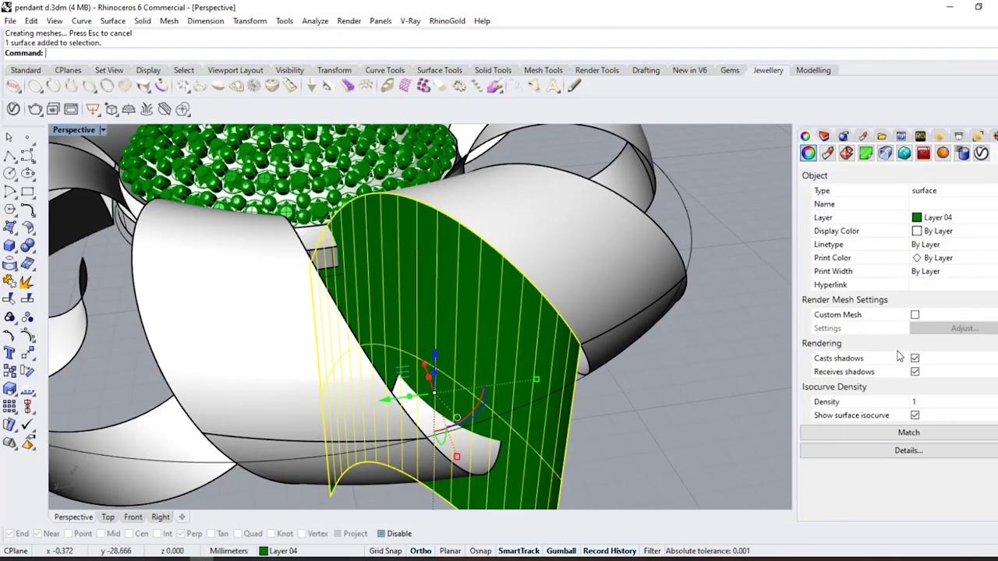
left_click(915, 416)
left_click(824, 137)
right_click(837, 179)
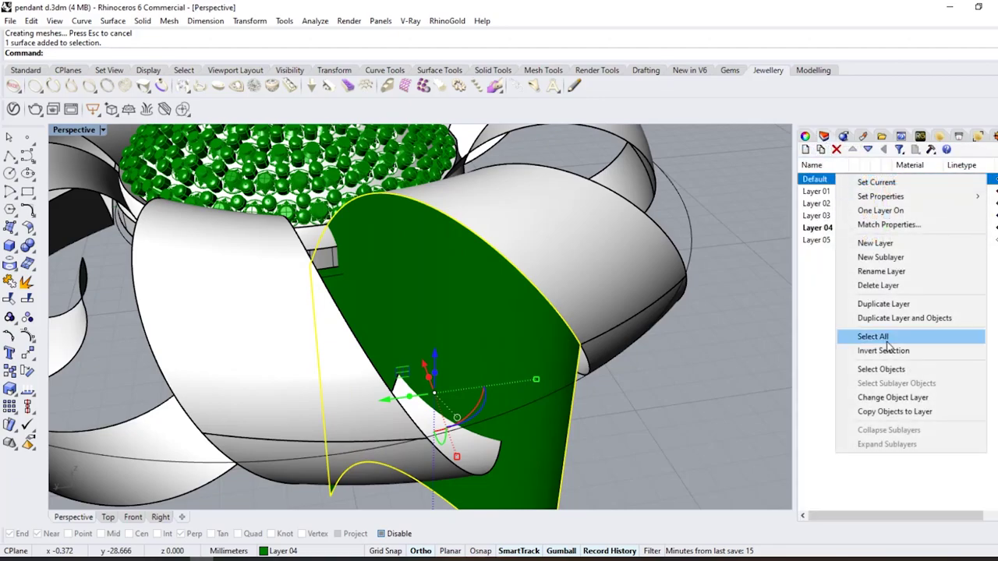
left_click(858, 397)
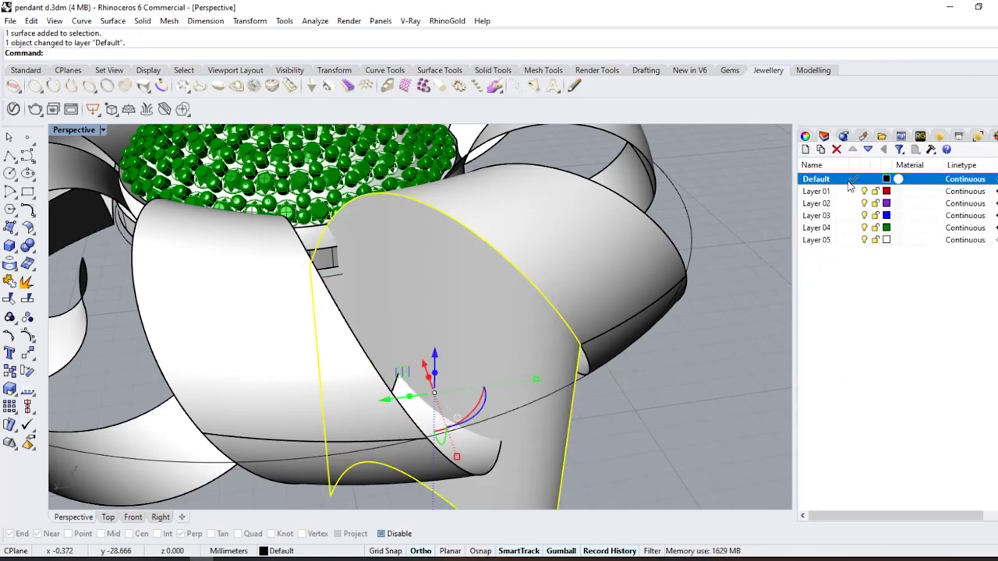
left_click(733, 356)
Offset the upper surface of the ribbon beside the extruded wall by 1 mm as a solid
left_click(31, 231)
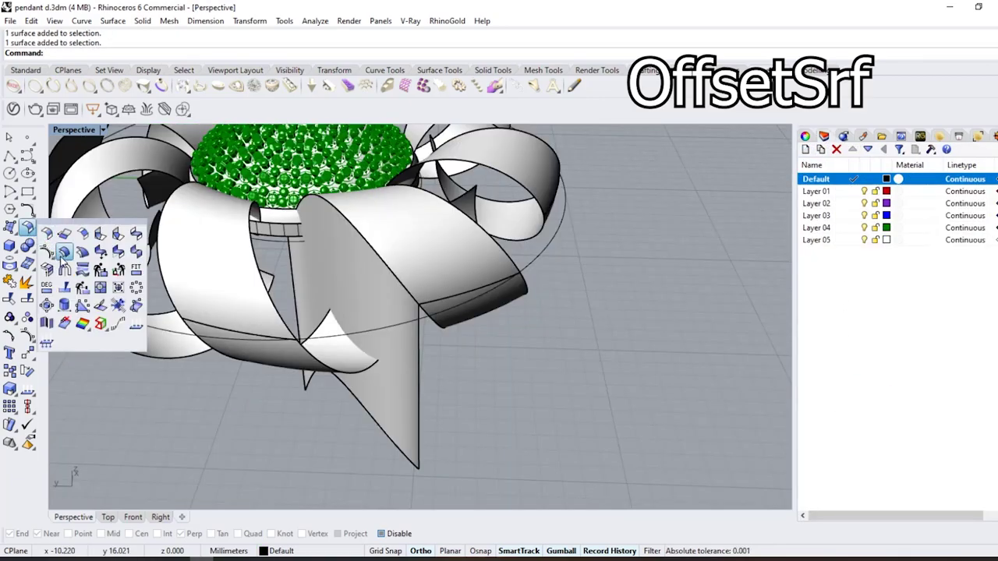
left_click(64, 255)
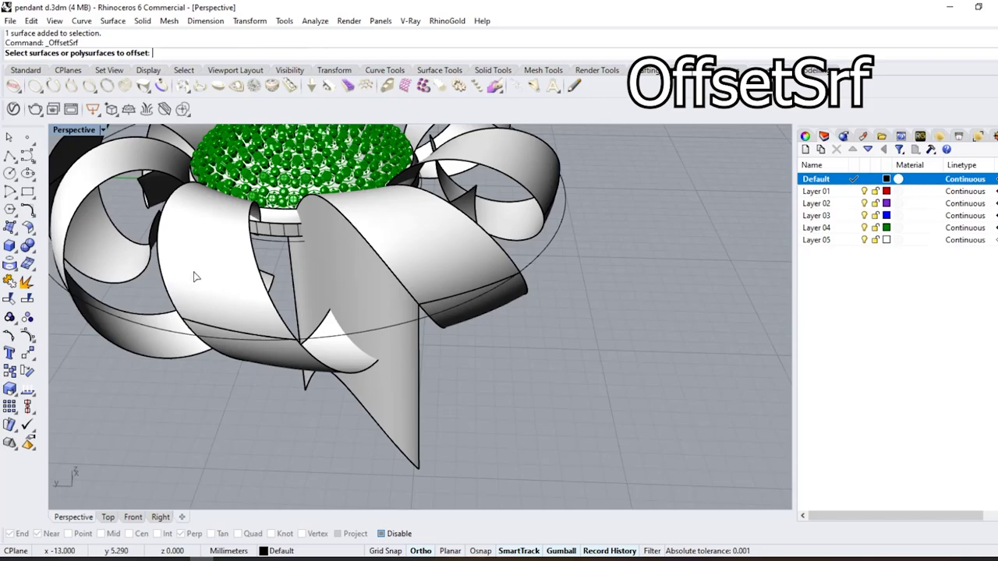
left_click(195, 277)
key("Return")
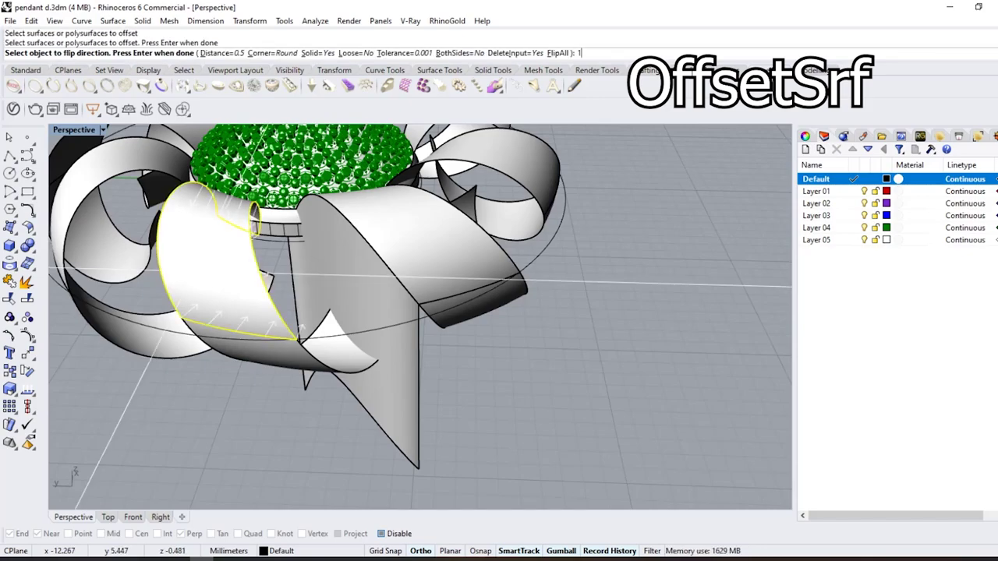
key("Return")
key("Return")
Offset the same ribbon's lower, curled surface inward as a solid to match its upper part
left_click(266, 349)
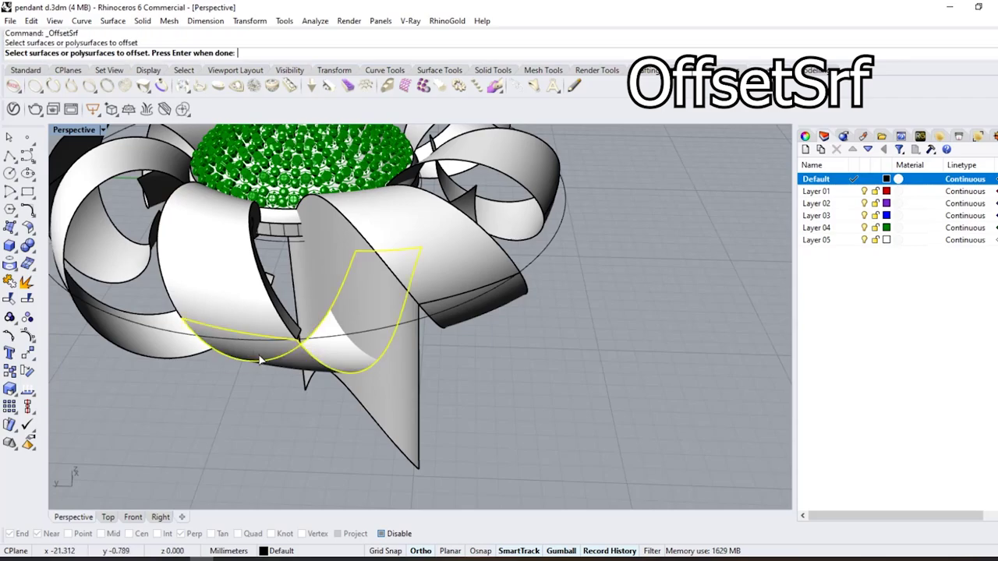
key("Return")
scroll(282, 341, "up", 5)
right_click_drag(384, 373, 332, 381)
key("Return")
right_click_drag(219, 404, 316, 390)
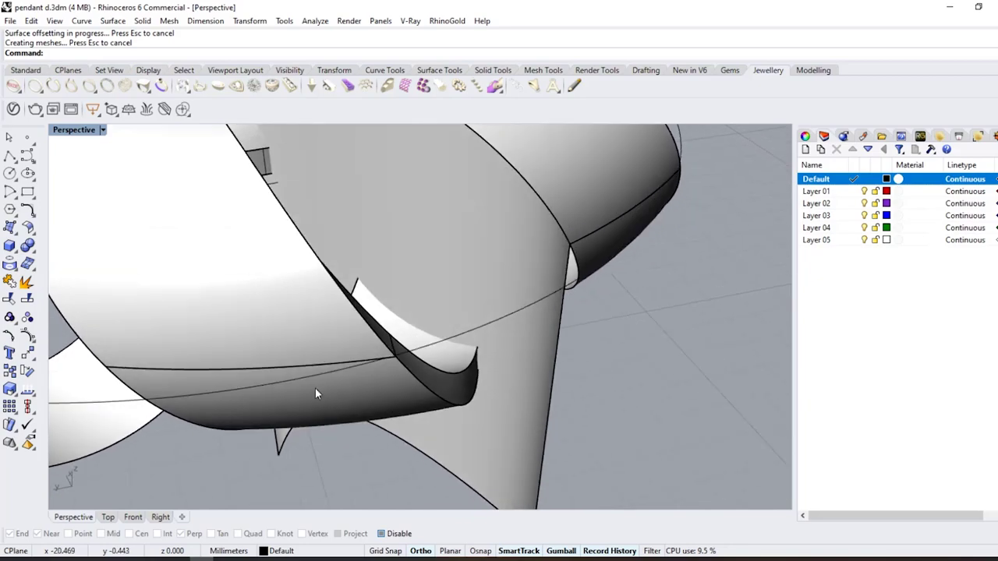
Create the intersection curve between the extruded wall and the thickened lower part of the neighbouring ribbon
left_click(520, 305)
left_click(139, 347, "shift")
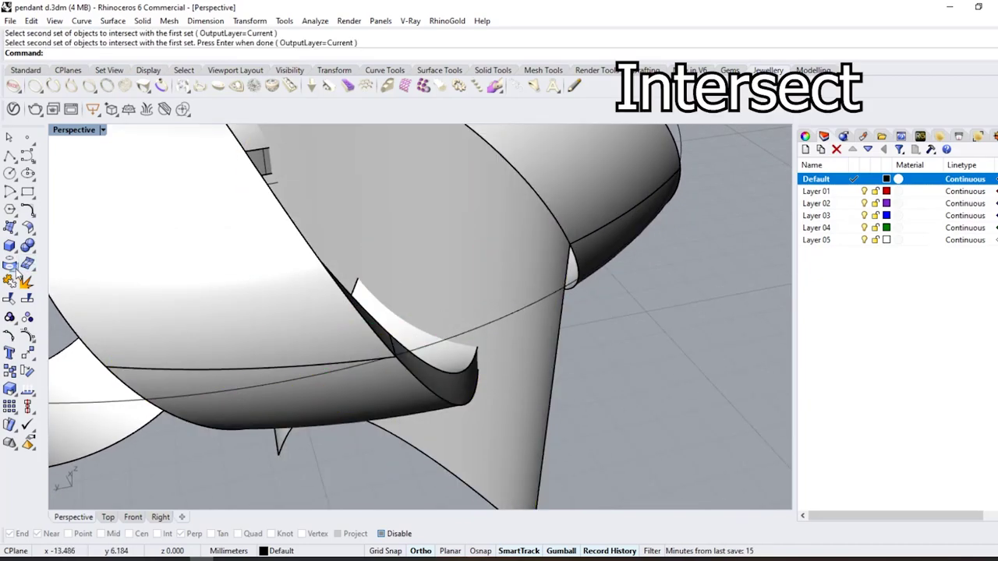
left_click(14, 269)
left_click(47, 291)
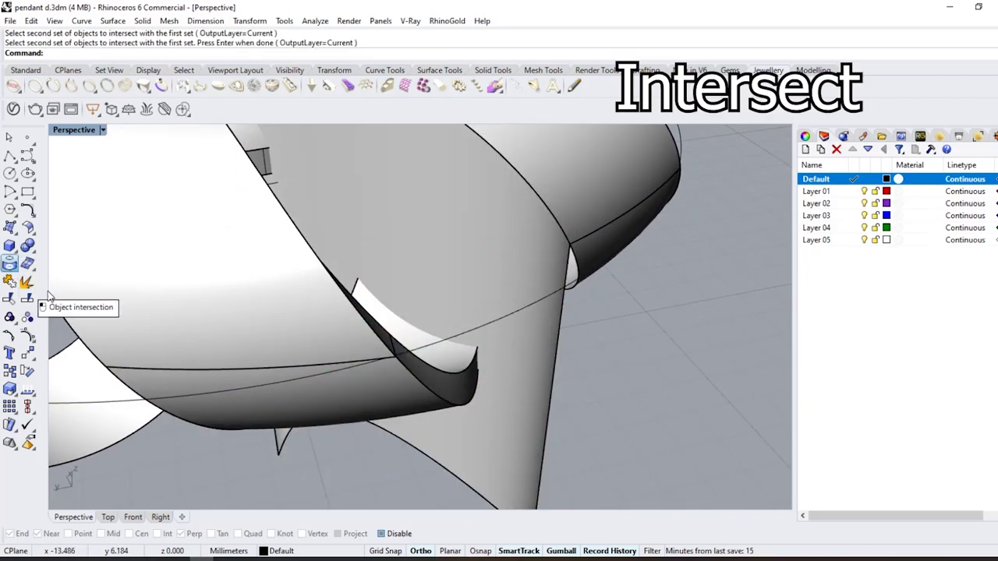
left_click(400, 269)
left_click(448, 392)
key("Return")
scroll(446, 391, "down", 10)
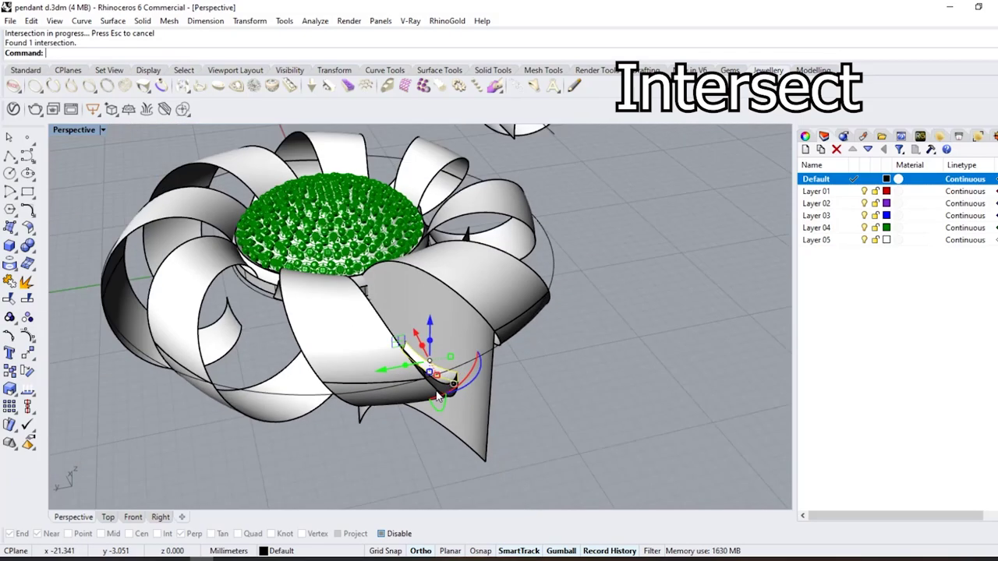
key("Escape")
Split the extruded wall along two V-direction isocurves, snapping to both end corners of the neighbouring ribbon's curled lower part
mouse_move(438, 391)
right_mouse_down()
mouse_move(414, 406)
mouse_move(437, 390)
right_mouse_up()
scroll(437, 390, "up", 10)
scroll(439, 361, "up", 3)
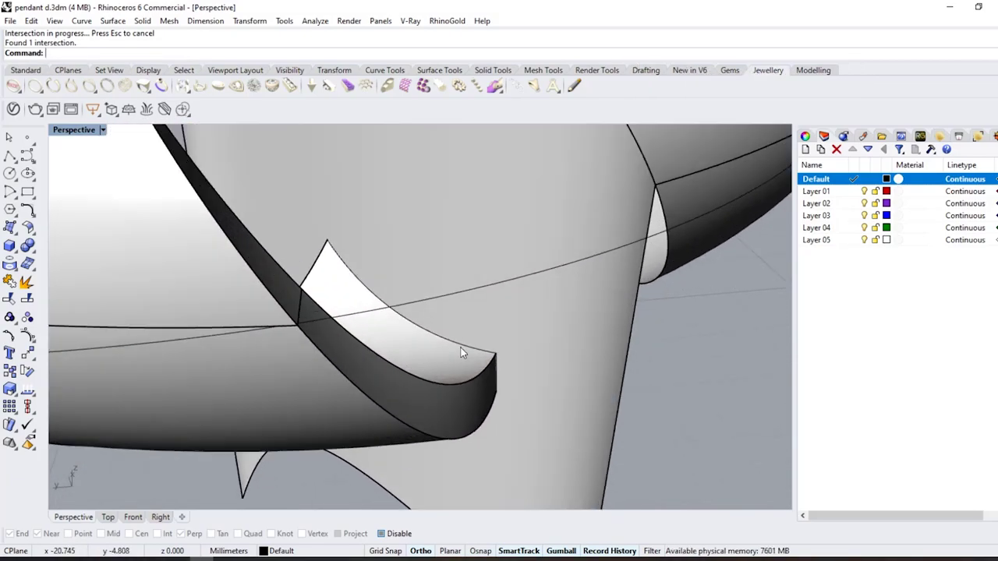
left_click(463, 351)
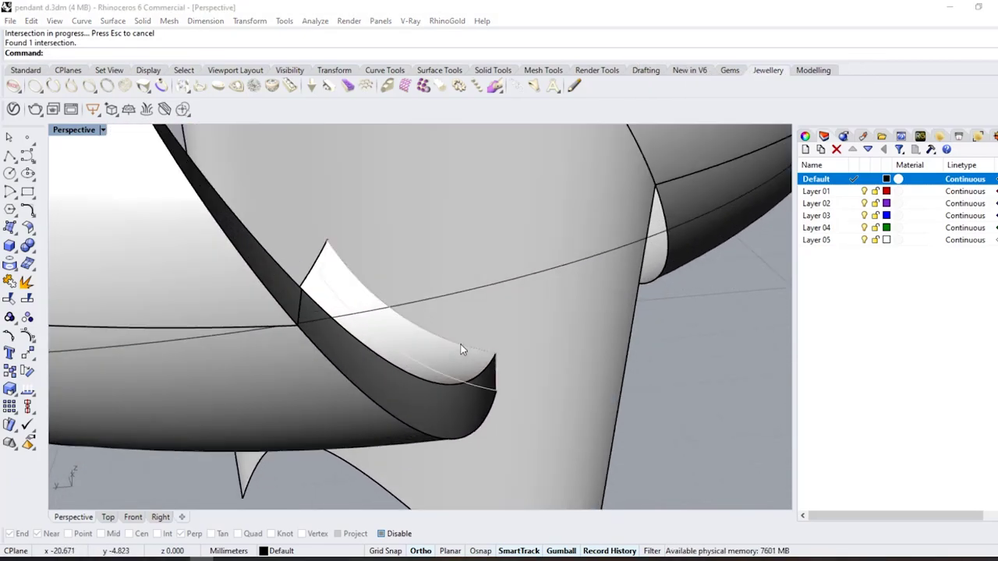
left_click(28, 284)
left_click(123, 53)
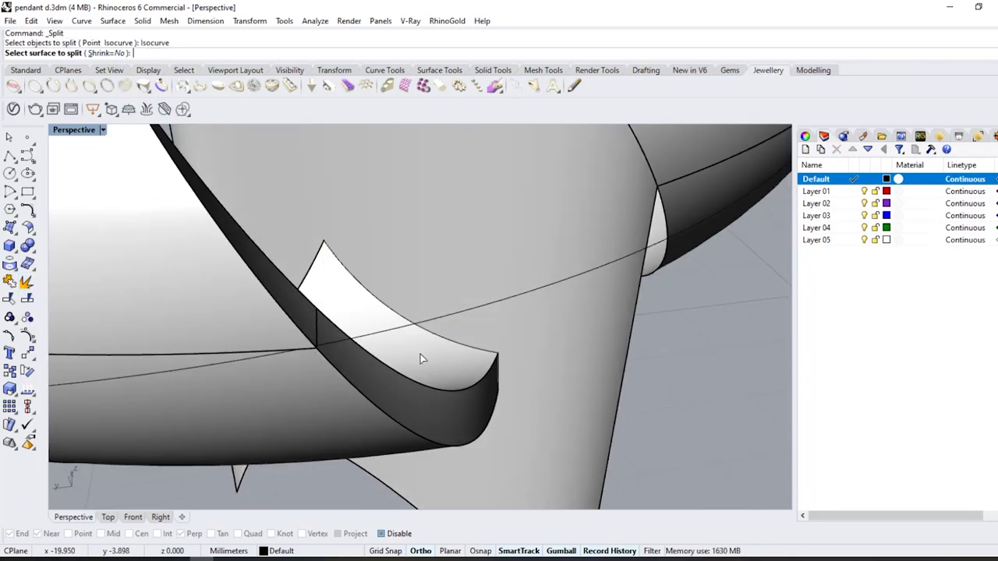
left_click(503, 386)
left_click(102, 53)
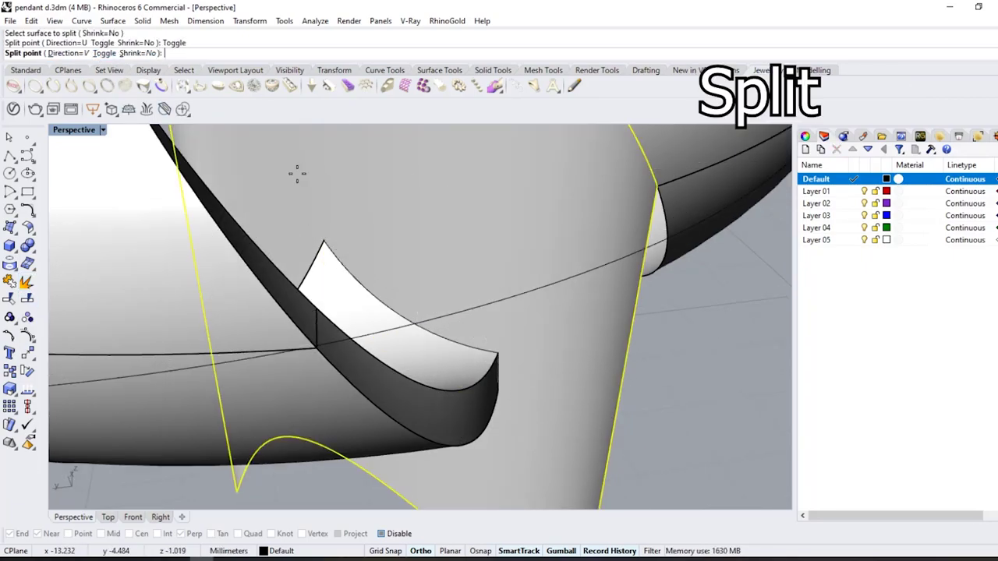
left_click(394, 534)
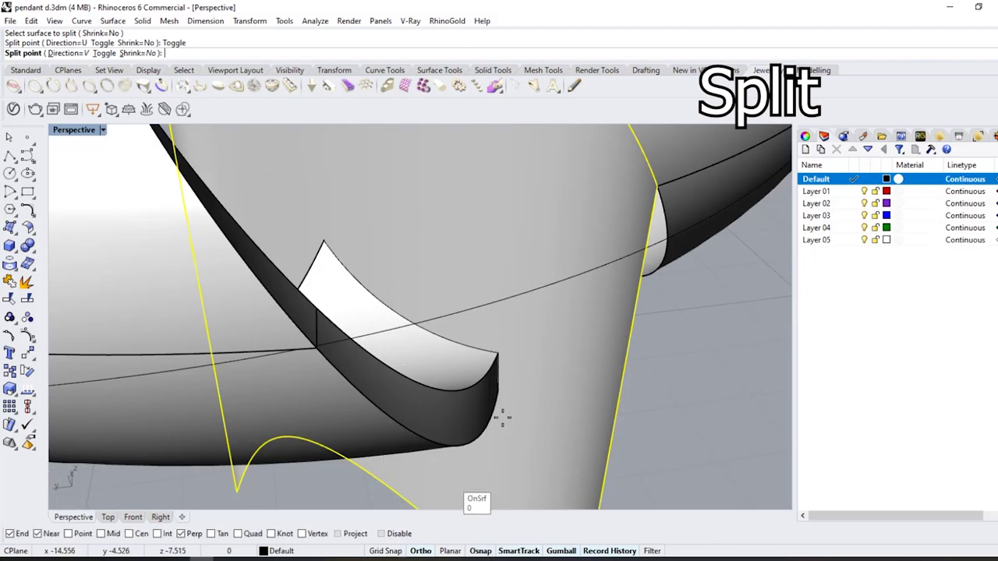
left_click(499, 353)
scroll(499, 354, "down", 6)
right_click_drag(354, 347, 381, 335)
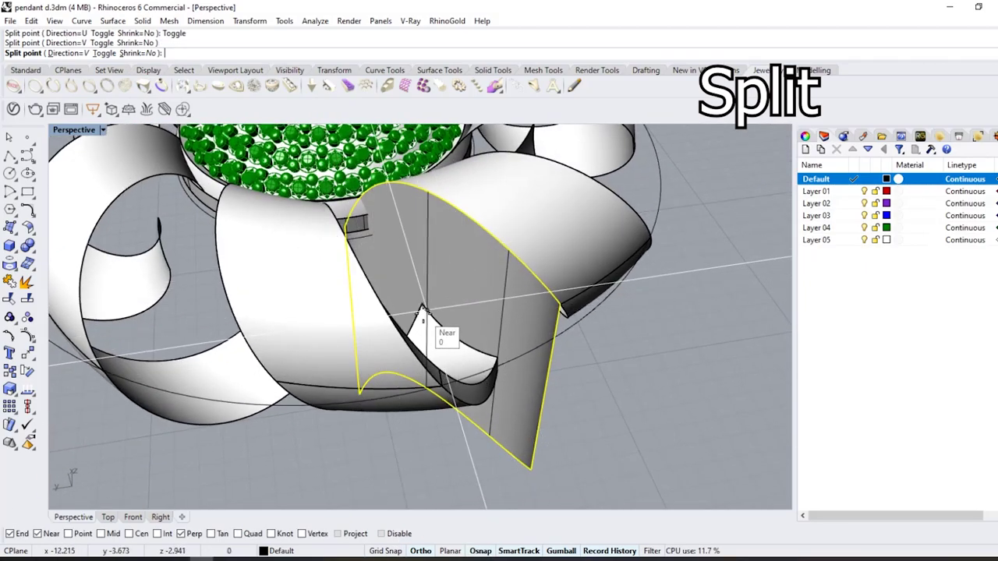
left_click(421, 308)
key("Return")
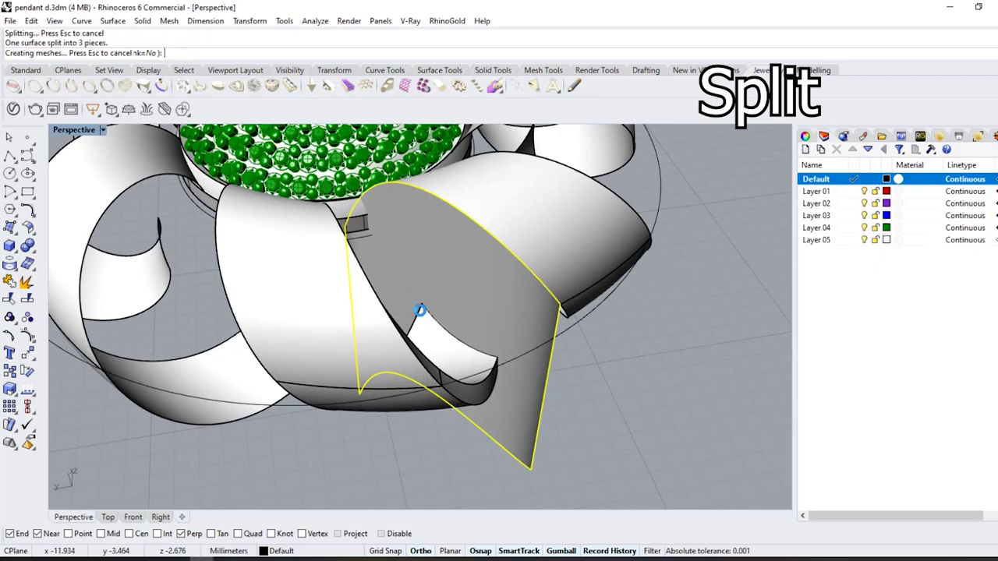
Delete the two outer pieces of the split wall, keeping only the middle strip
left_click(397, 261)
key("Delete")
right_click_drag(395, 277, 432, 267)
left_click(515, 310)
key("Delete")
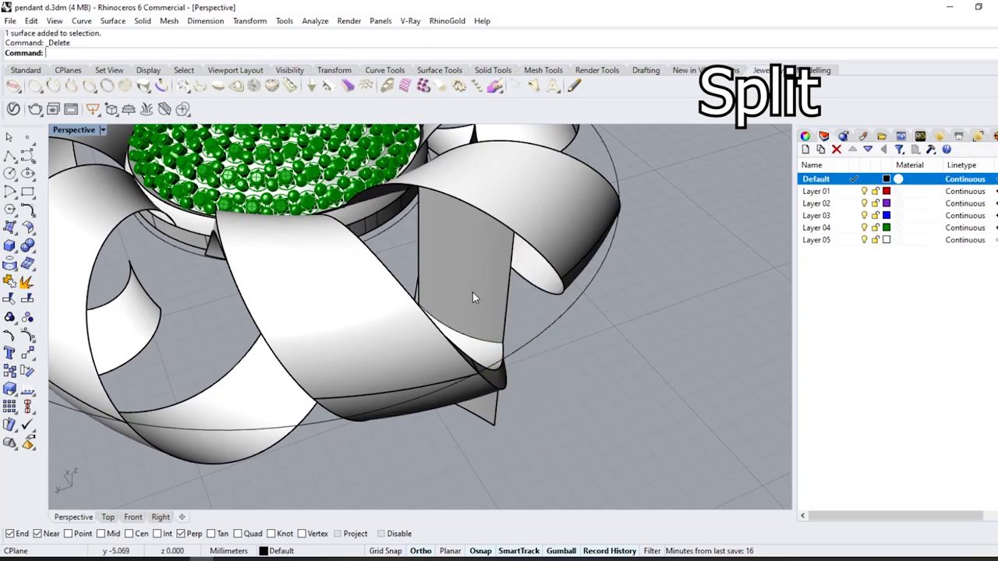
Split the remaining wall strip along its crossing with the thickened ribbon and delete the portion underneath
right_click_drag(473, 292, 423, 263)
scroll(470, 307, "up", 6)
left_click(470, 308)
right_click_drag(470, 308, 410, 314)
left_click(27, 300)
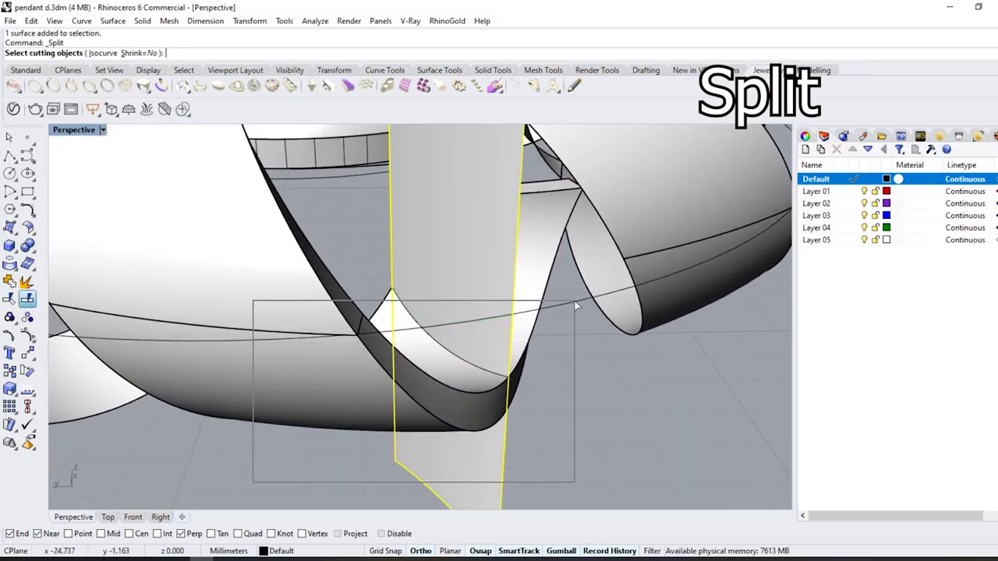
left_click_drag(575, 302, 575, 302)
right_click(453, 393)
left_click(436, 223, "ctrl")
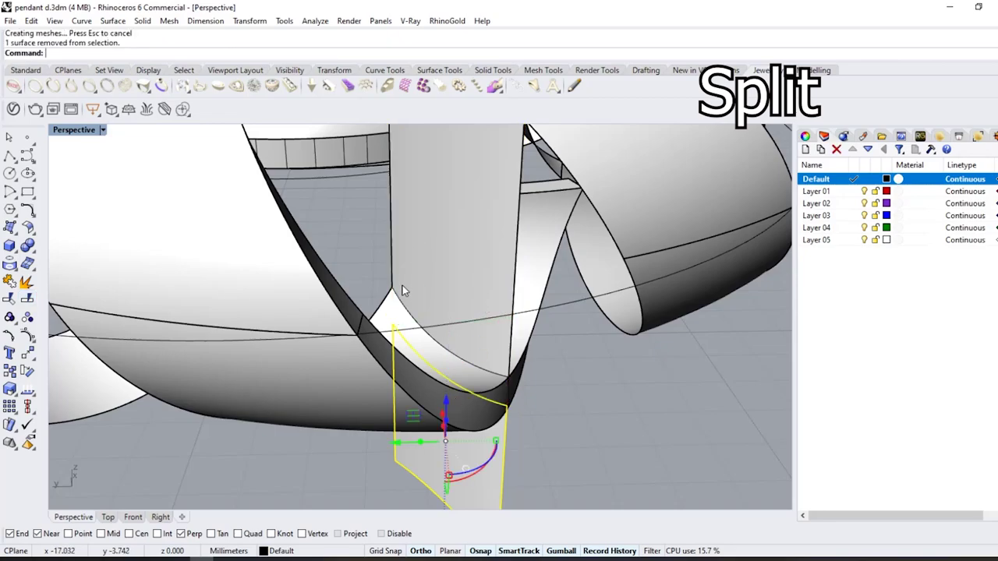
scroll(403, 291, "down", 5)
key("Delete")
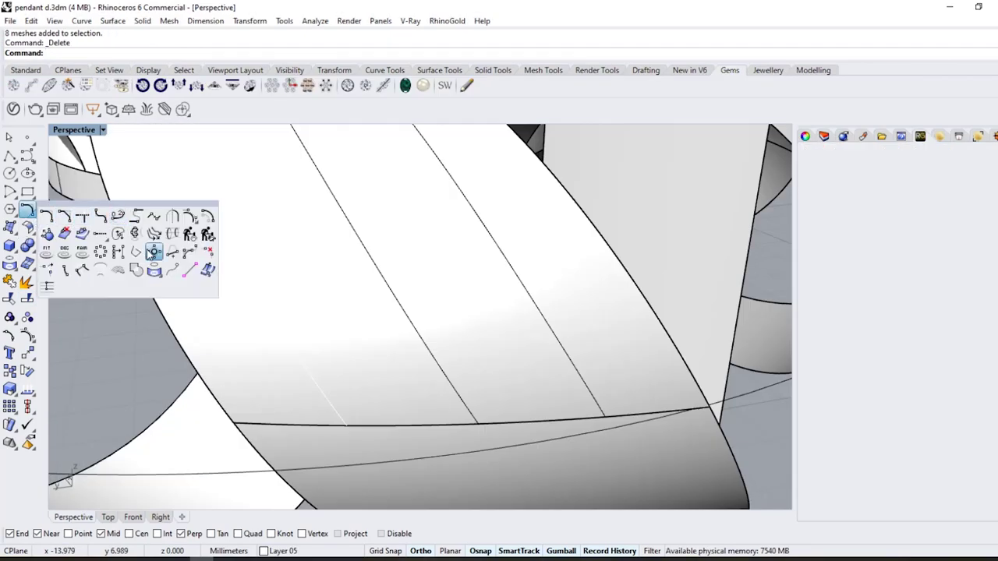
Offset the lower edge of the ribbon's upper section by 0.8 mm along its surface
left_click(152, 253)
left_click(473, 437)
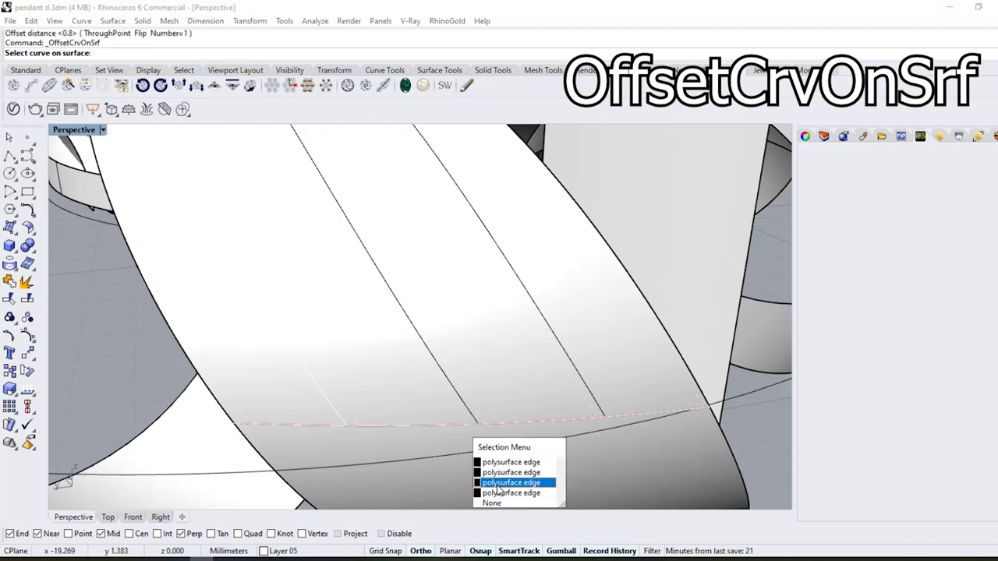
left_click(500, 494)
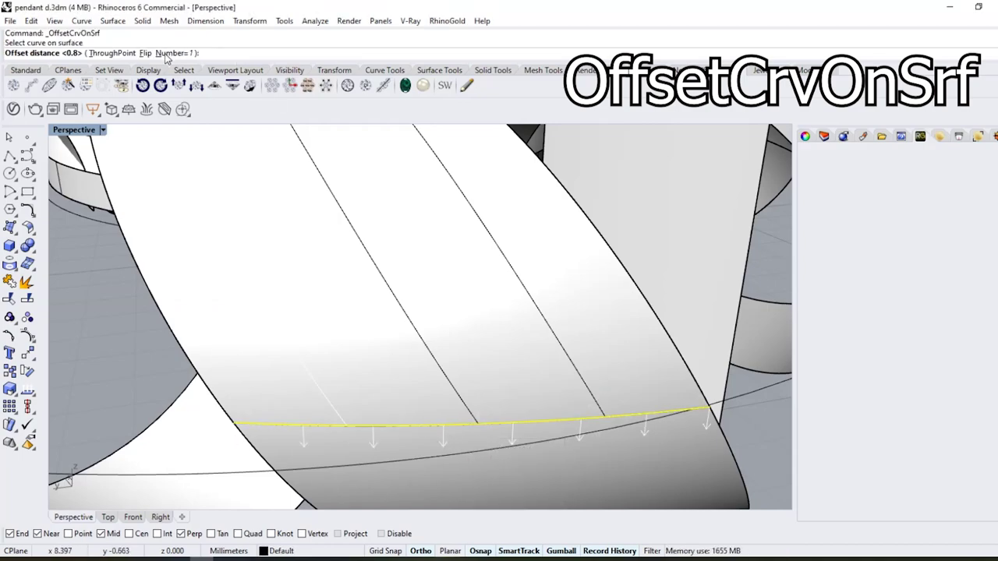
key("Return")
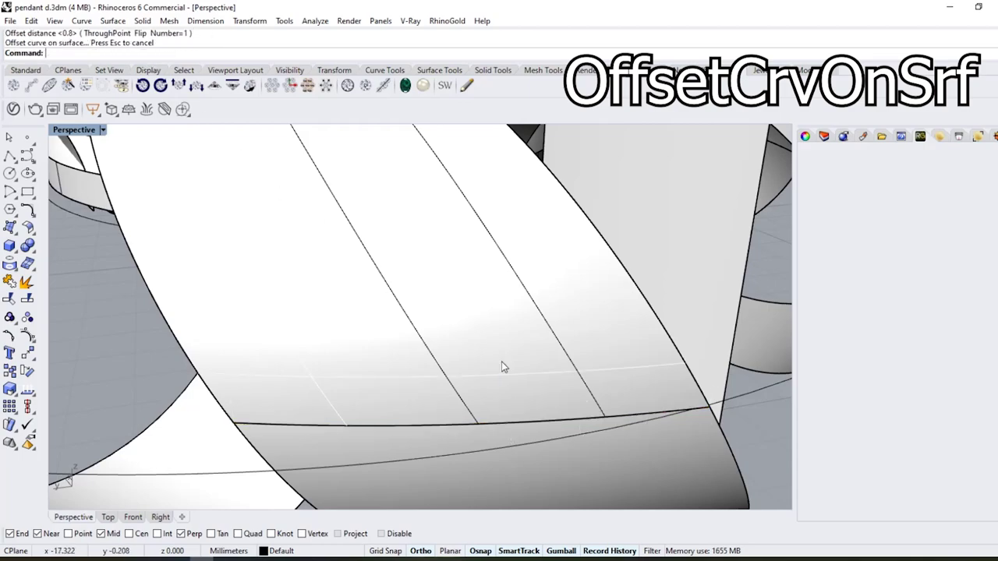
Offset the new curve repeatedly up the ribbon's surface with the number of offsets set to 20
left_click(499, 376)
key("Return")
left_click(492, 345)
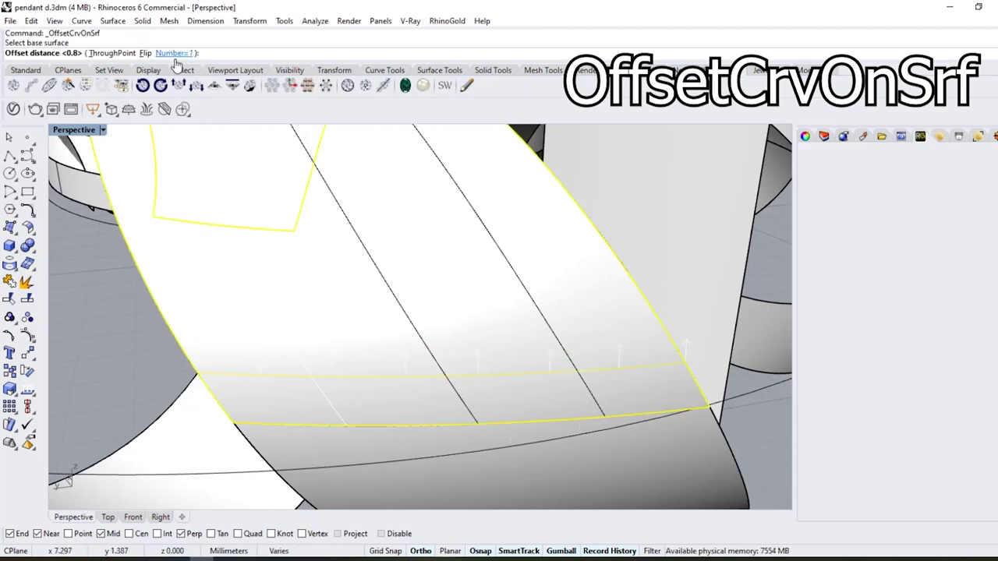
left_click(174, 53)
type("20")
key("Return")
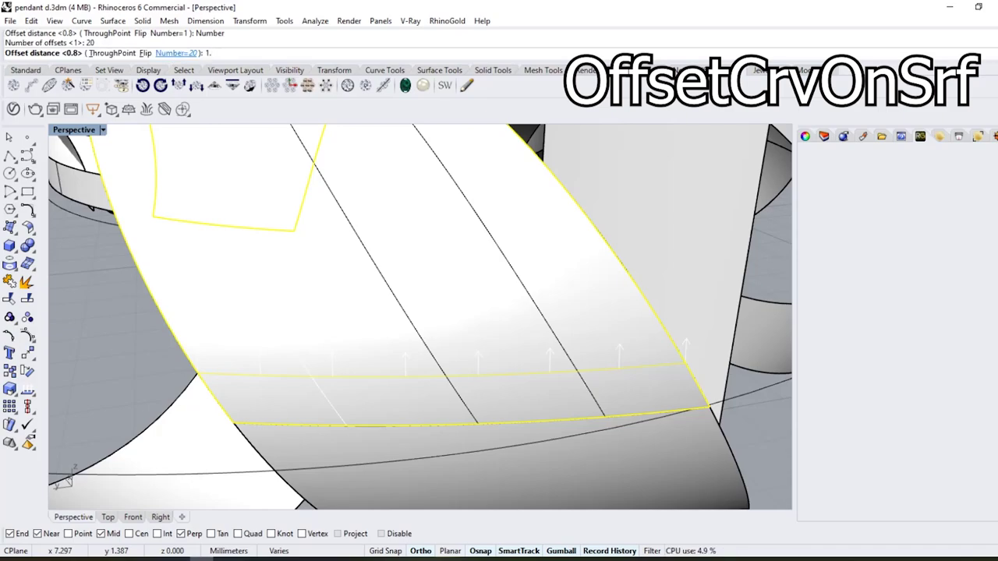
key("Return")
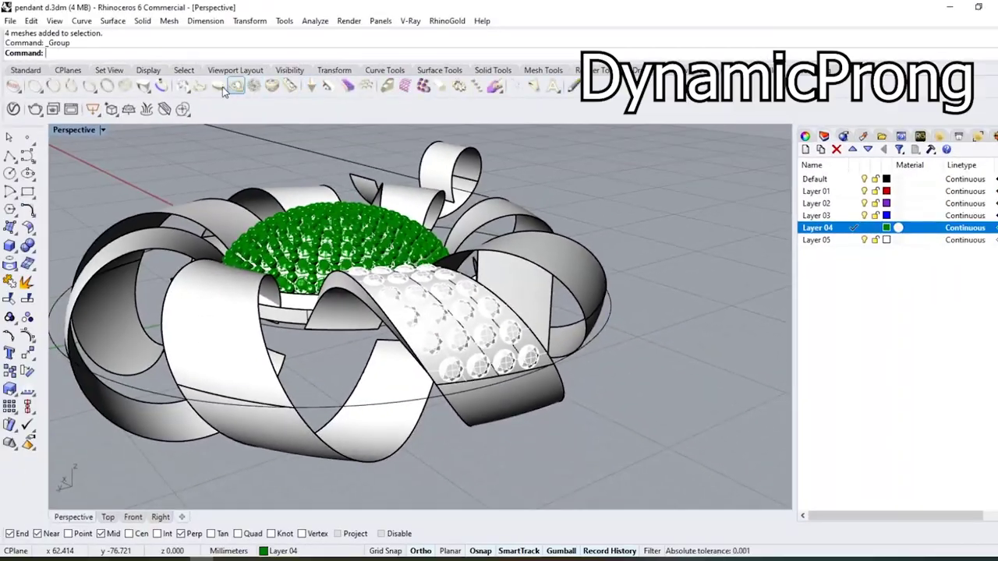
Add prongs around the ribbon's gems with Dynamic Prong, and create style 001 cutters for all the gems in Cutter Studio
left_click(201, 109)
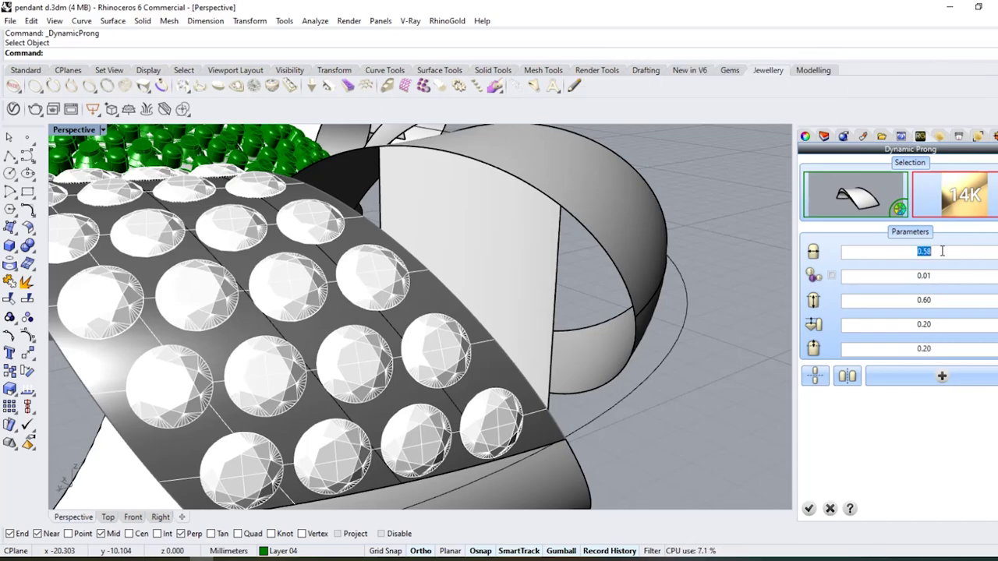
left_click(942, 376)
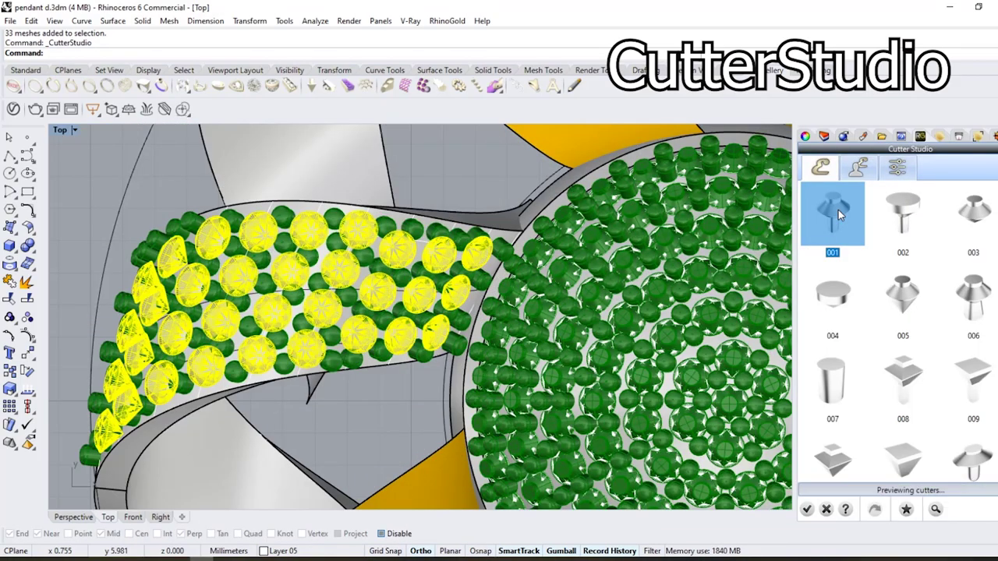
left_click(809, 510)
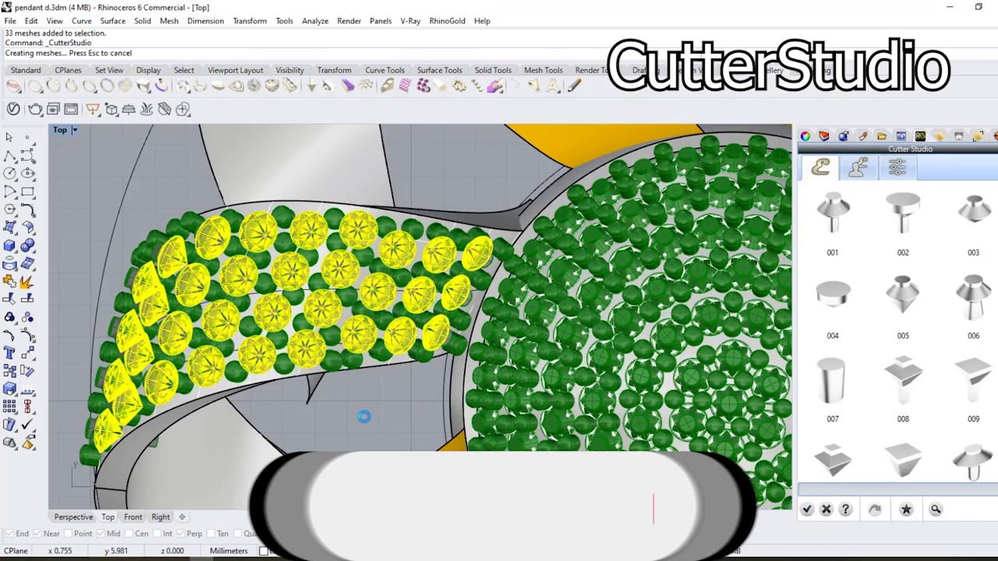
scroll(382, 199, "down", 6)
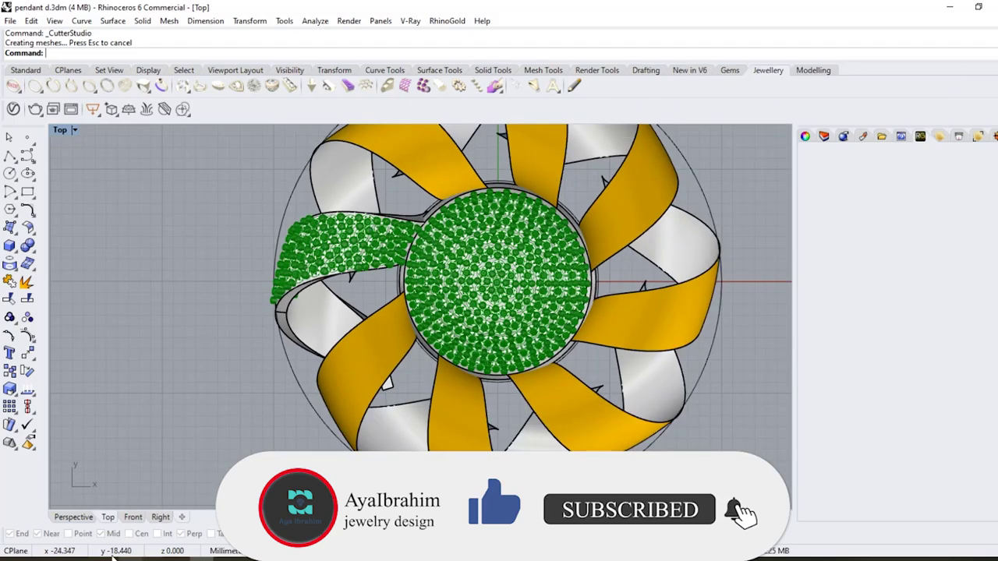
Offset the trimmed connecting wall by 0.6 mm as an open surface with the Solid option off
left_click(76, 520)
right_click_drag(335, 332, 312, 282)
scroll(531, 240, "up", 4)
mouse_move(542, 297)
right_mouse_down()
mouse_move(511, 273)
mouse_move(546, 285)
right_mouse_up()
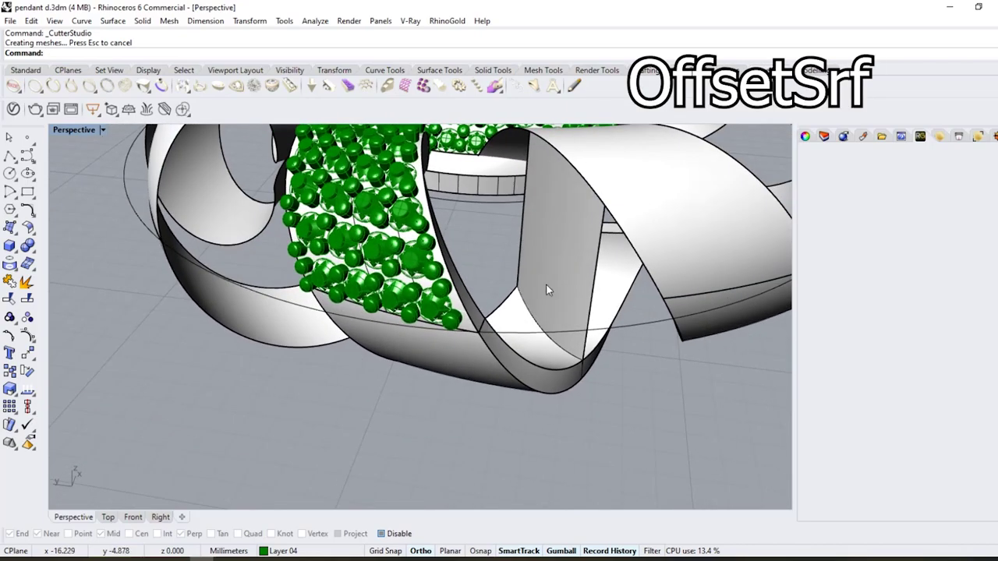
left_click(549, 246)
left_click(30, 229)
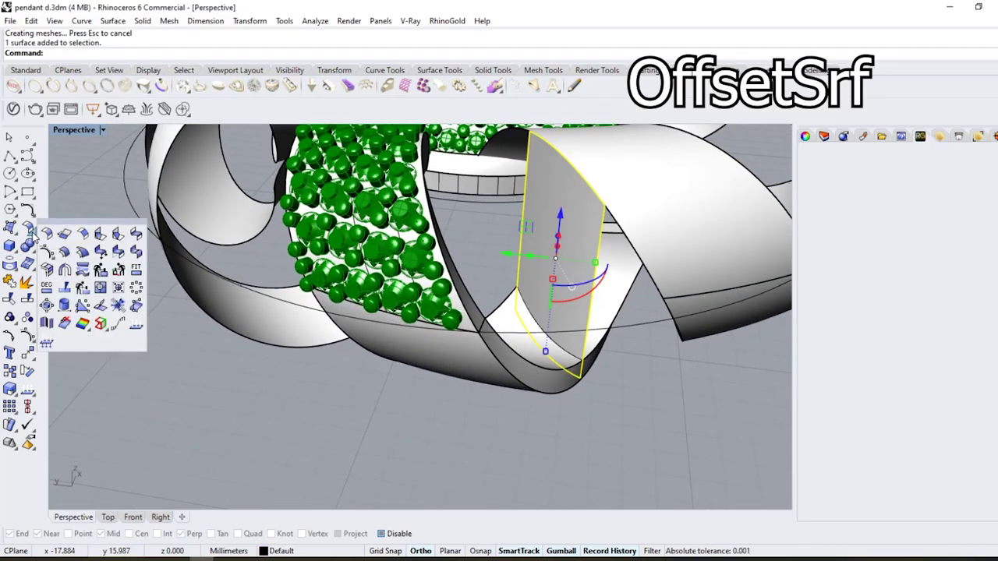
left_click(64, 252)
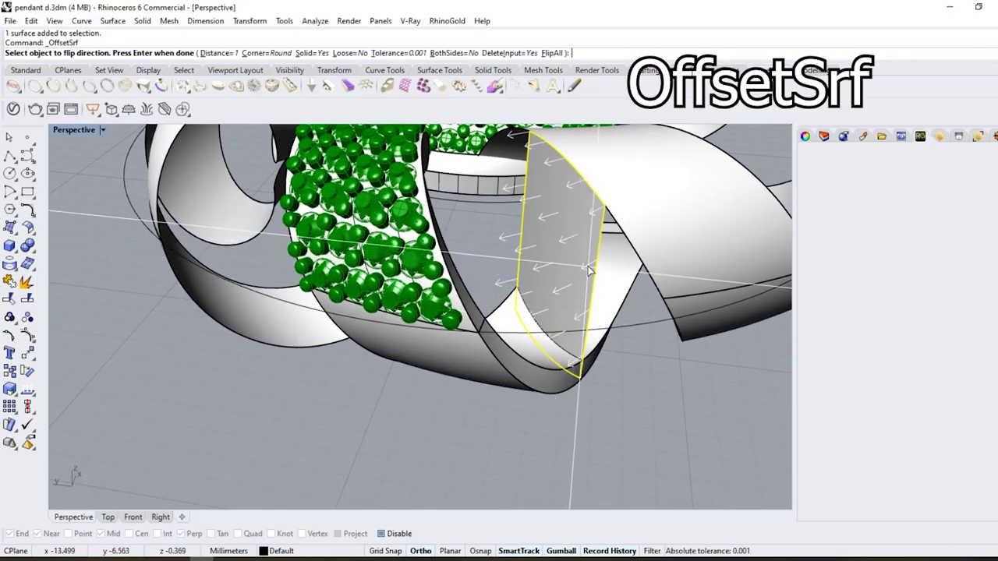
left_click(314, 54)
key("Return")
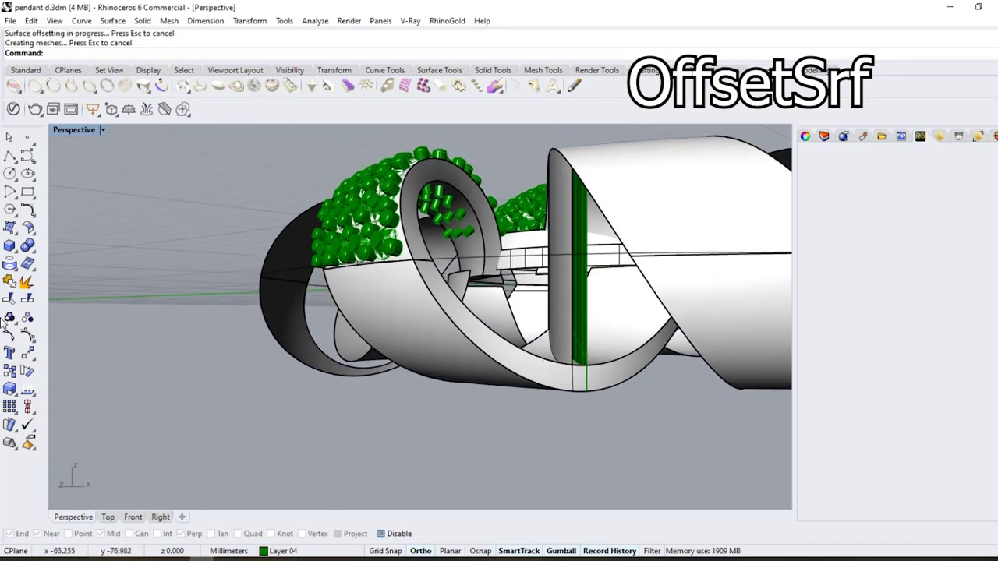
Untrim the edge of the offset wall surface so that it extends past the thickened ribbon
left_click(10, 299)
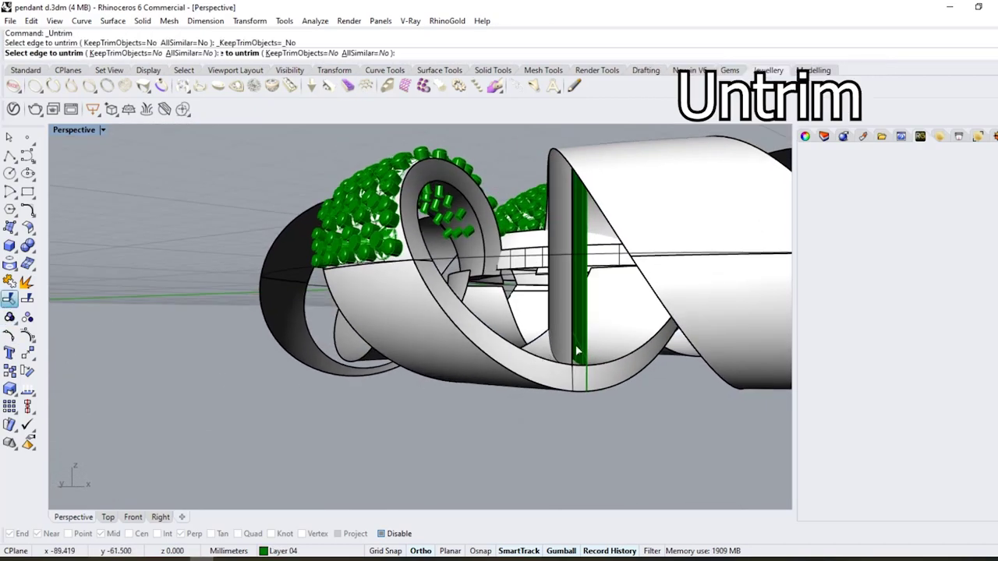
left_click(587, 340)
right_click_drag(584, 393, 437, 331)
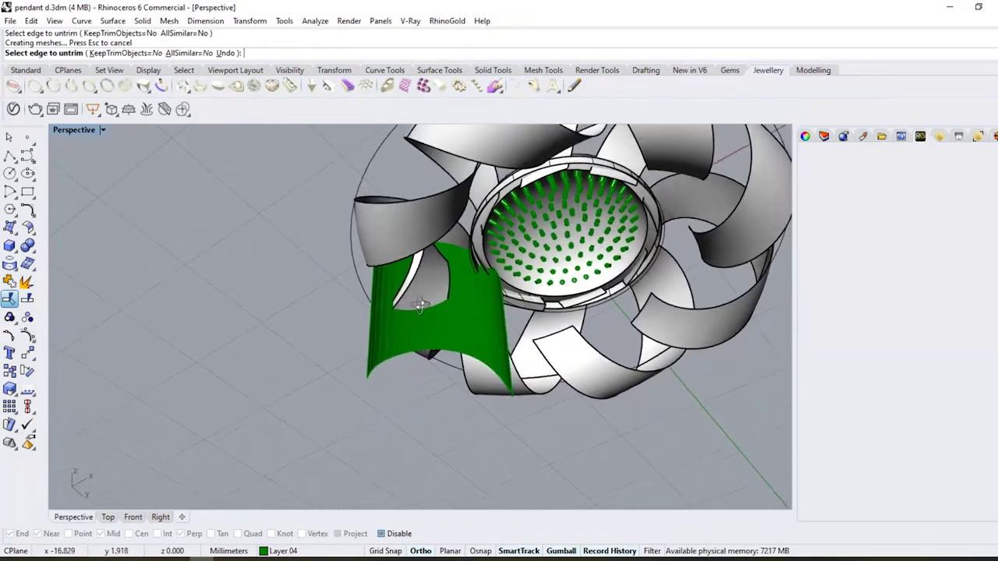
scroll(377, 274, "up", 5)
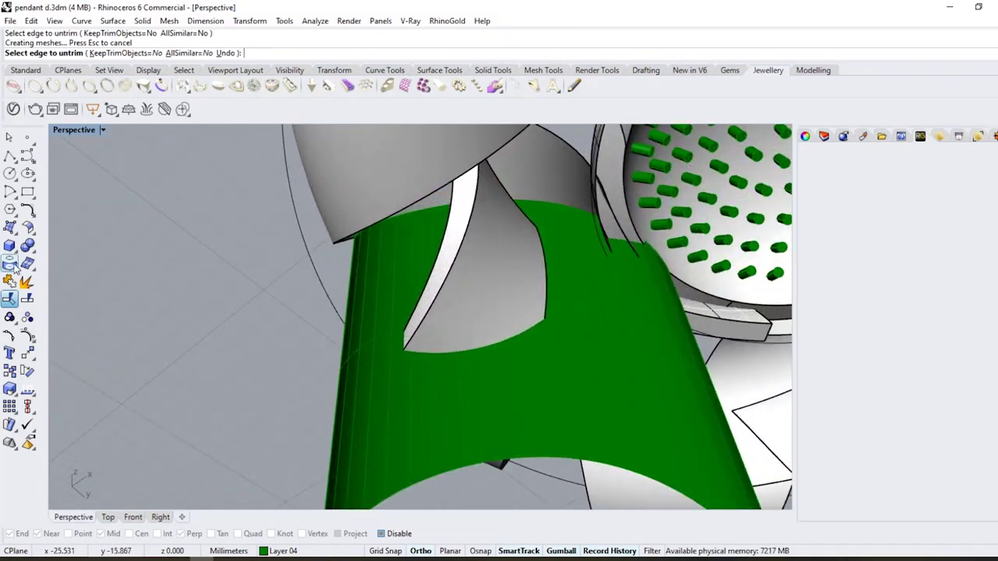
Boolean split the thickened ribbon with the untrimmed surface, then delete the excess ribbon piece and the cutting surface
left_click(28, 246)
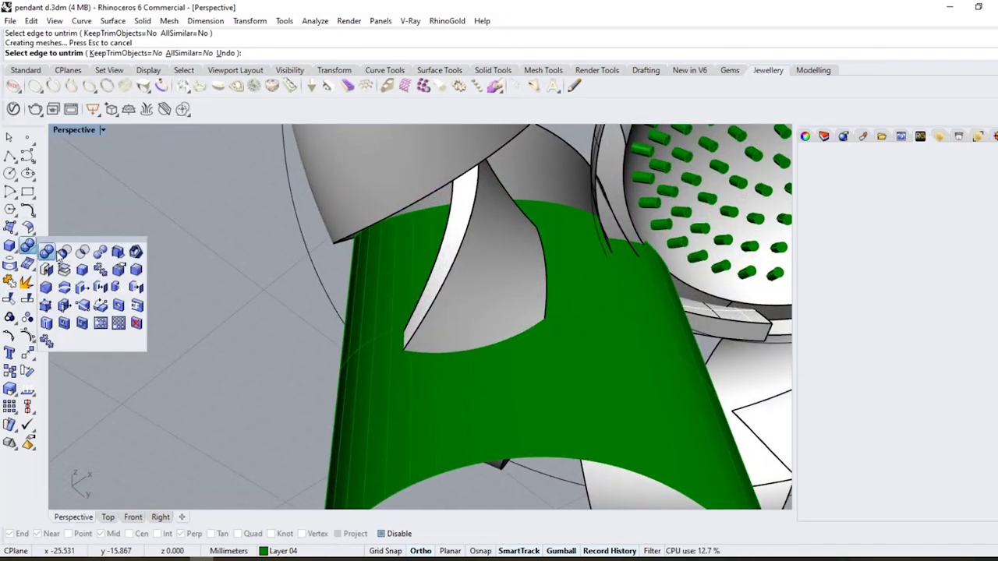
left_click(103, 253)
left_click(474, 292)
key("Return")
left_click(390, 291)
key("Return")
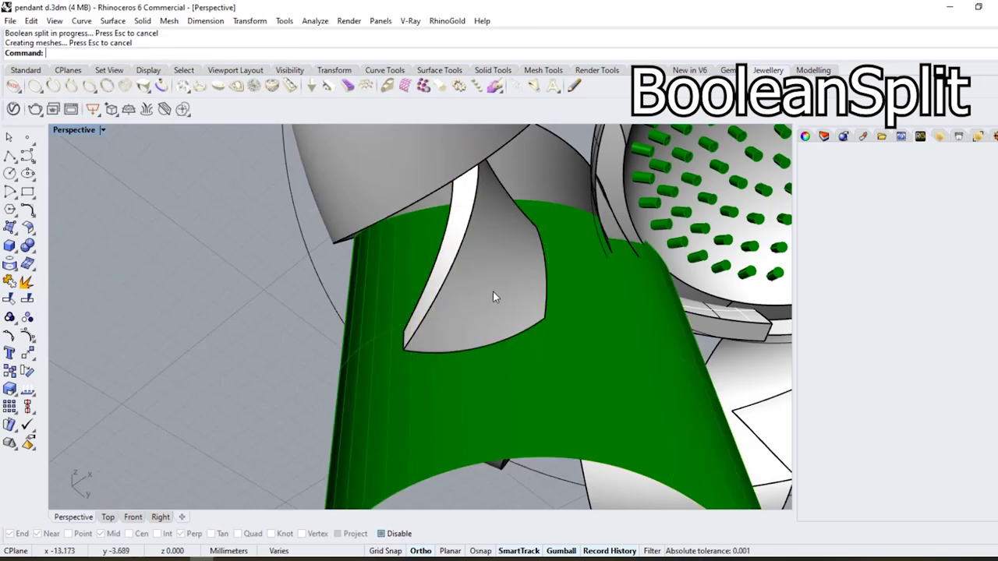
left_click(494, 294)
key("Delete")
left_click(430, 333)
key("Delete")
Offset the connecting wall by 0.6 mm as a solid
right_click_drag(346, 320, 620, 472)
scroll(498, 395, "down", 4)
right_click_drag(415, 423, 456, 444)
scroll(438, 296, "up", 3)
left_click(438, 296)
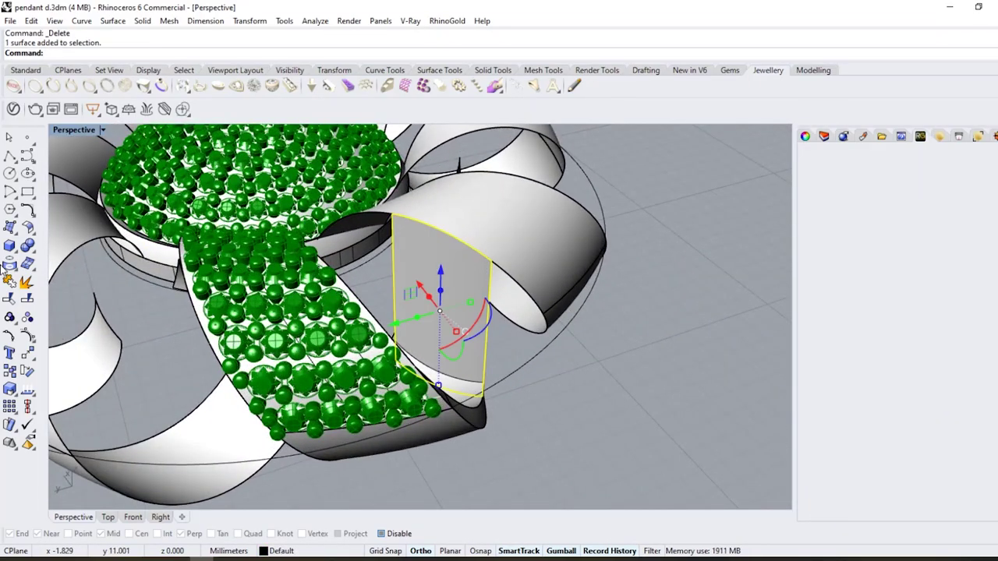
left_click(27, 228)
left_click(65, 251)
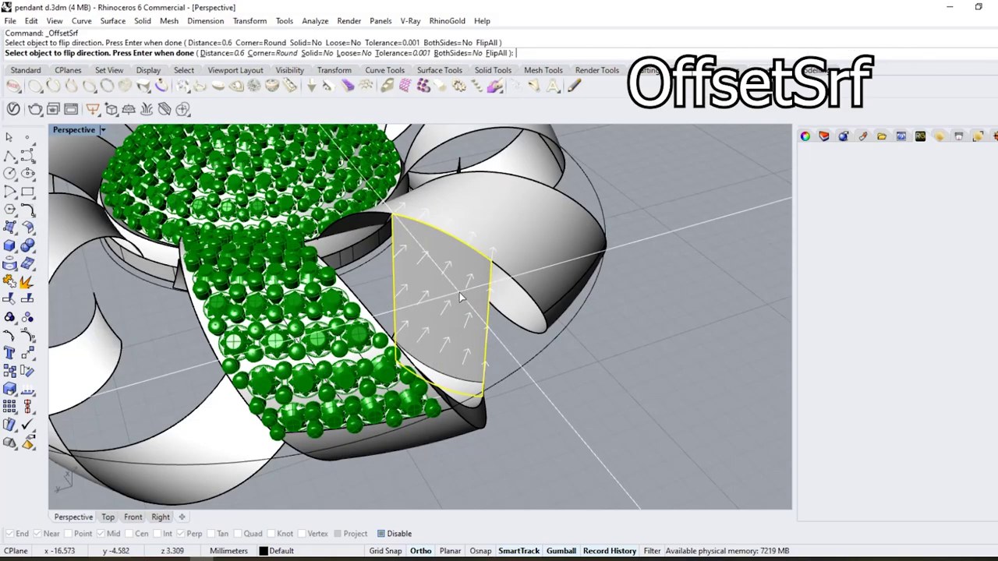
left_click(318, 54)
left_click(318, 53)
key("Return")
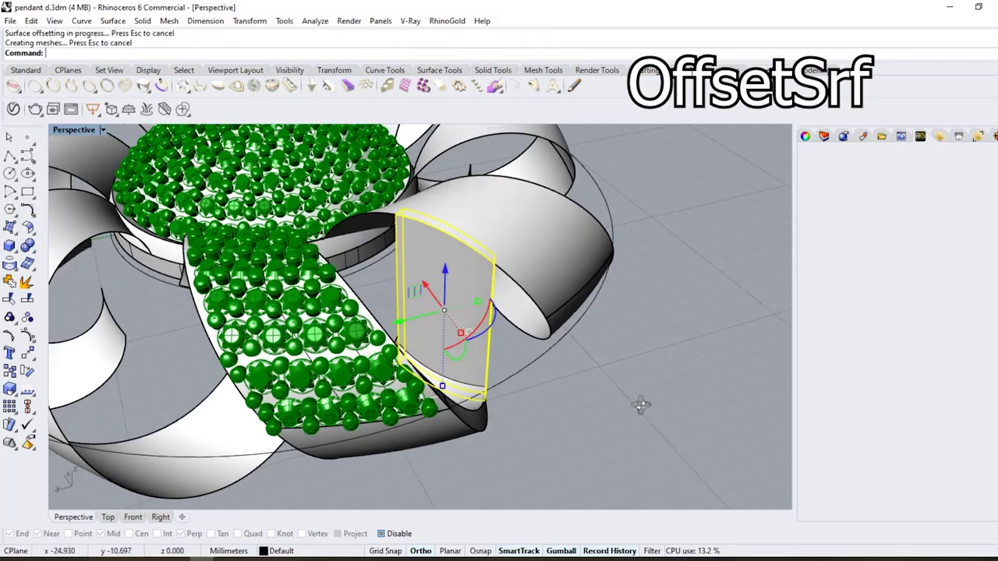
right_click_drag(642, 408, 666, 417)
scroll(502, 402, "down", 5)
key("Escape")
right_click_drag(502, 401, 467, 405)
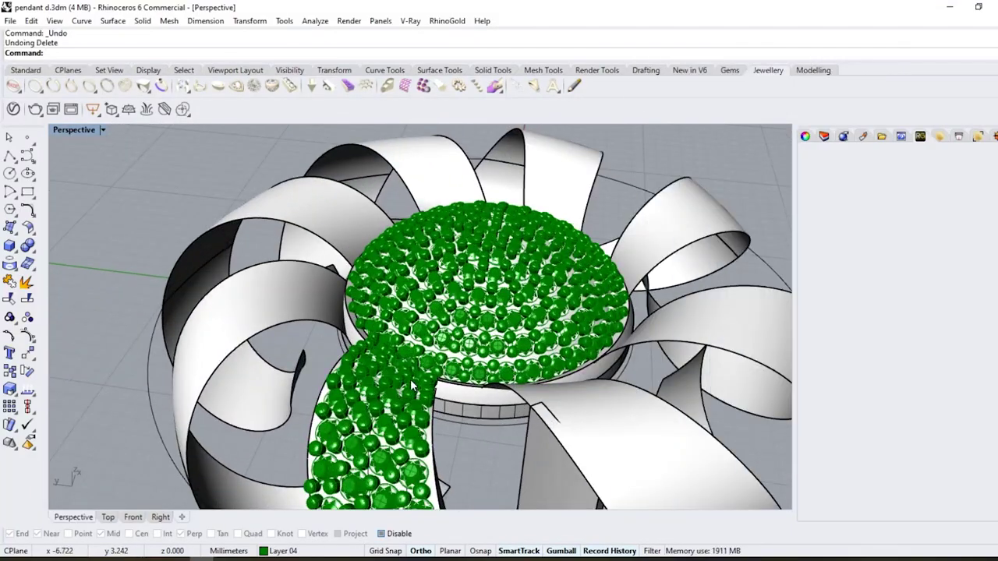
Offset the ring wall around the dome by 0.6 mm as a solid, deleting the input surface
right_click_drag(410, 379, 406, 136)
left_click(548, 253)
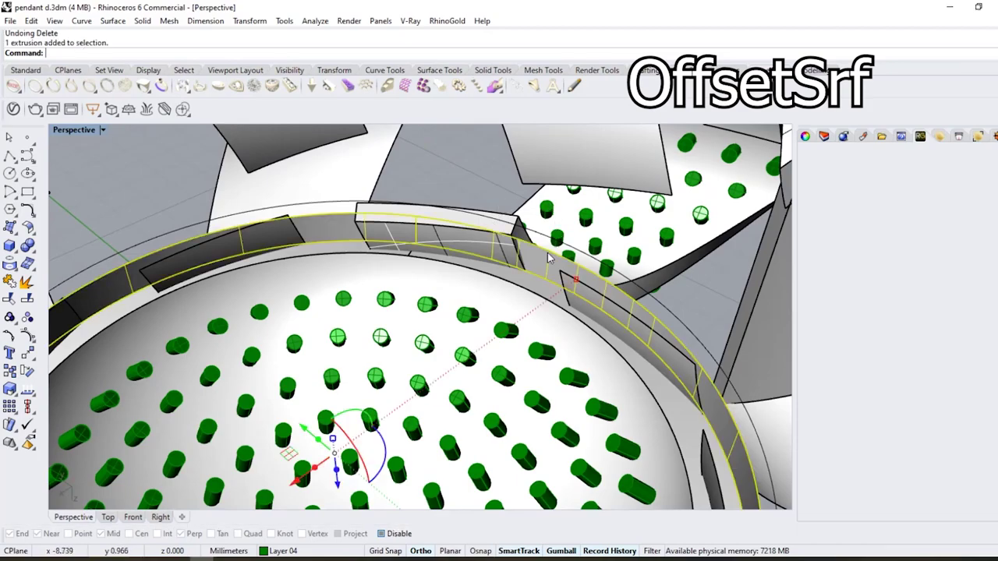
left_click(32, 236)
left_click(63, 252)
left_click(349, 223)
right_click(348, 236)
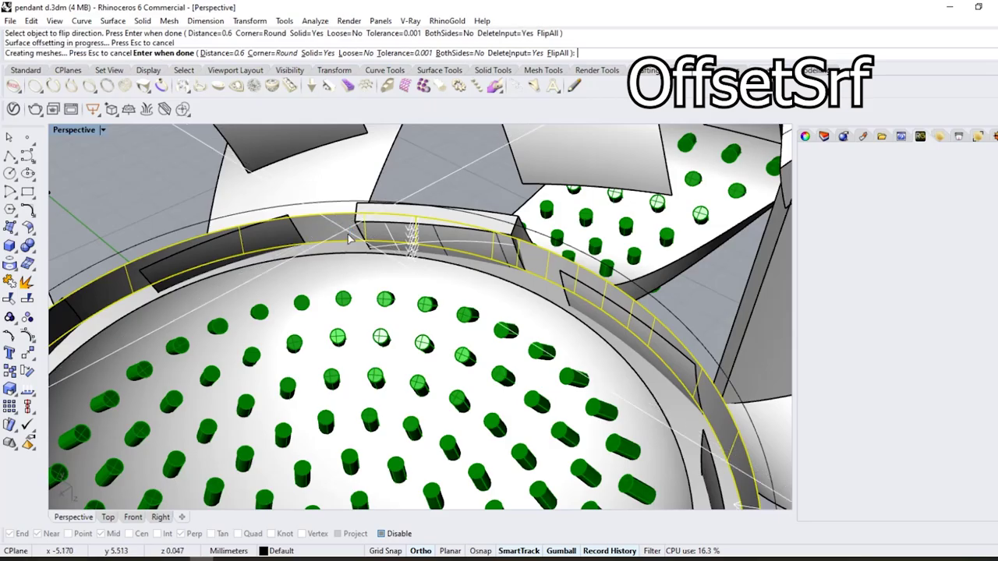
right_click_drag(430, 224, 450, 302)
key("Escape")
Duplicate the outer edge on the underside of the thickened ring and create a patch surface from it
right_click_drag(361, 290, 569, 316)
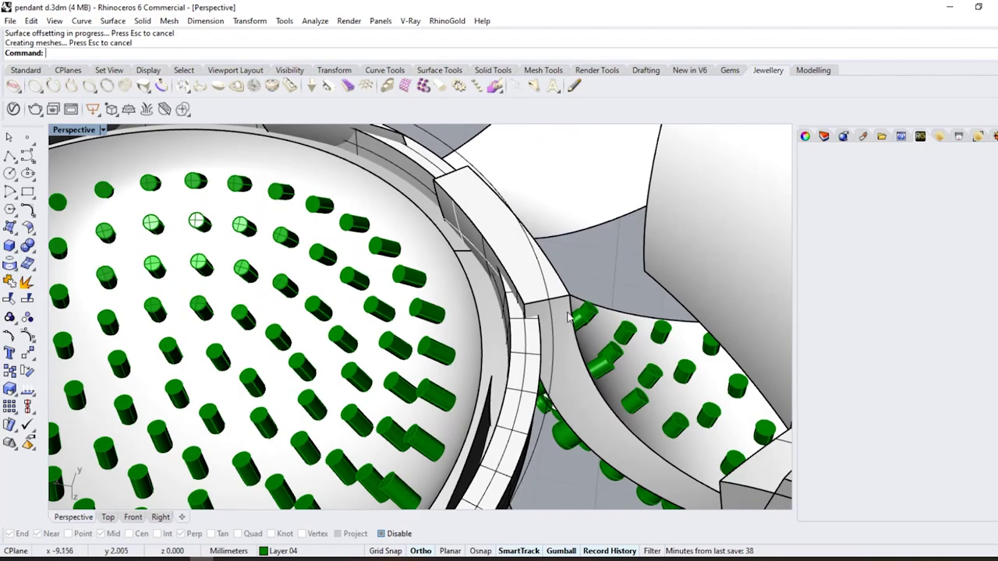
left_click(17, 270)
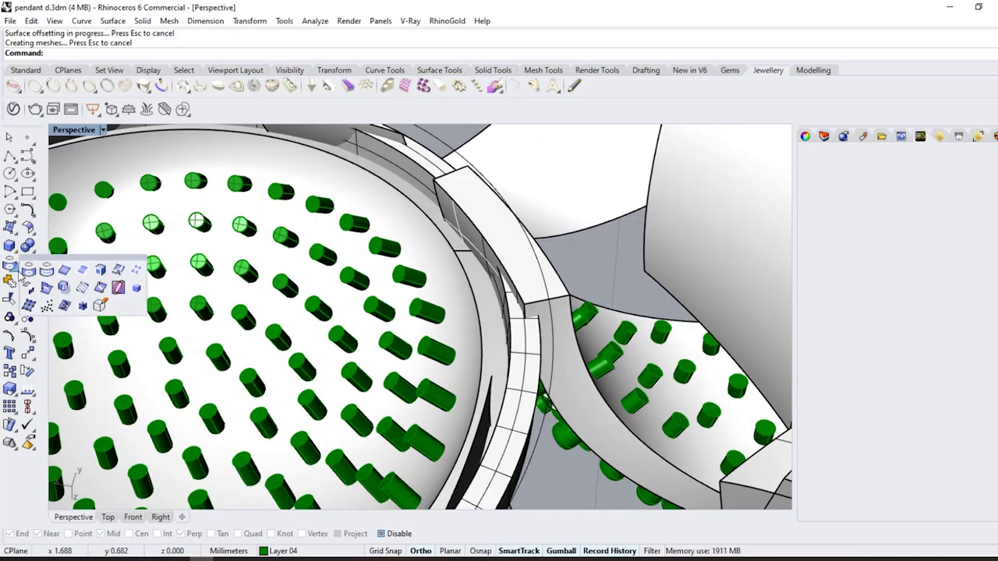
left_click(62, 269)
left_click(542, 377)
key("Return")
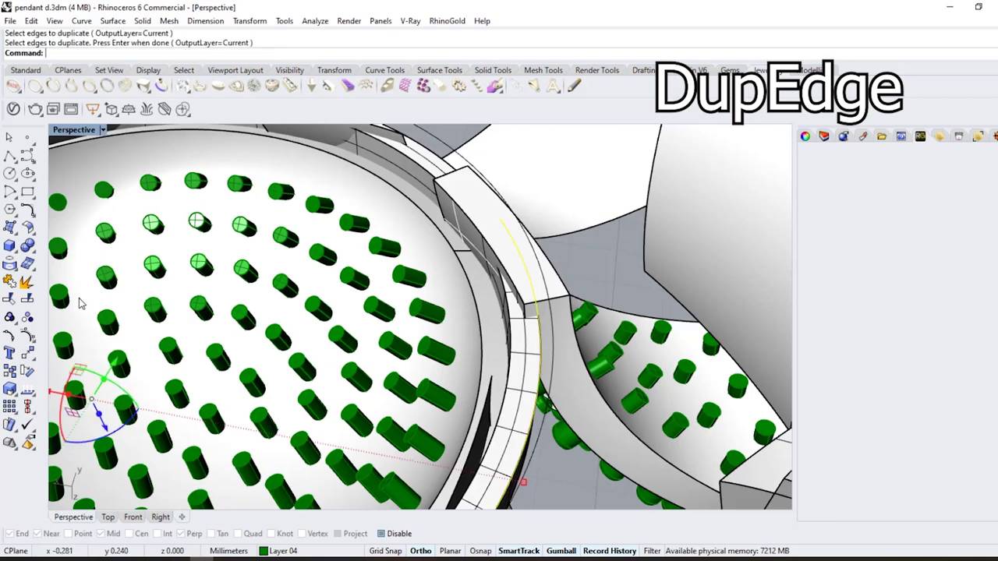
left_click(19, 238)
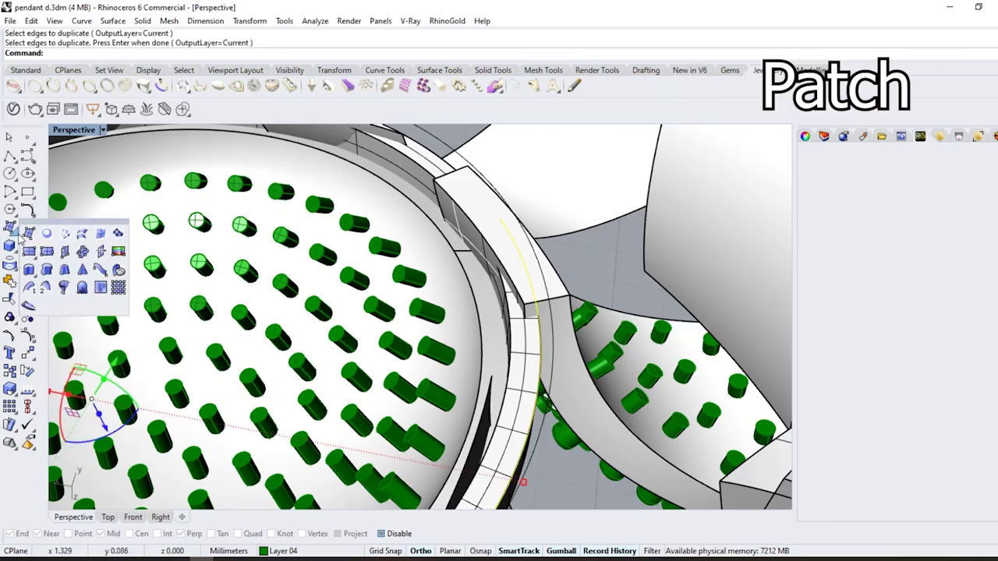
left_click(117, 235)
Move the patch surface slightly along the vertical axis so that it crosses the protruding end of the thickened ribbon
right_click_drag(192, 315, 213, 287)
left_click(213, 287)
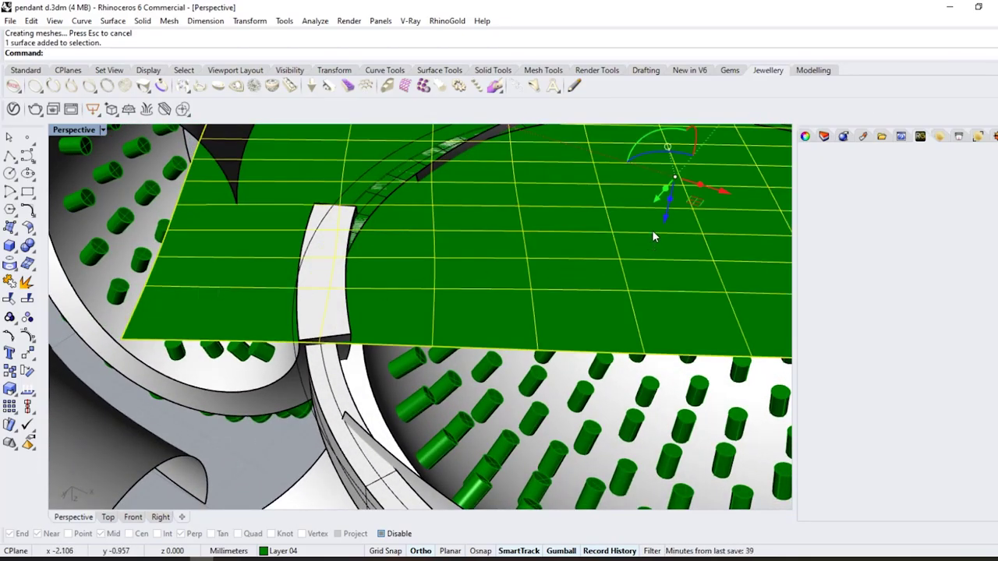
left_click_drag(655, 202, 362, 258)
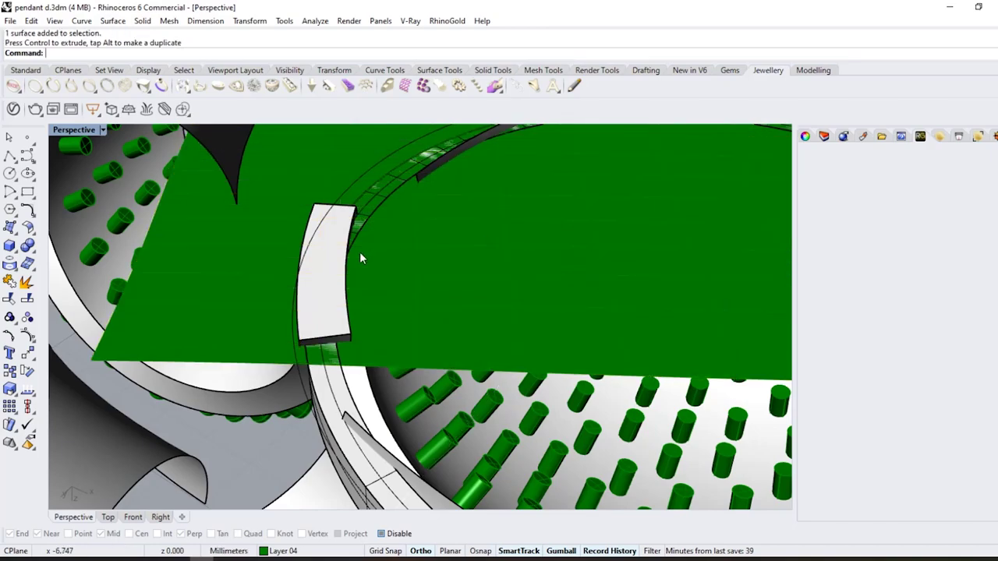
Boolean split the thickened ribbon end with the patch surface, then delete the protruding piece and the cutting surface
left_click(31, 254)
left_click(99, 258)
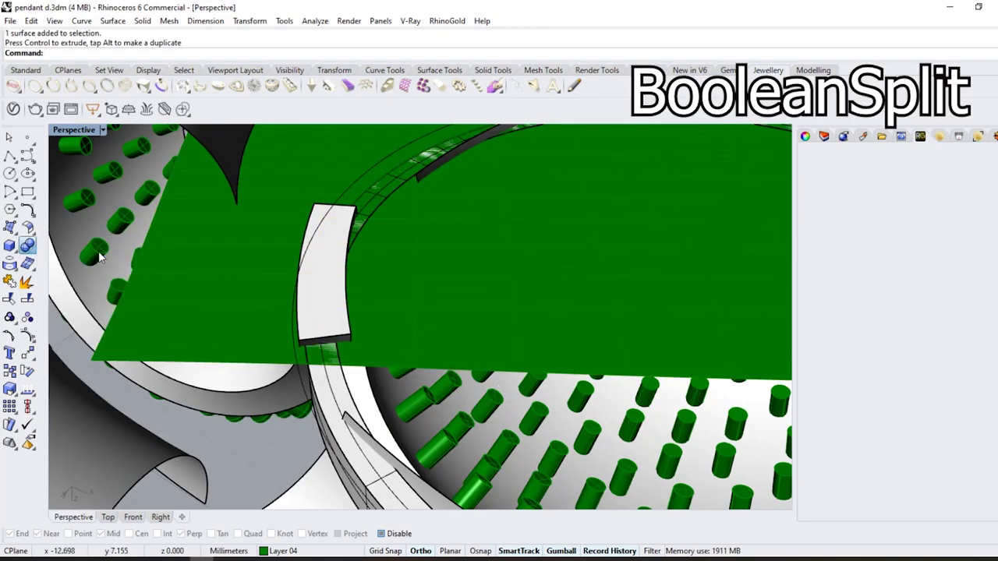
left_click(347, 279)
key("Return")
left_click(213, 279)
key("Return")
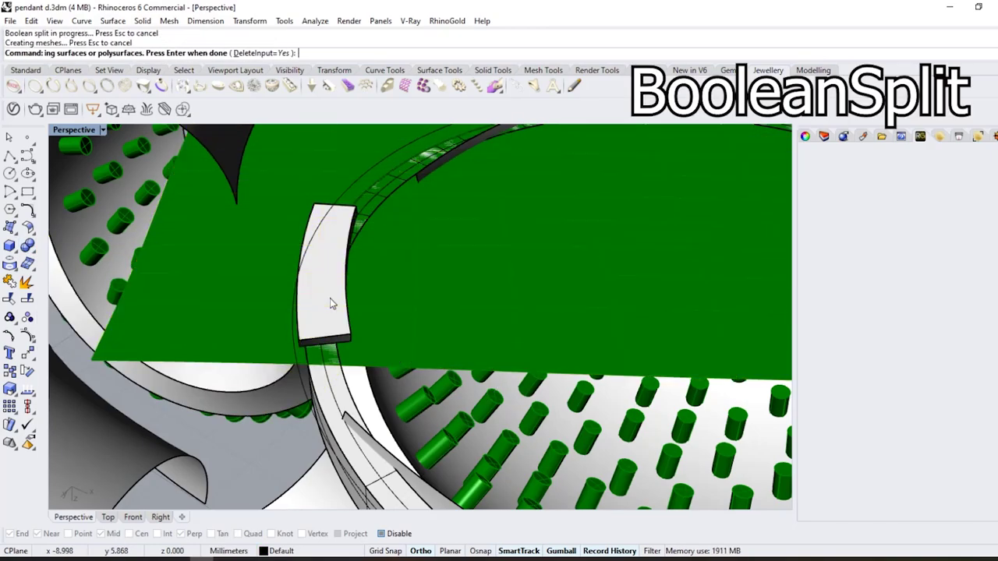
key("Delete")
left_click(227, 301)
key("Delete")
Delete the remaining plain ribbons around the dome, keeping only the finished gem-set ribbon
scroll(304, 363, "down", 6)
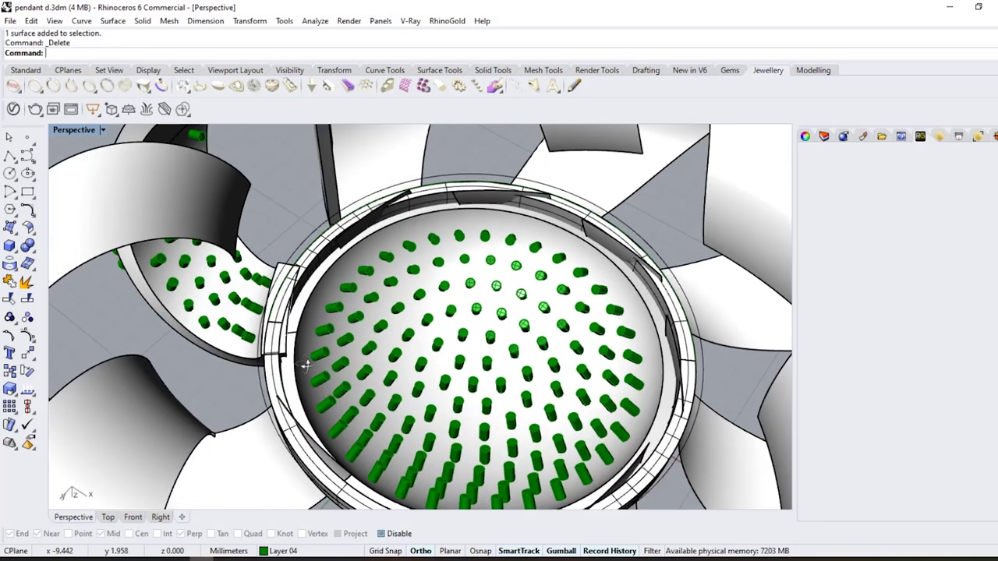
right_click_drag(305, 363, 501, 347)
scroll(466, 312, "down", 6)
scroll(501, 347, "up", 4)
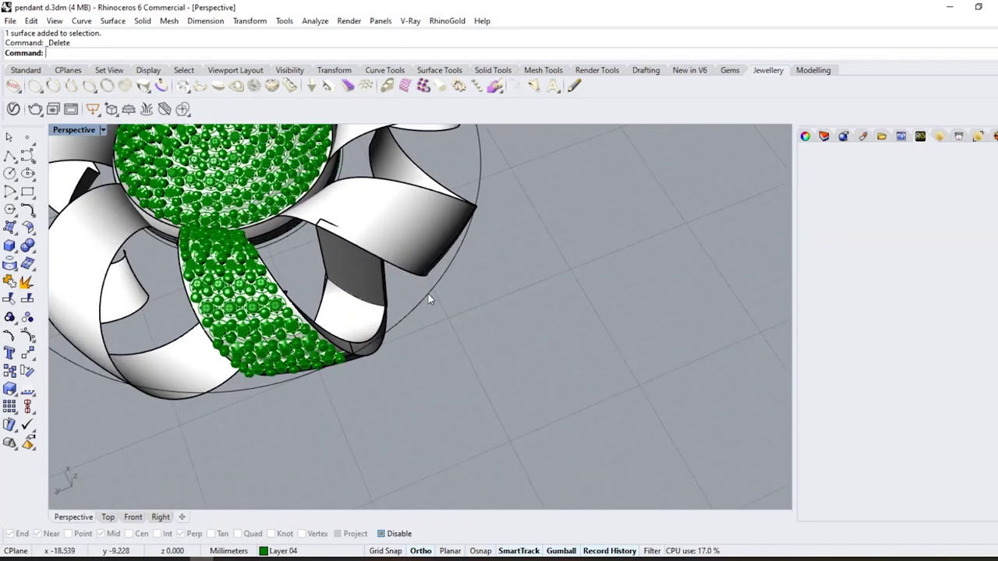
left_click(420, 255)
key("Delete")
scroll(401, 222, "down", 4)
left_click(351, 188)
key("Delete")
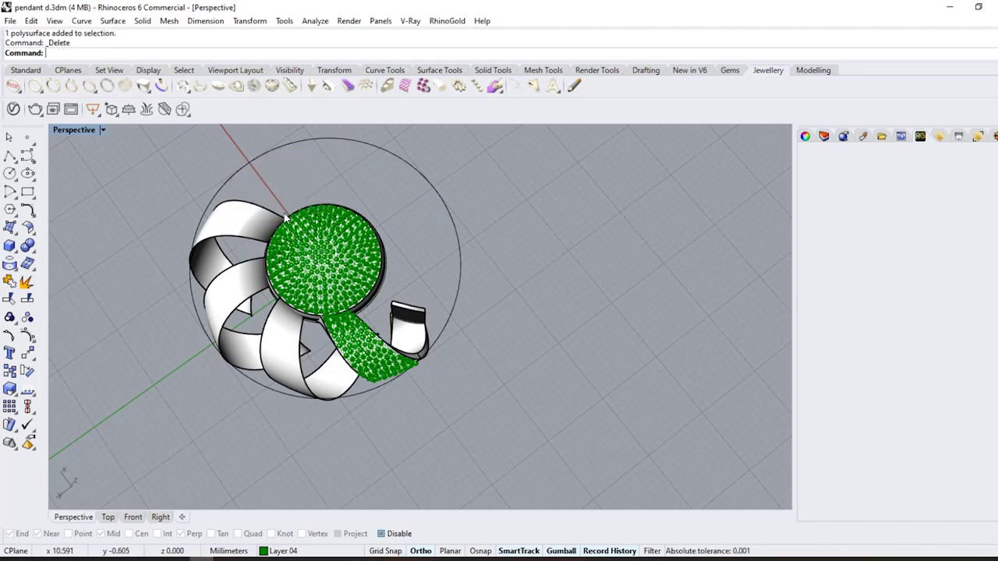
left_click(230, 284)
key("Delete")
left_click(248, 341)
key("Delete")
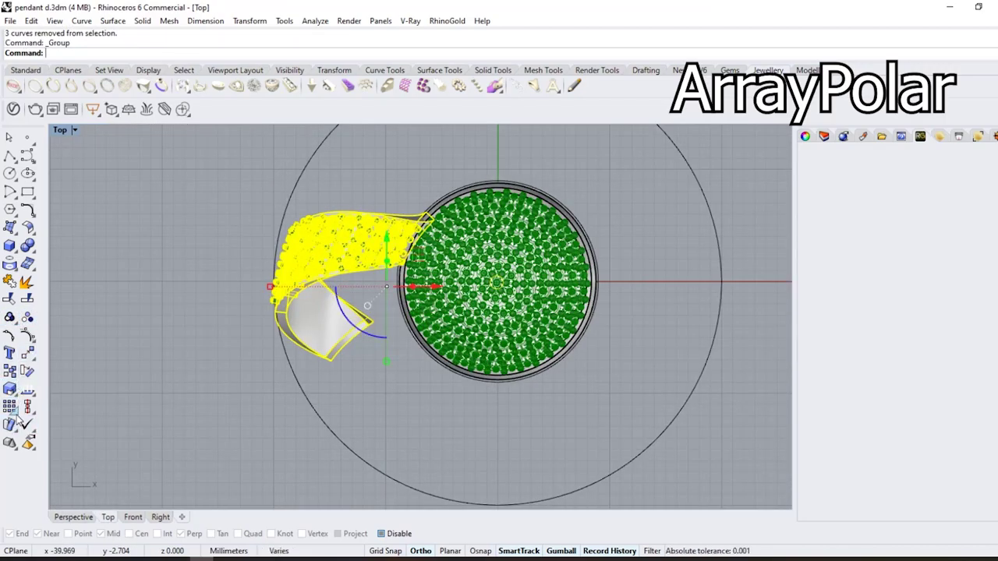
Polar array the grouped gem-set ribbon about the origin with 8 items over 360 degrees
left_click(47, 414)
type("0")
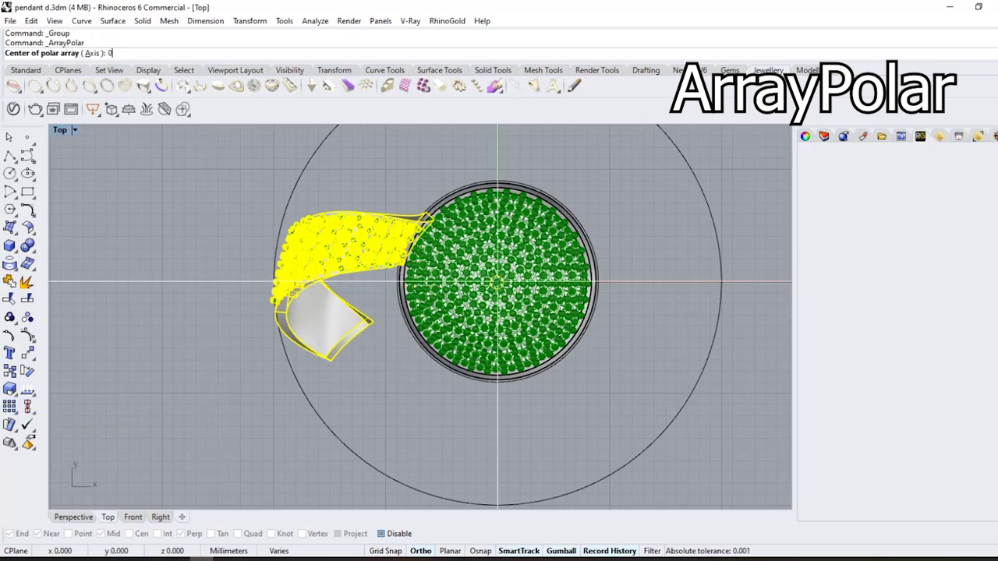
type("8")
key("Return")
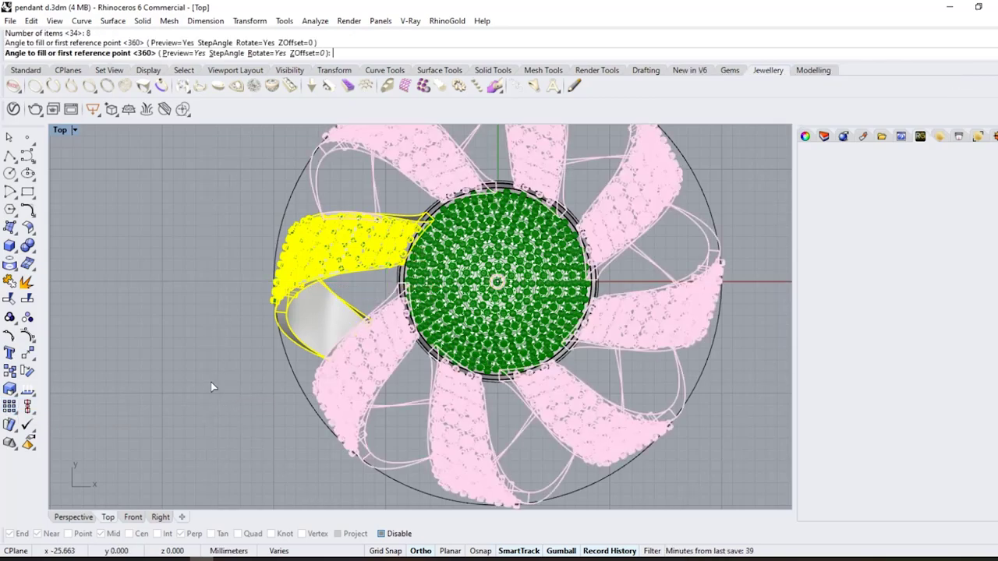
key("Return")
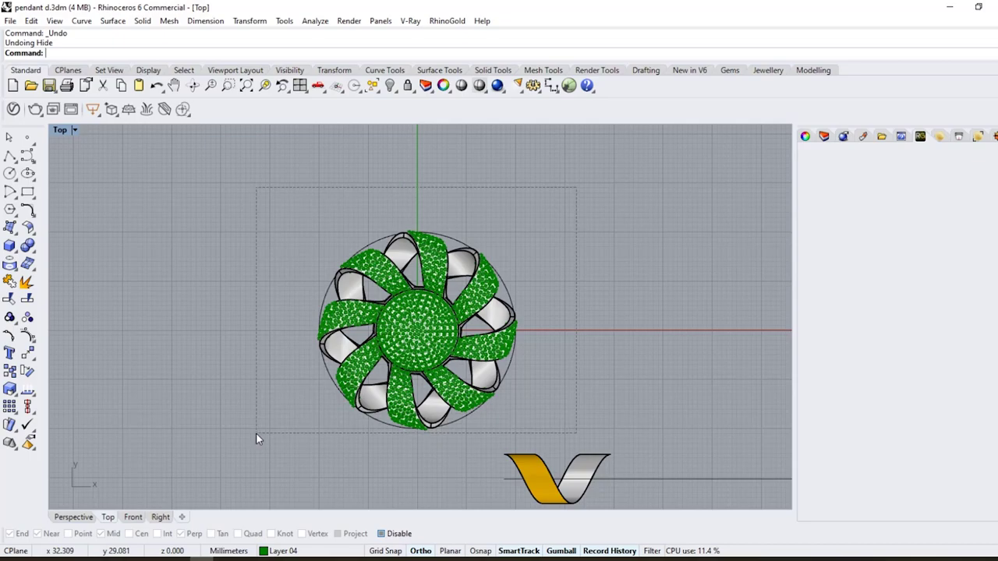
Hide the whole pendant and create a triangular gem cluster with a halo of small round stones
key("ctrl+a")
left_click(374, 86)
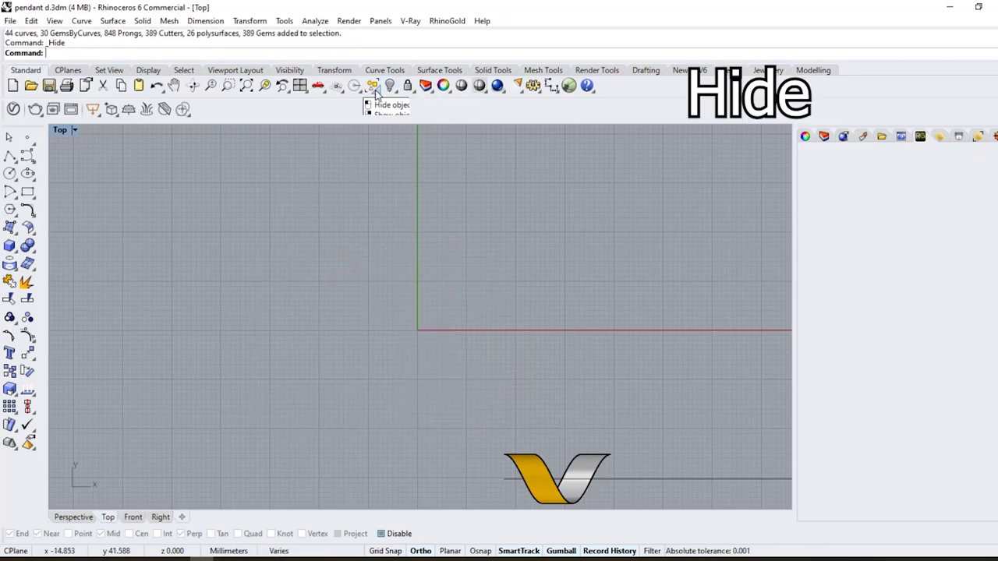
left_click(759, 72)
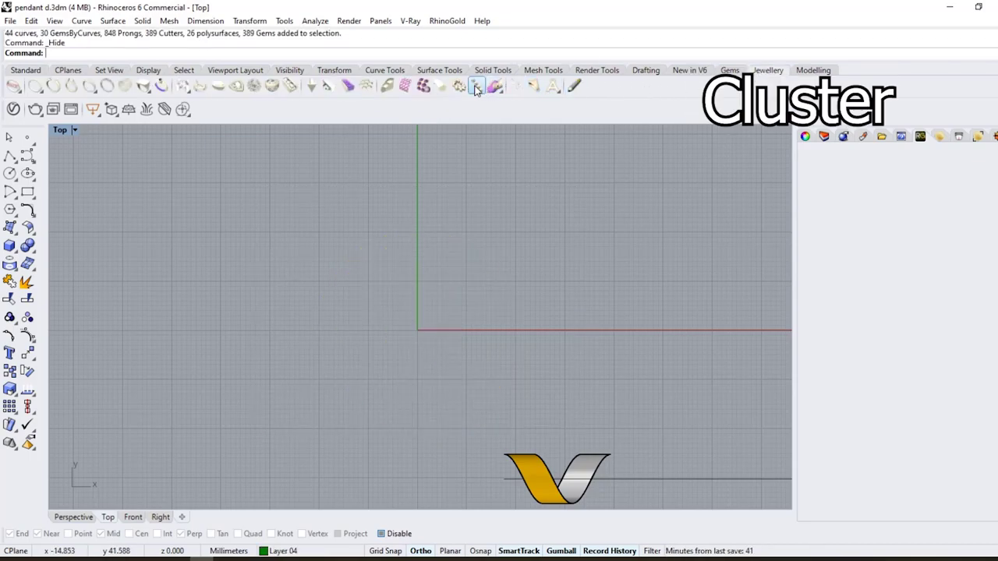
left_click(255, 87)
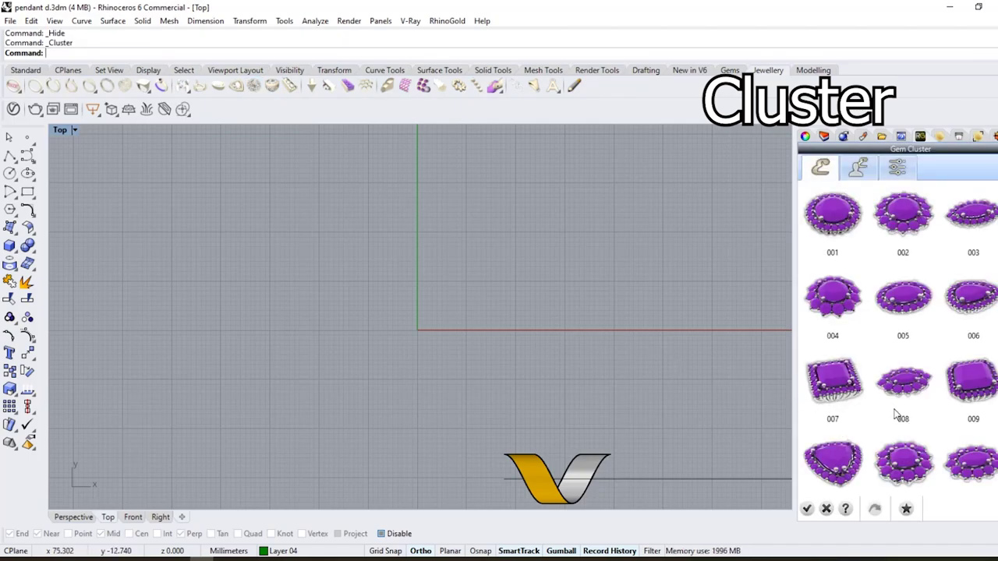
left_click(843, 467)
scroll(426, 325, "up", 10)
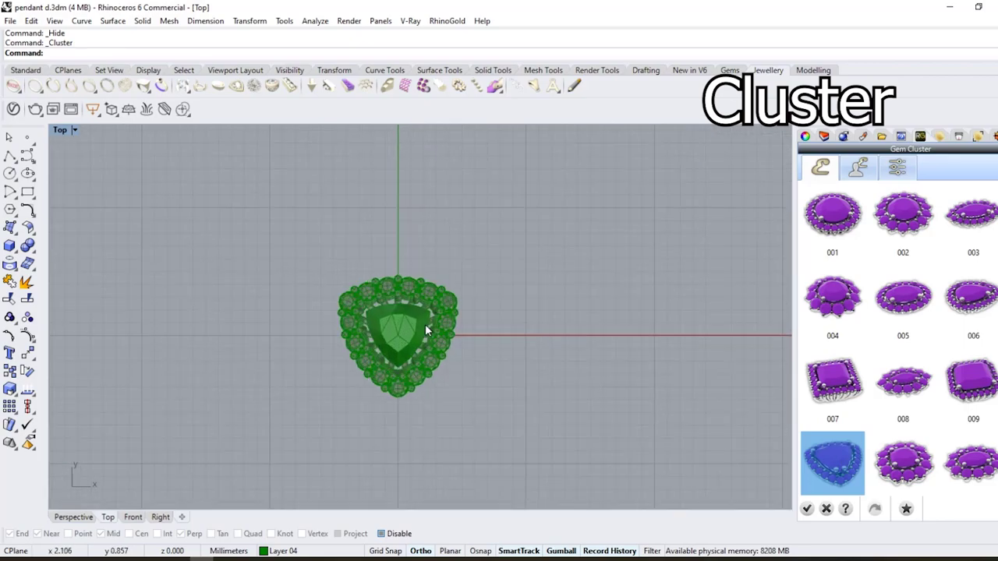
Move the cluster's gems to Layer 05 and its metal setting to the Default layer
scroll(425, 324, "up", 4)
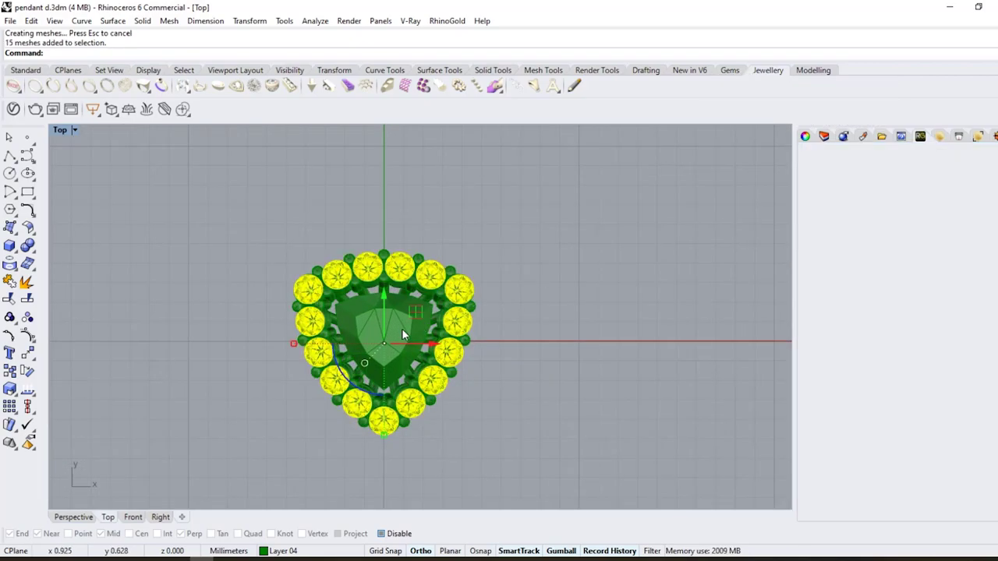
left_click(402, 329, "shift")
left_click(843, 135)
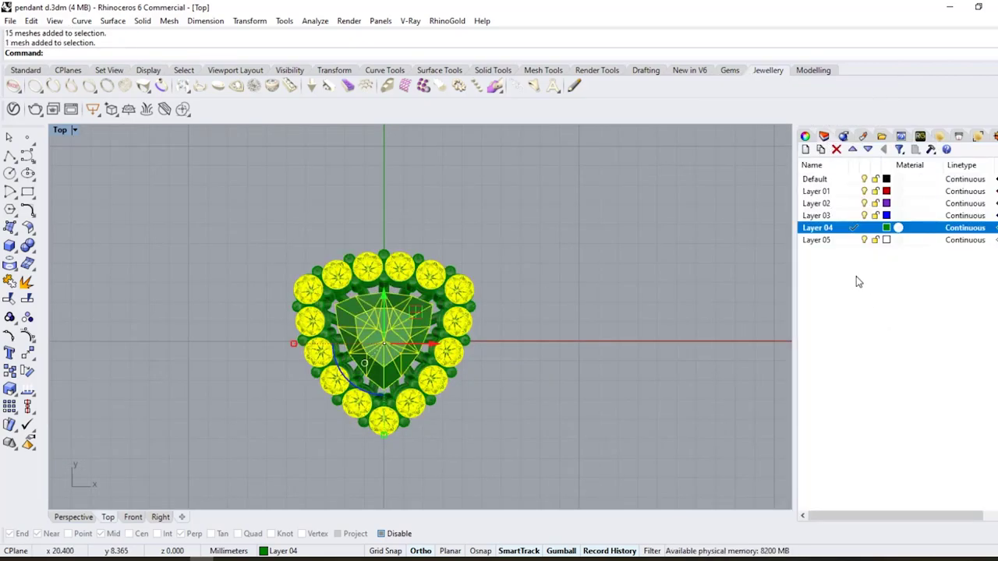
right_click(816, 239)
left_click(915, 461)
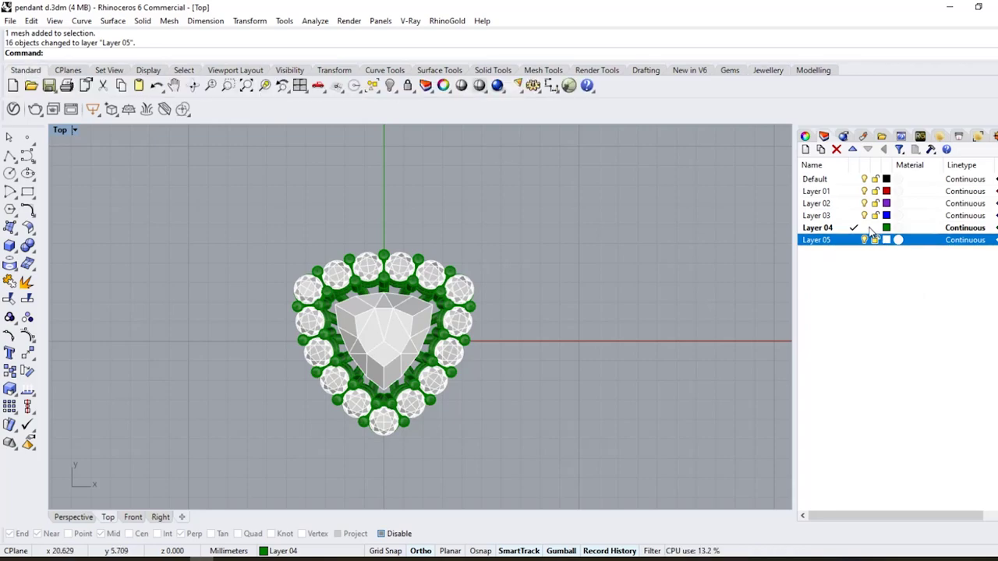
right_click(818, 227)
left_click(885, 421)
right_click(815, 178)
left_click(894, 406)
Rotate the gem cluster half a turn so its point faces up, then select the entire cluster
scroll(413, 324, "down", 6)
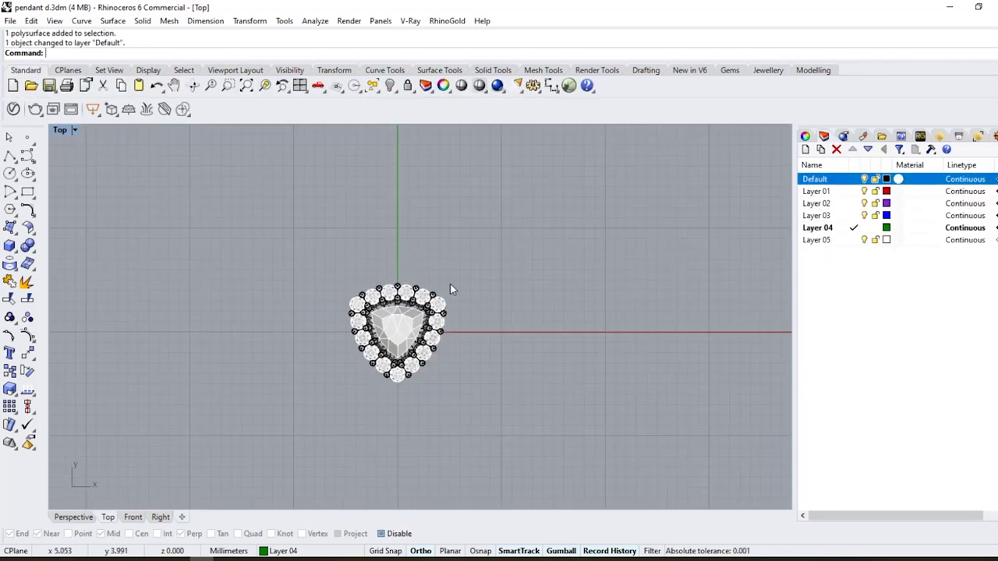
left_click_drag(452, 284, 470, 267)
left_click(503, 224)
left_click_drag(505, 222, 263, 393)
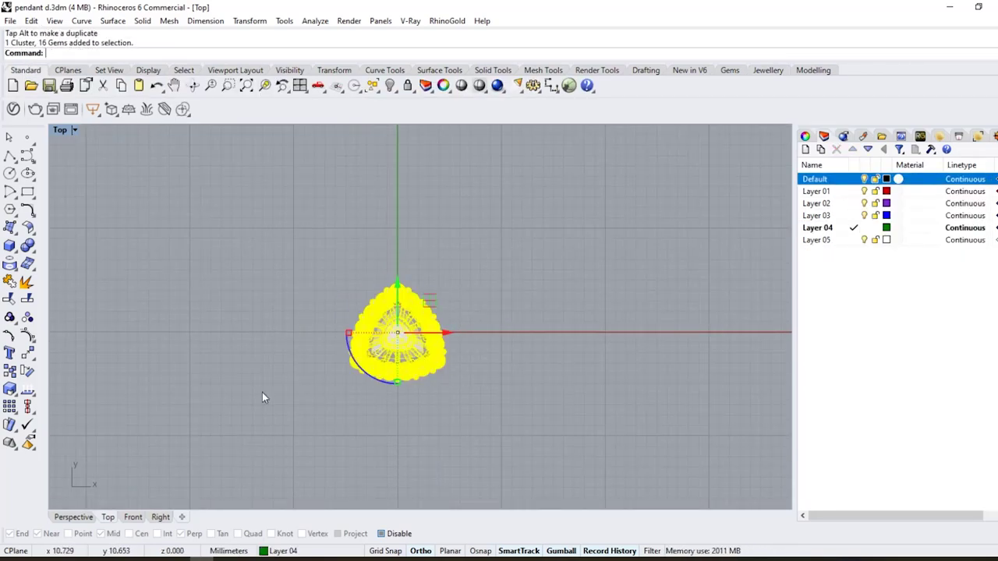
scroll(425, 244, "up", 4)
left_click_drag(383, 328, 383, 210)
key("ctrl+z")
Move the gem cluster 25 mm upward along the Y axis
scroll(359, 428, "down", 10)
left_click_drag(367, 369, 365, 239)
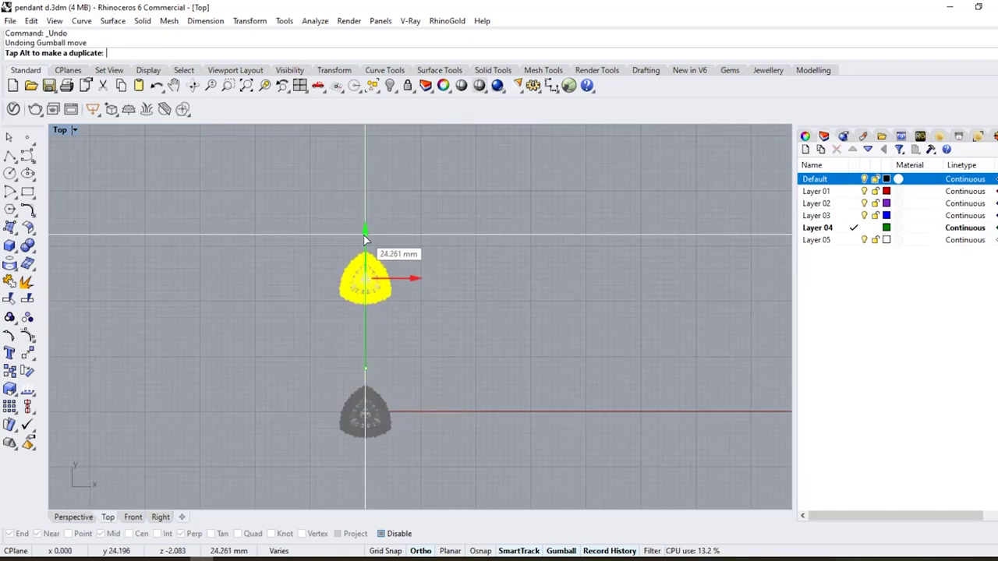
type("25")
key("Return")
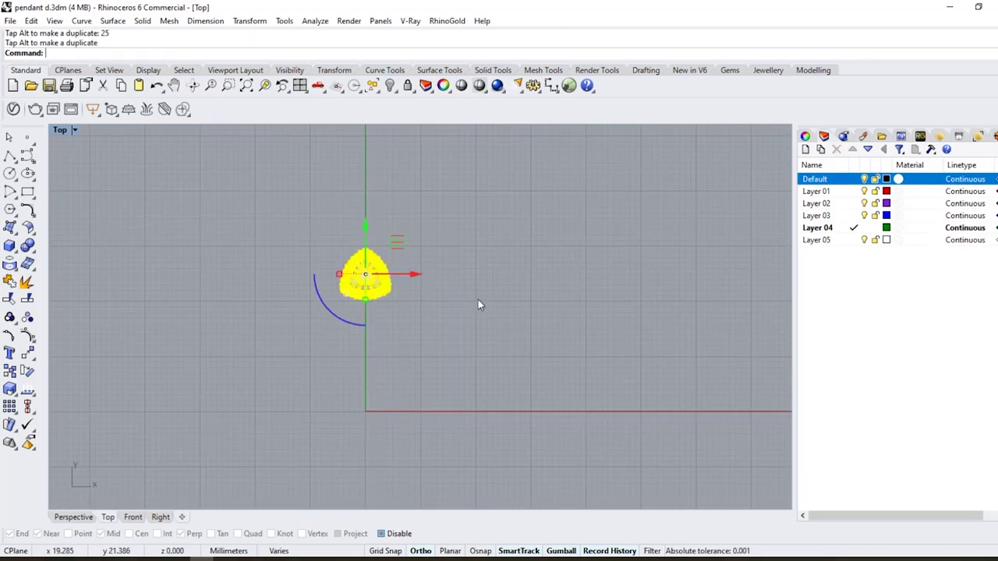
Show the hidden pendant again and check how its upper edge meets the gem cluster
scroll(391, 327, "up", 1)
left_click(394, 91)
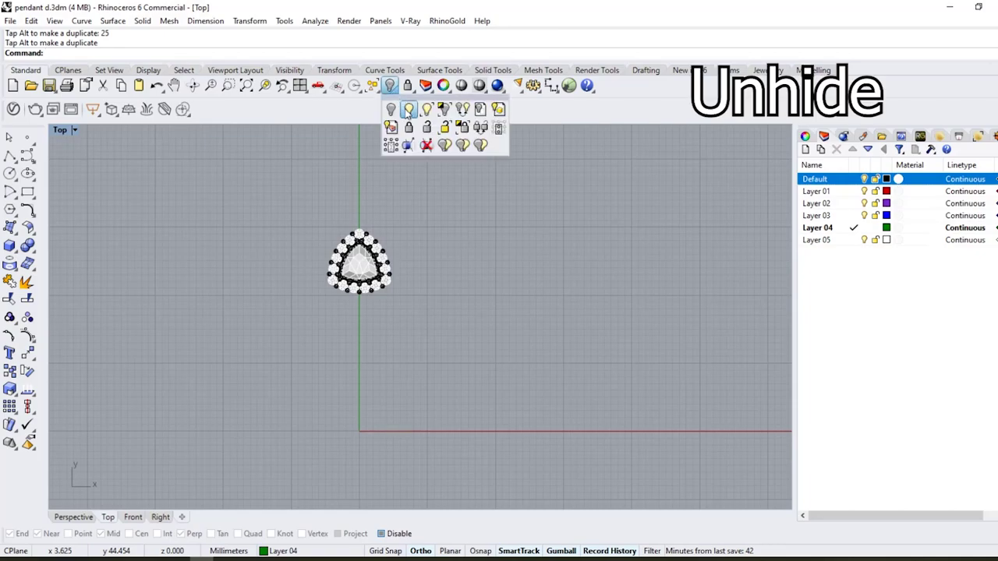
left_click(409, 109)
scroll(394, 287, "up", 3)
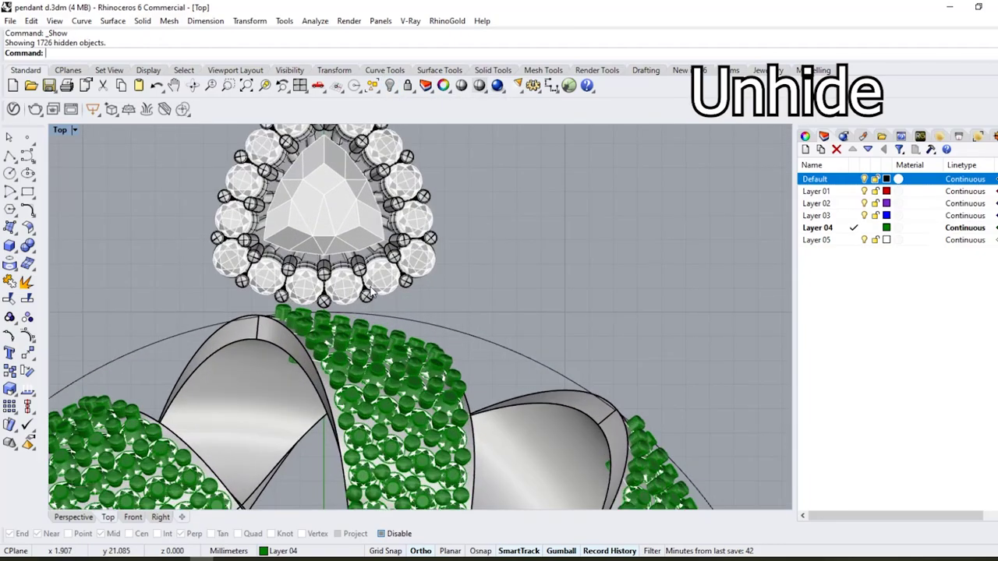
scroll(443, 229, "down", 6)
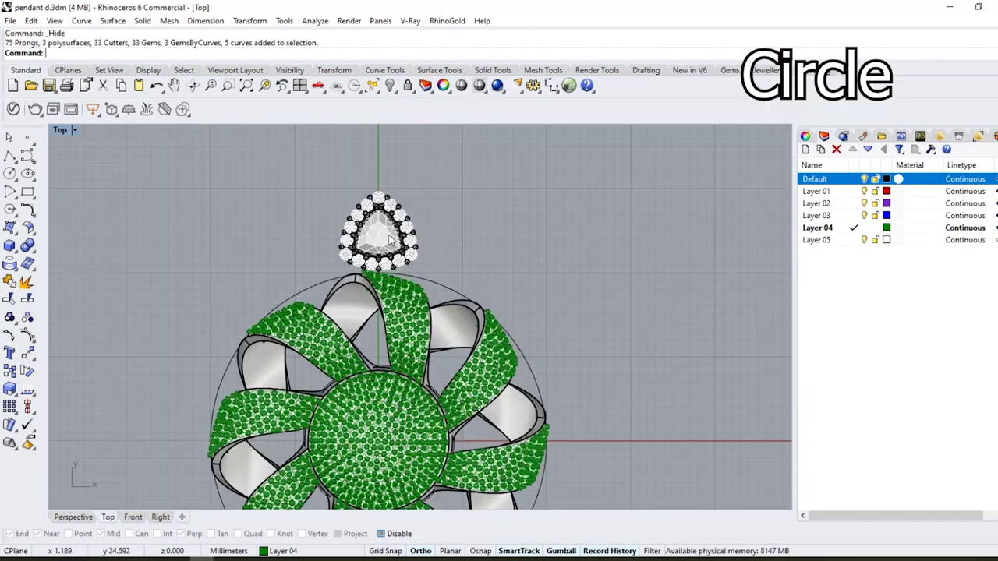
Draw a circle with a diameter of 1.8 mm on the Default layer, beside the gem cluster
left_click(10, 173)
scroll(560, 212, "up", 2)
type("1.")
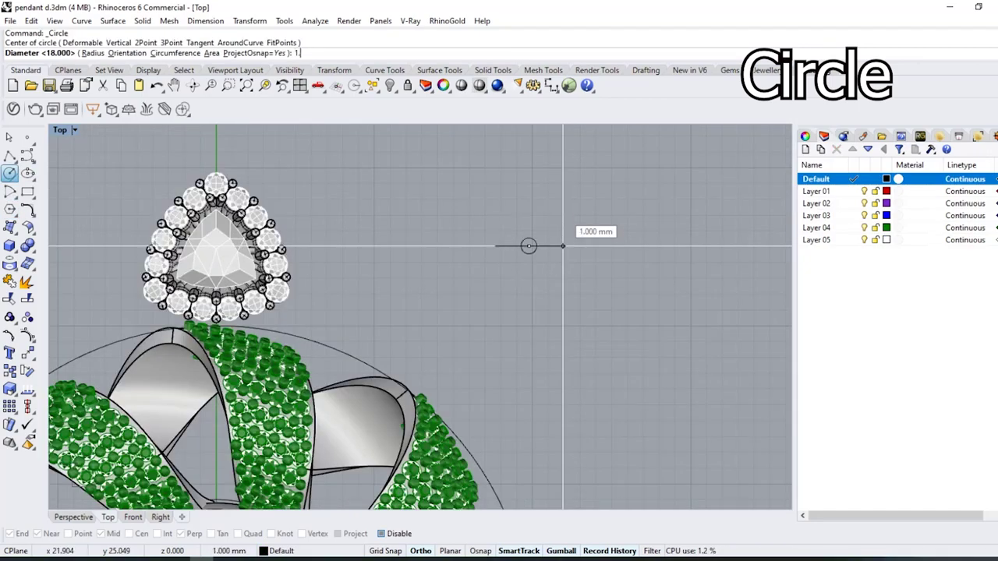
type("8")
key("Return")
Turn the small circle into a closed pipe with a diameter of 0.6 mm
left_click(10, 247)
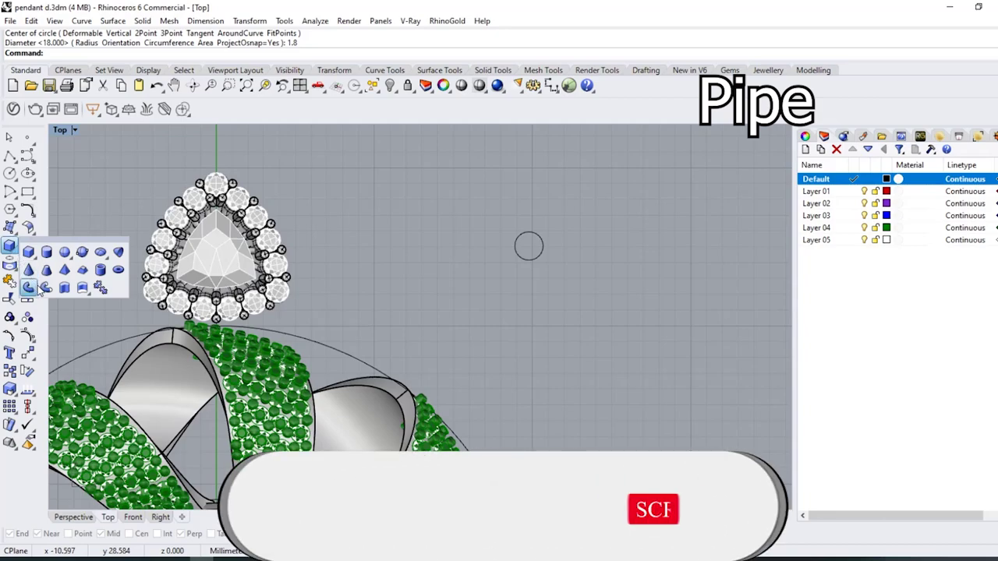
left_click(31, 288)
left_click(518, 237)
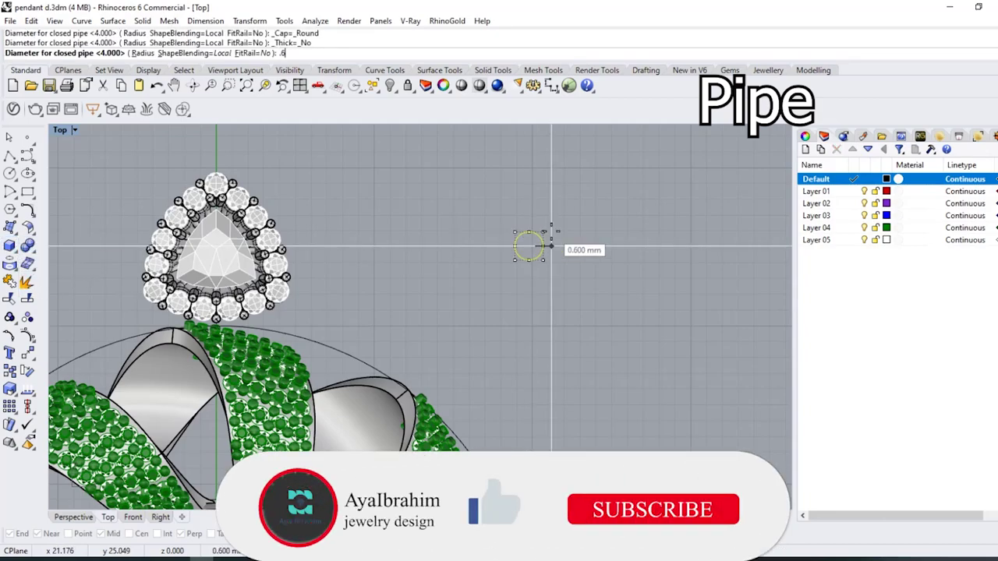
type(".6")
key("Return")
key("Return")
scroll(552, 237, "up", 3)
scroll(582, 251, "down", 3)
key("Escape")
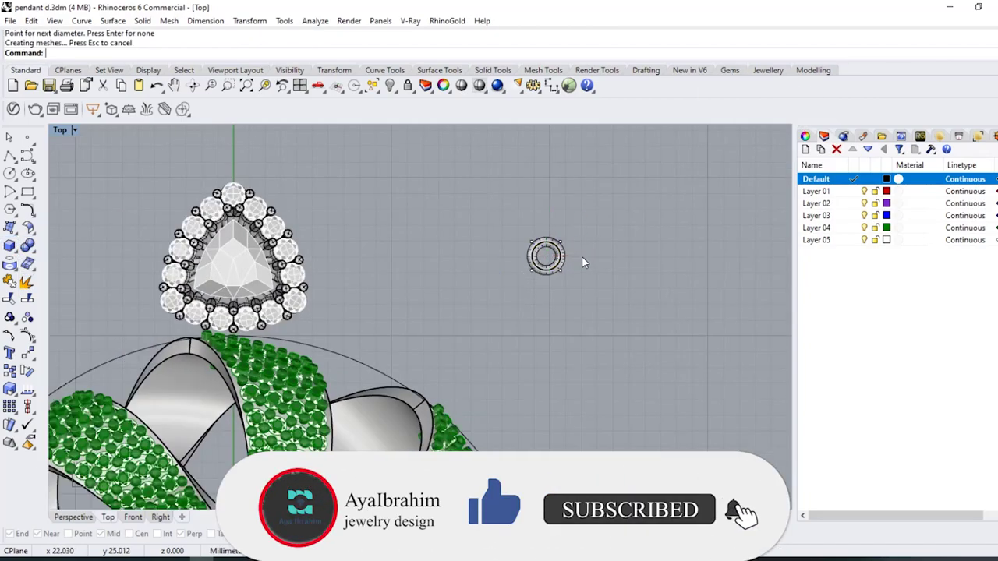
Move the small ring to the pendant's upper edge beside the gem cluster, lower it along Z and adjust it along Y
left_click_drag(577, 257, 269, 261)
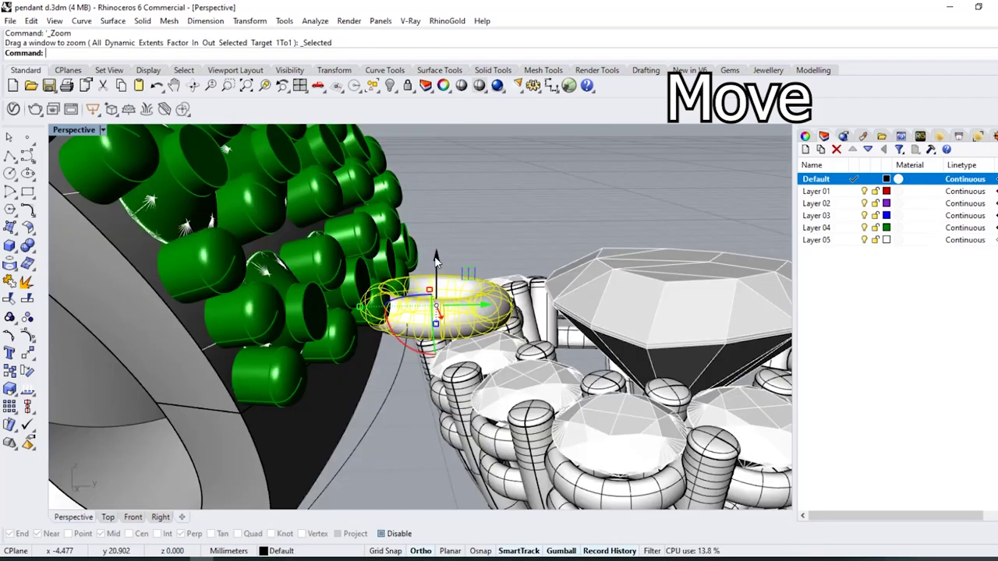
left_click_drag(436, 261, 437, 360)
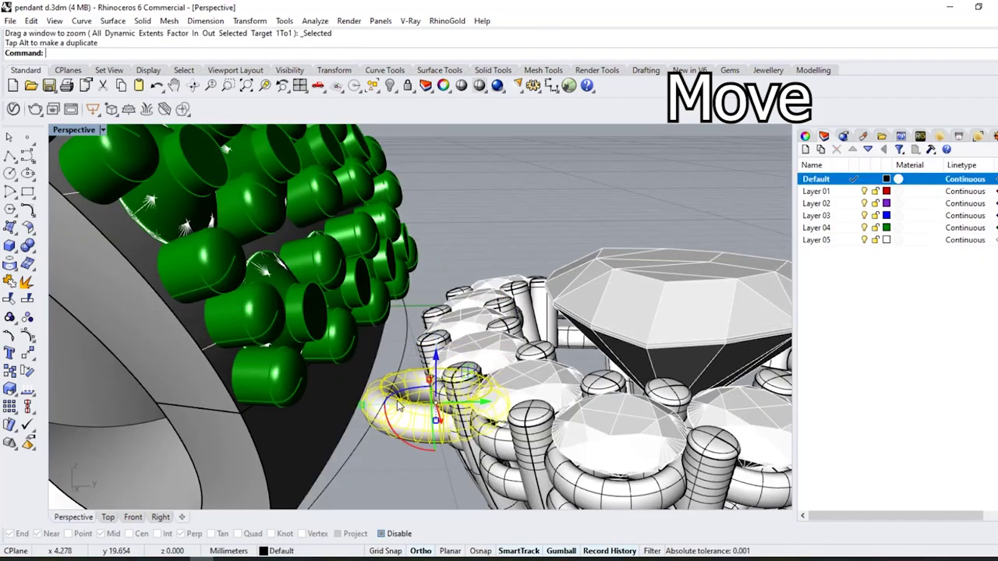
right_click_drag(403, 405, 468, 414)
left_click_drag(481, 404, 448, 407)
scroll(473, 405, "down", 8)
left_click(472, 404)
right_click_drag(473, 405, 448, 476)
Group the gem cluster and move it farther from the pendant along the Y axis to make room for more rings
left_click(470, 311)
left_click_drag(616, 198, 443, 349)
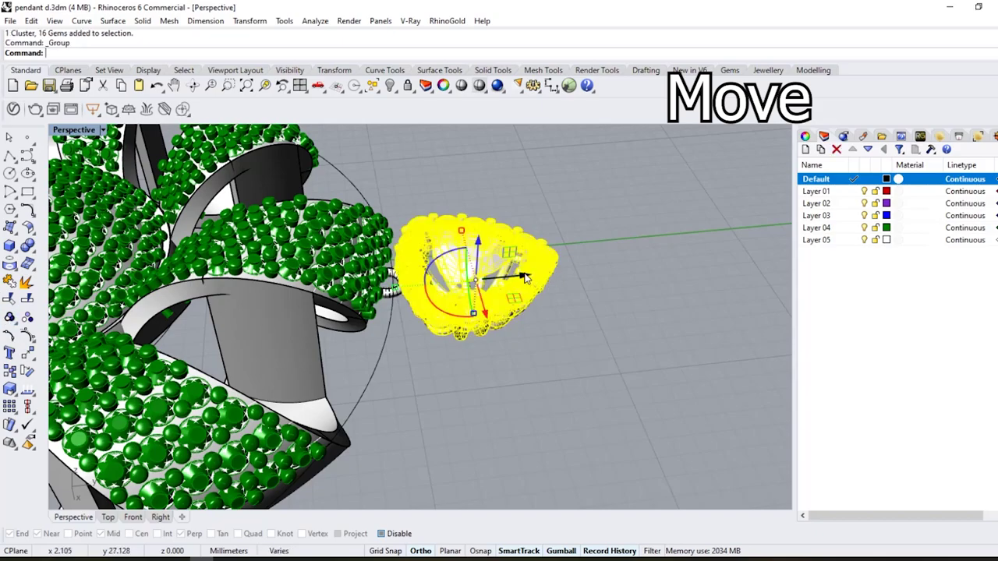
left_click_drag(526, 278, 614, 268)
left_click(514, 393)
Copy the small ring outward along Y and rotate the copy upright so the two rings interlock
scroll(430, 273, "up", 10)
right_click_drag(430, 272, 374, 282)
left_click(372, 286)
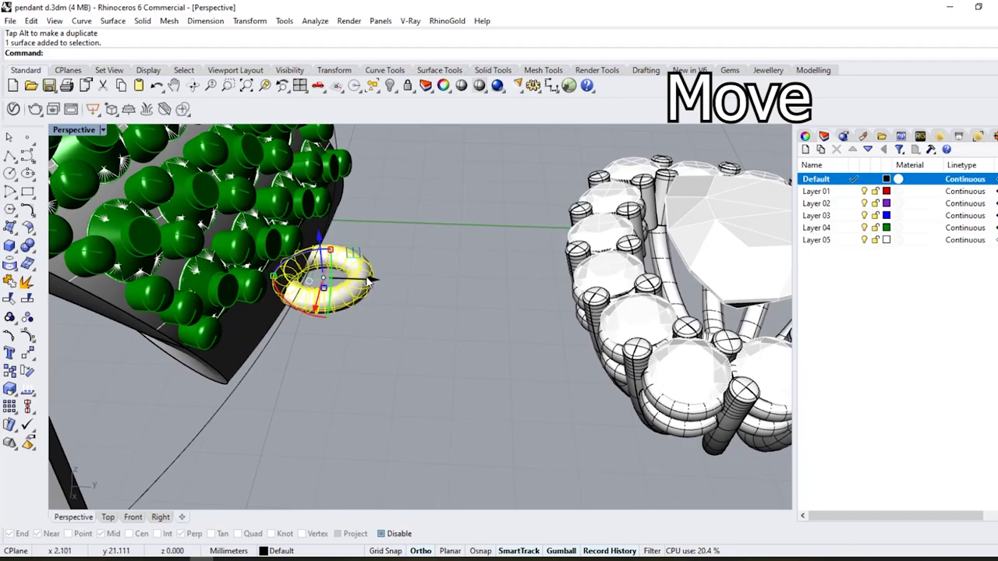
left_click_drag(375, 281, 423, 286, "alt")
right_click_drag(422, 289, 352, 290)
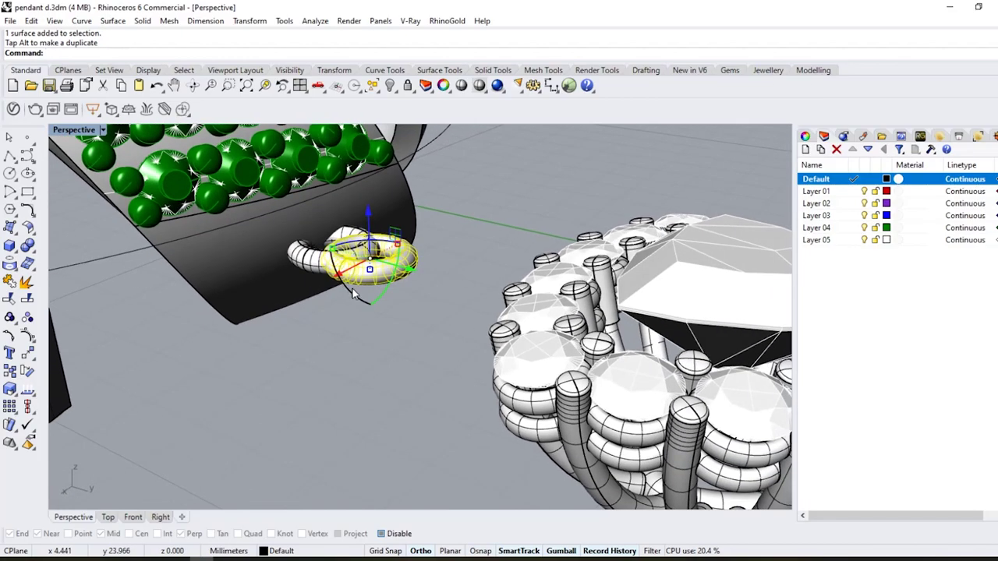
left_click_drag(385, 293, 414, 245)
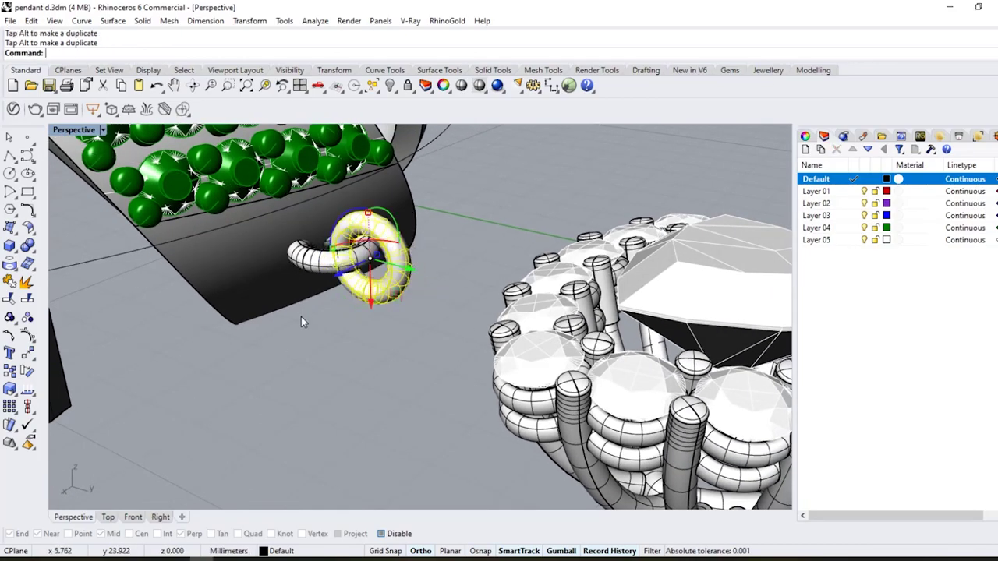
right_click_drag(301, 316, 396, 289)
key("Escape")
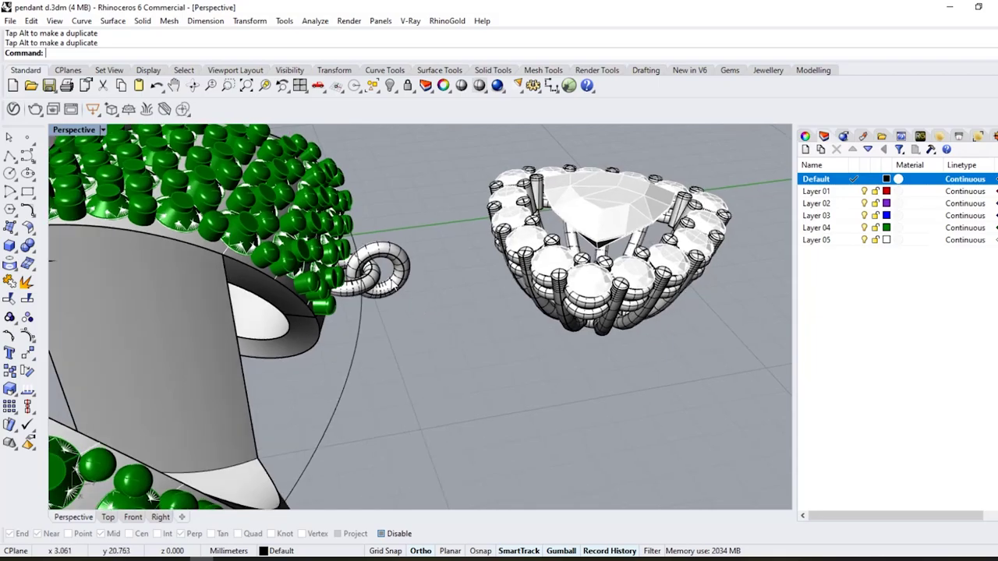
Add a third, flat ring beyond the upright one and move the gem cluster back along Y to meet it
key("alt")
left_click_drag(394, 269, 425, 269)
right_click_drag(417, 276, 552, 369)
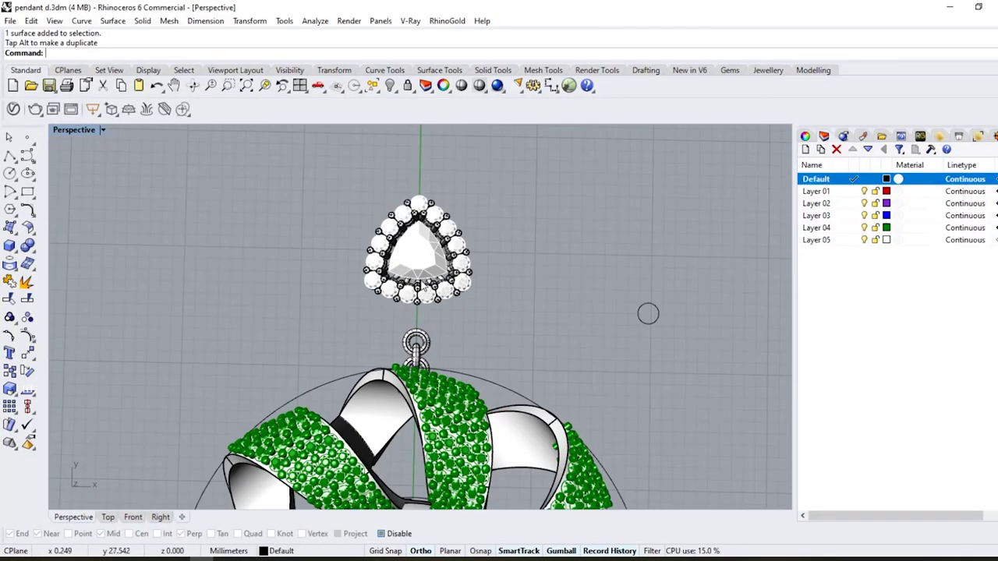
left_click(422, 234)
left_click_drag(421, 234, 422, 243)
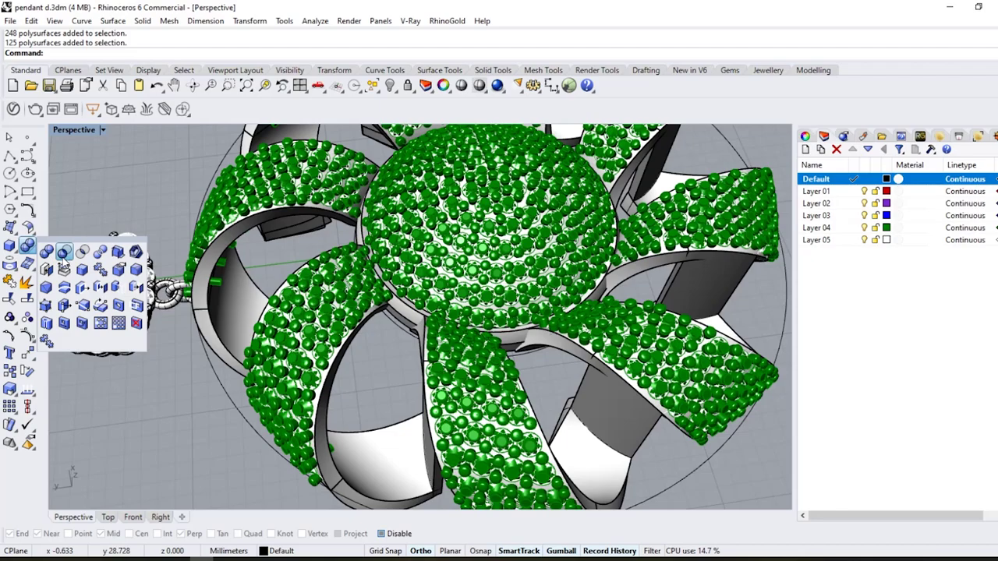
Subtract the gem cutters from the central dome with BooleanDifference
left_click(64, 252)
scroll(322, 302, "up", 5)
left_click(323, 303)
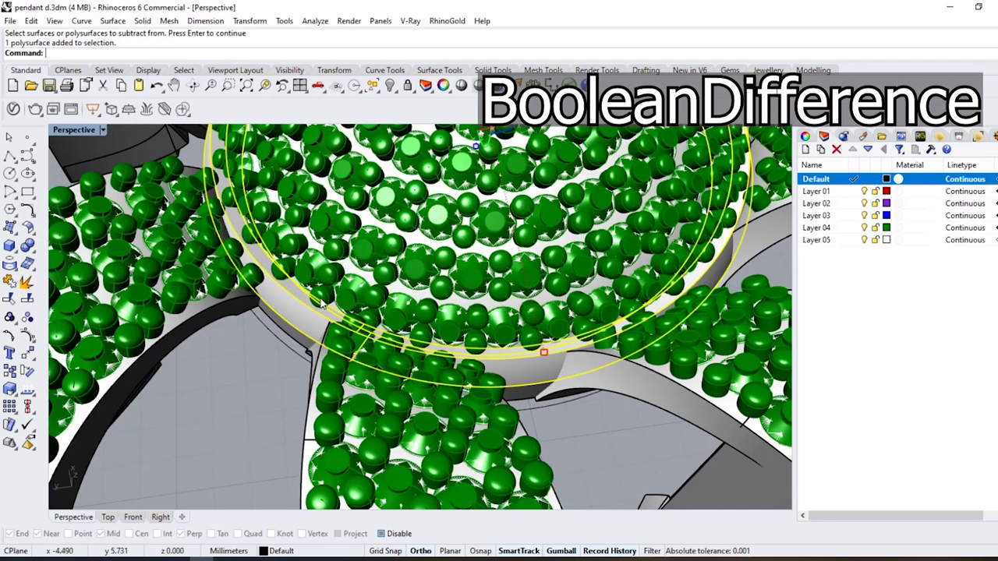
left_click(348, 294)
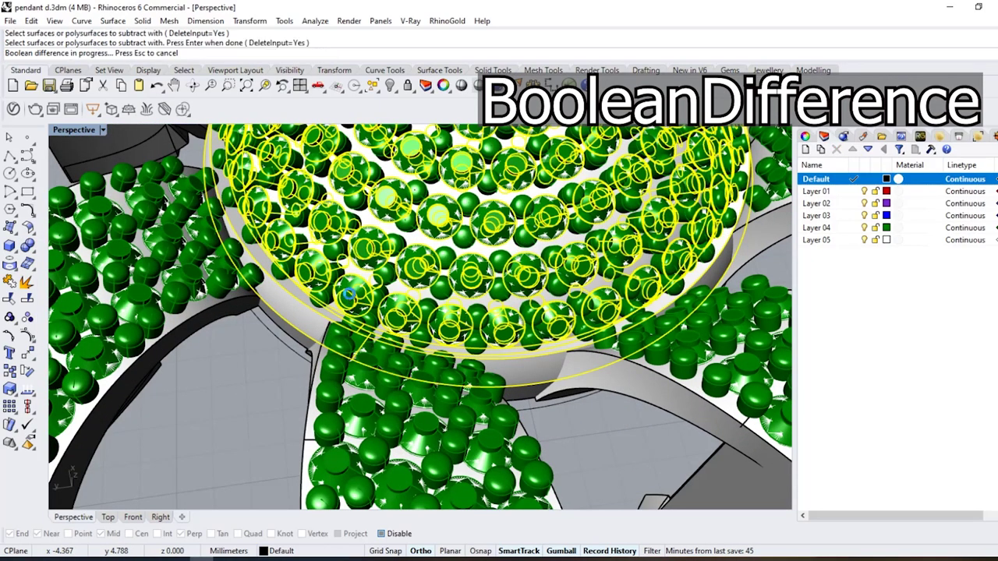
Select the arrayed ribbon groups around the dome and delete them, keeping a single gem-set ribbon
scroll(458, 299, "down", 7)
left_click(458, 299)
scroll(509, 269, "down", 5)
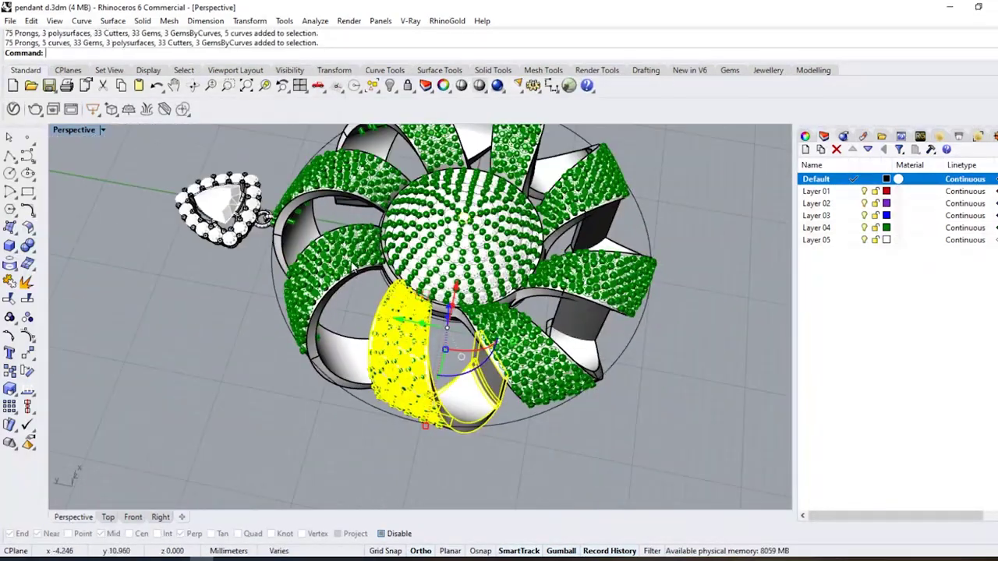
right_click_drag(437, 297, 382, 222)
left_click(428, 283)
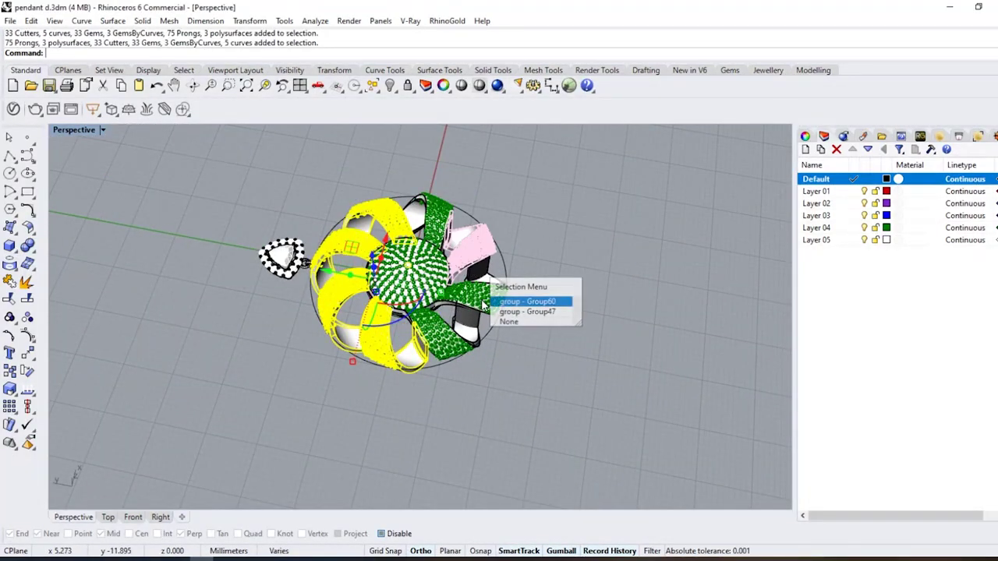
left_click(457, 299)
Subtract the gem cutters from the remaining ribbon and assign the ribbon and dome prongs to the Default layer
left_click(28, 246)
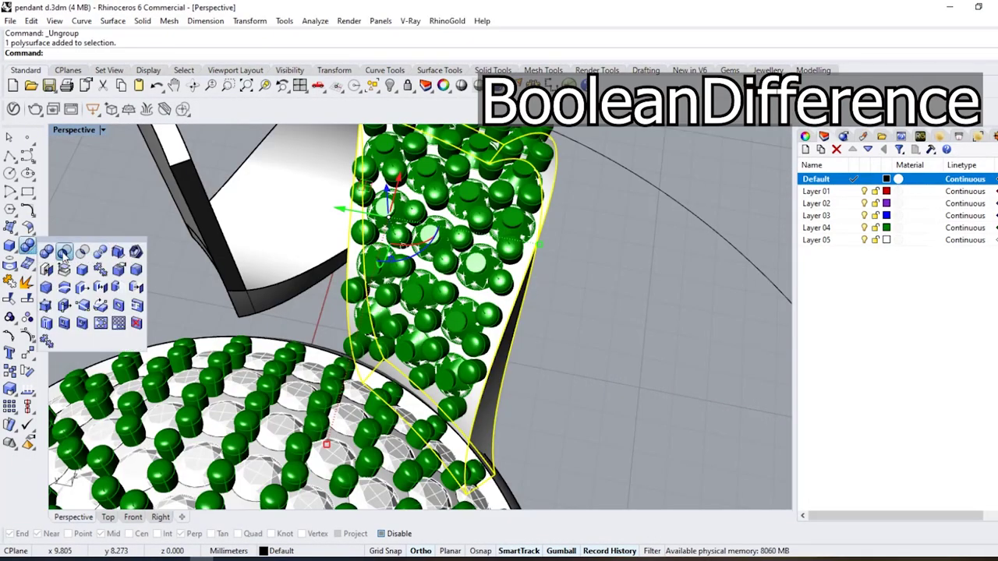
left_click(64, 254)
left_click(428, 245)
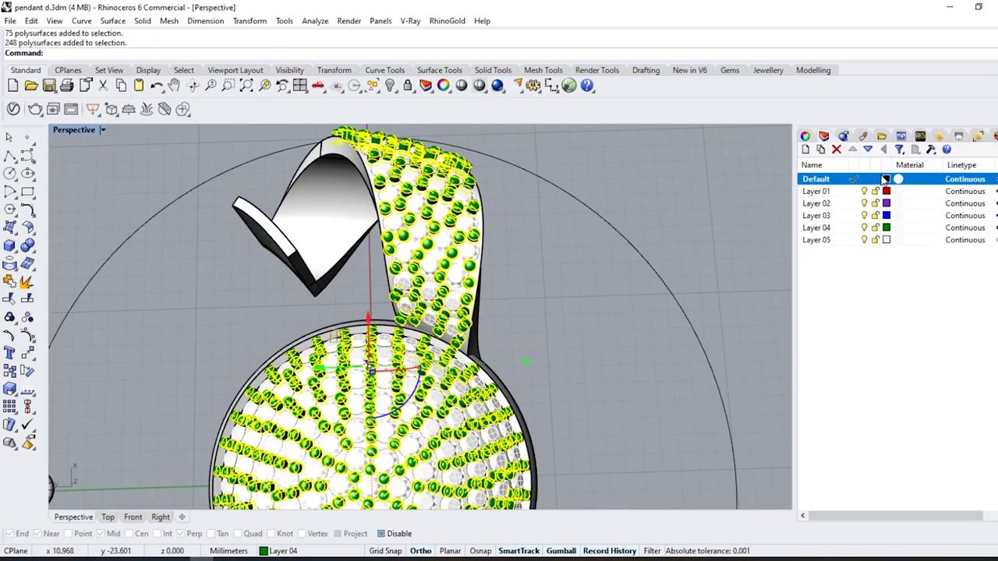
right_click(885, 179)
left_click(913, 405)
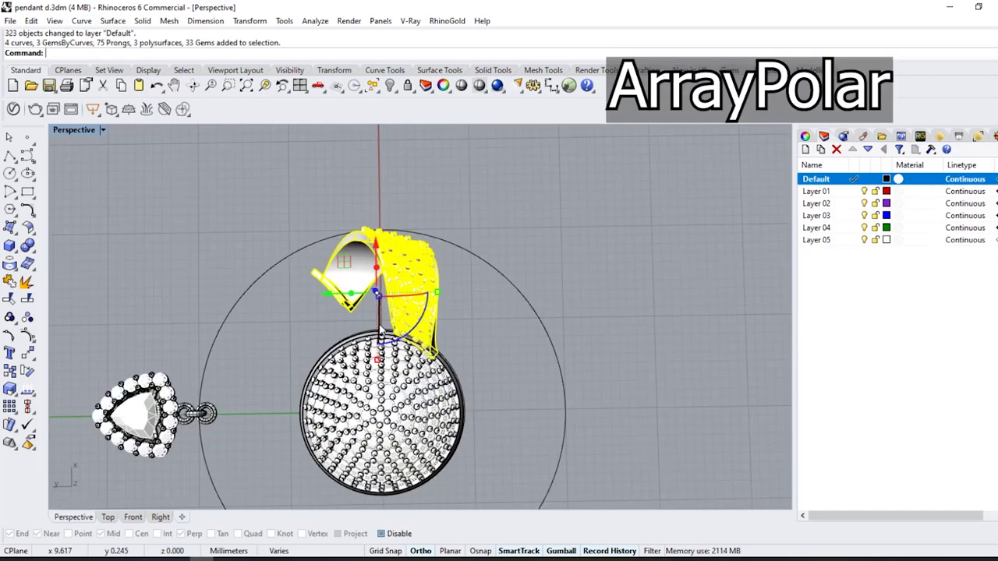
Polar-array the grouped ribbon around the origin in the Top view with 8 items
left_click(109, 518)
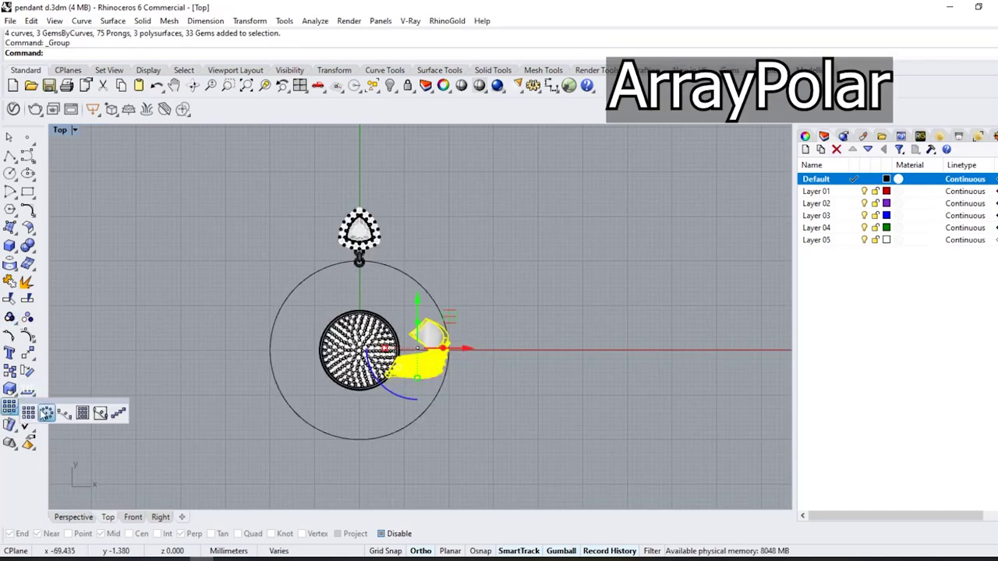
left_click(47, 413)
type("0")
key("Return")
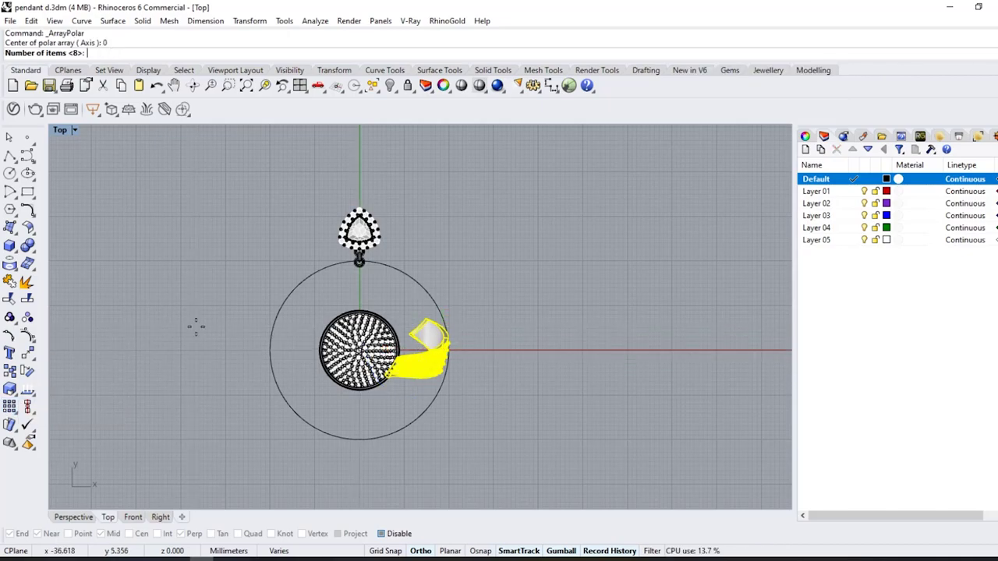
key("Return")
key("Return")
key("Return")
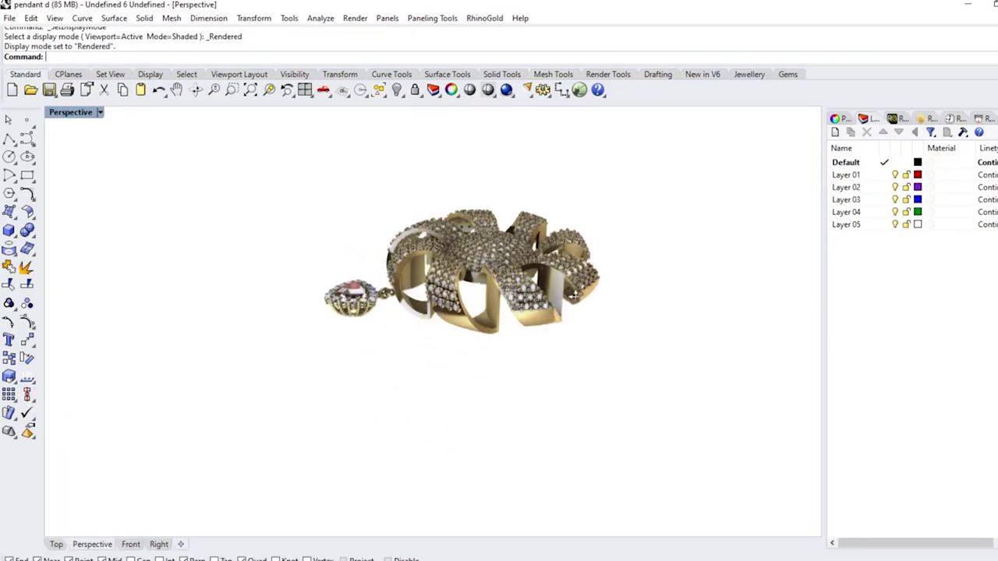
Inspect the rendered pendant from the side, up close and from the front
right_click_drag(573, 296, 267, 431)
scroll(289, 328, "up", 6)
right_click_drag(327, 359, 593, 234)
scroll(627, 248, "down", 10)
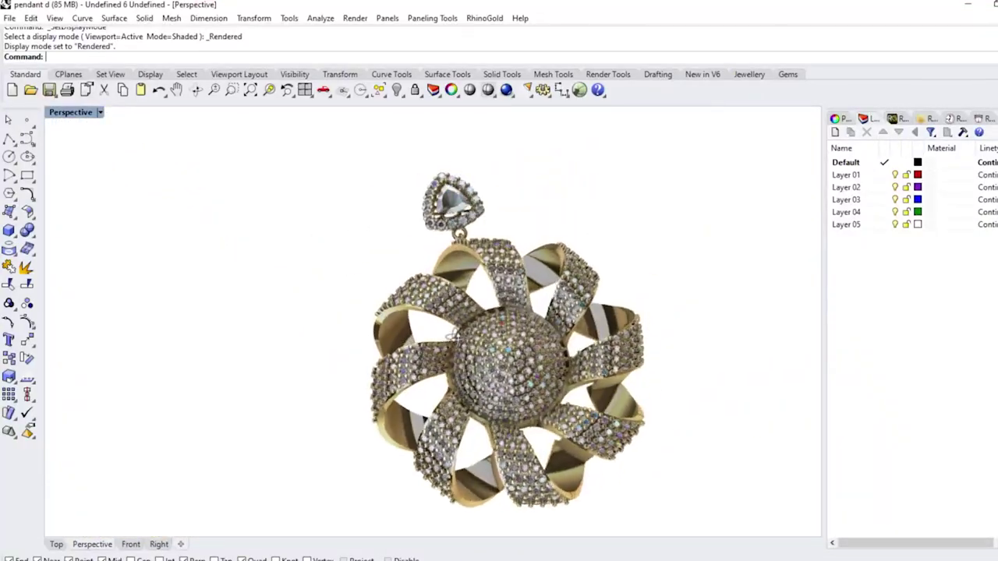